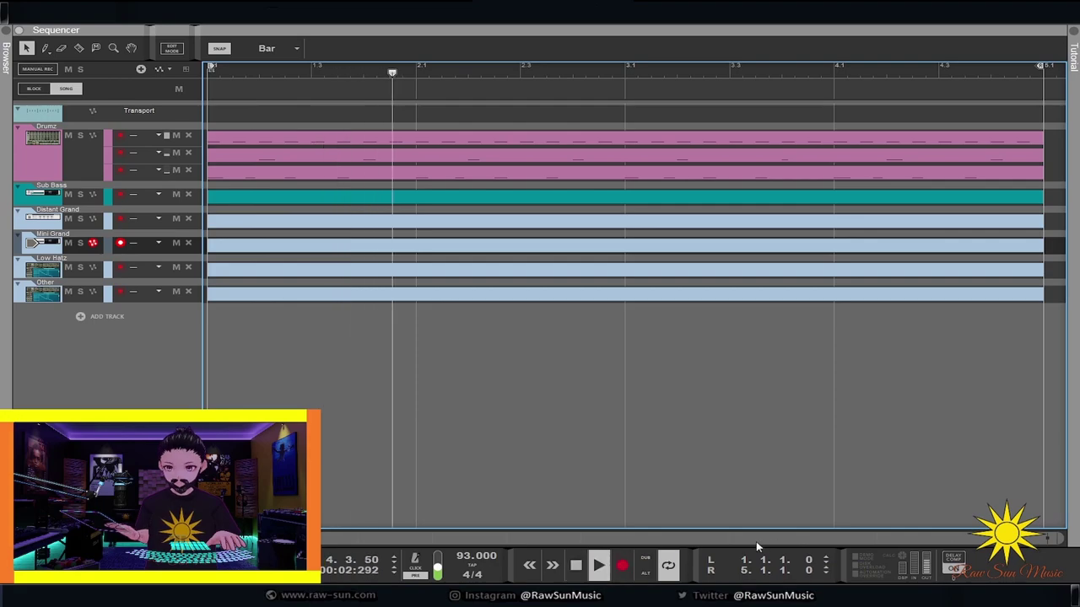
# Check the drum pattern inside the Drumz clip and record a chord part on the Distant Grand track
pyautogui.doubleClick(474, 143)
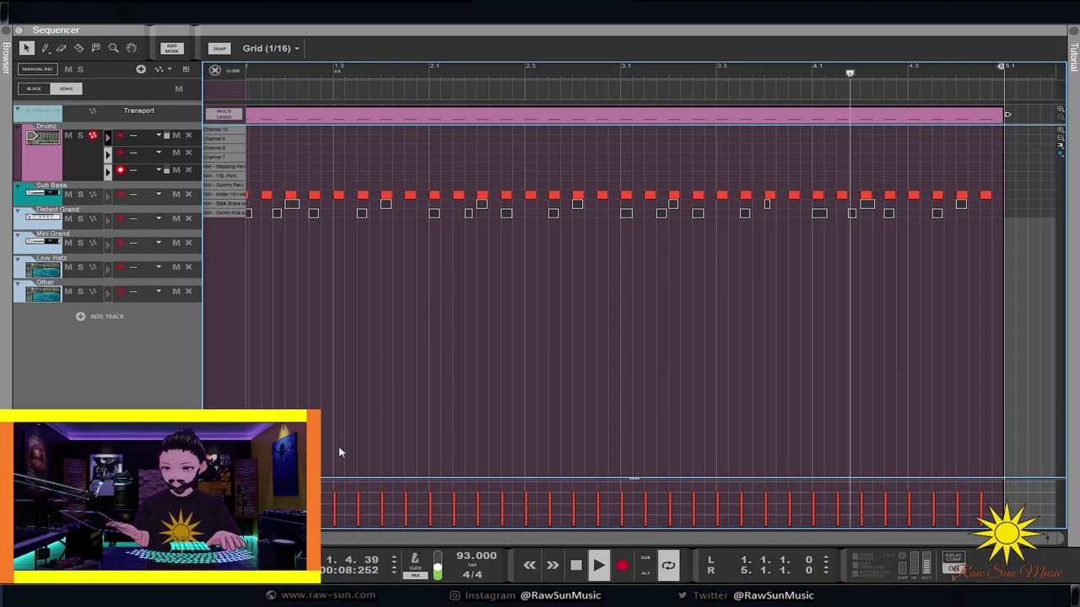
pyautogui.click(44, 221)
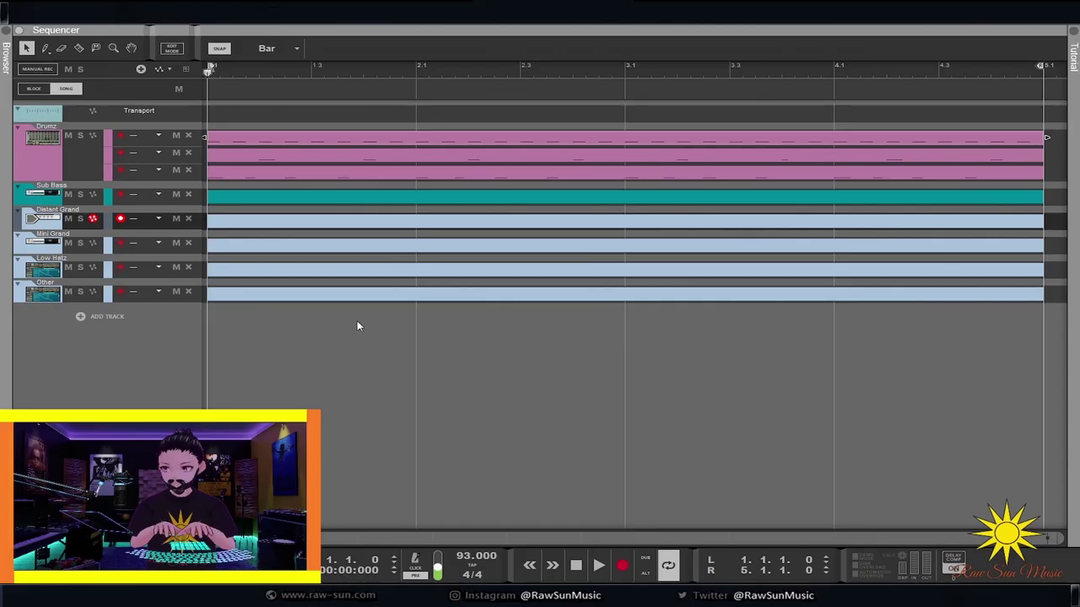
pyautogui.hotkey('ctrl', 'Return')
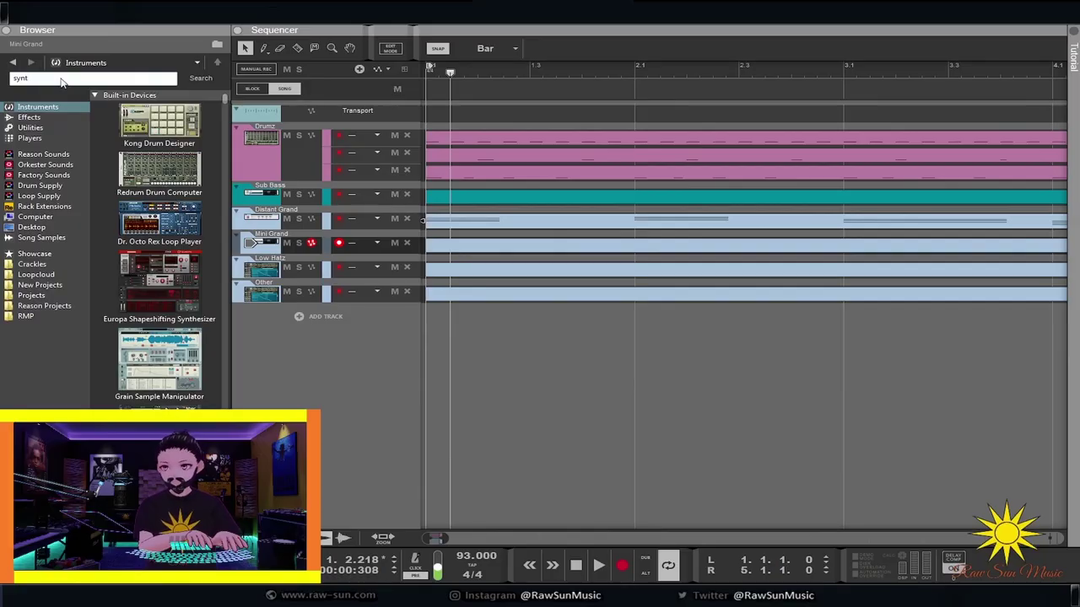
# Search the instruments for "synth" and load Synth1 VST64 onto the Mini Grand track
pyautogui.write('h')
pyautogui.press('Return')
pyautogui.scroll(-5, 135, 253)
pyautogui.click(122, 154)
pyautogui.moveTo(123, 155); pyautogui.dragTo(249, 244)
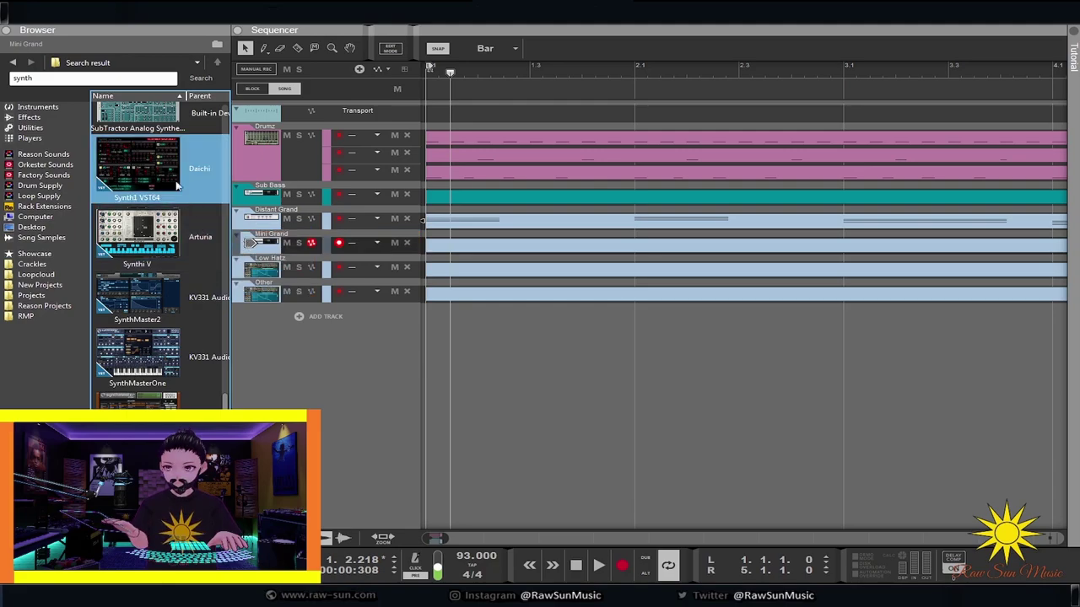
# Replace the instruments on the Low Hatz and Other tracks with Synth1 VST64, then hide the browser
pyautogui.moveTo(116, 153); pyautogui.dragTo(258, 272)
pyautogui.click(146, 160)
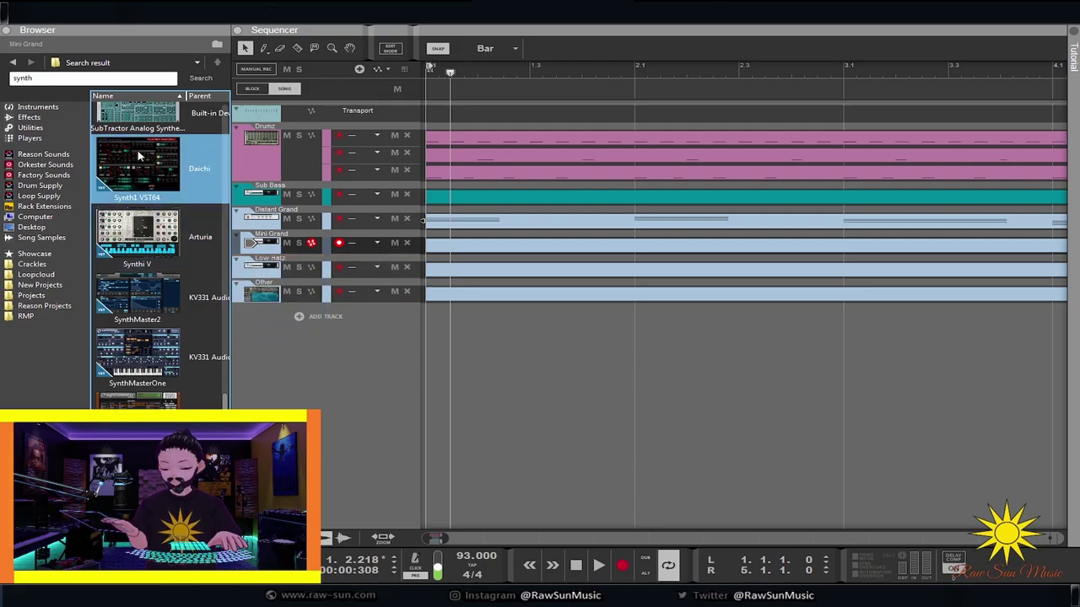
pyautogui.moveTo(221, 286); pyautogui.dragTo(262, 295)
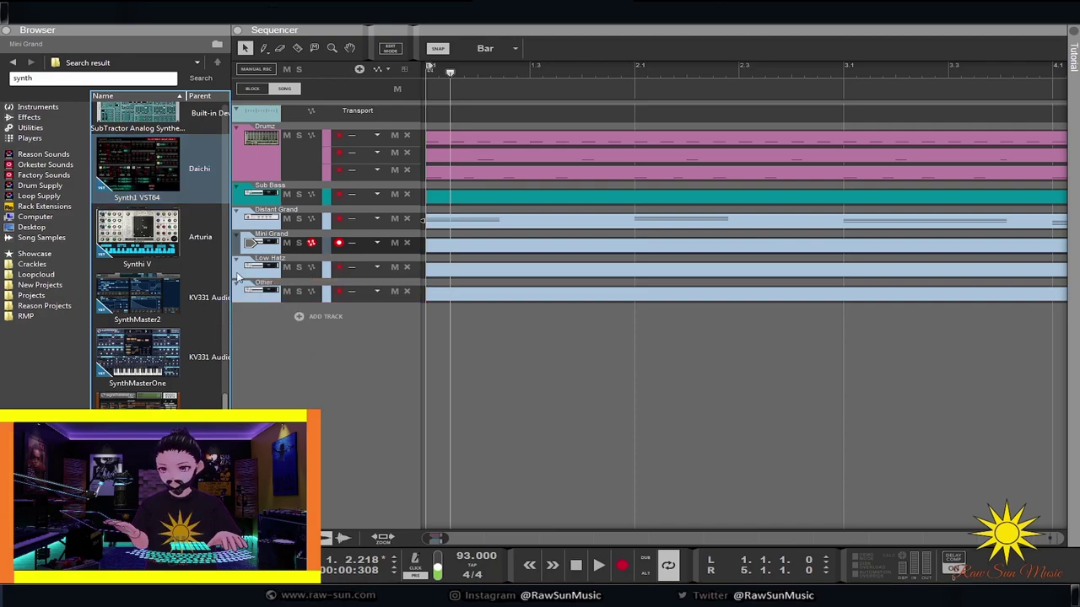
pyautogui.click(9, 30)
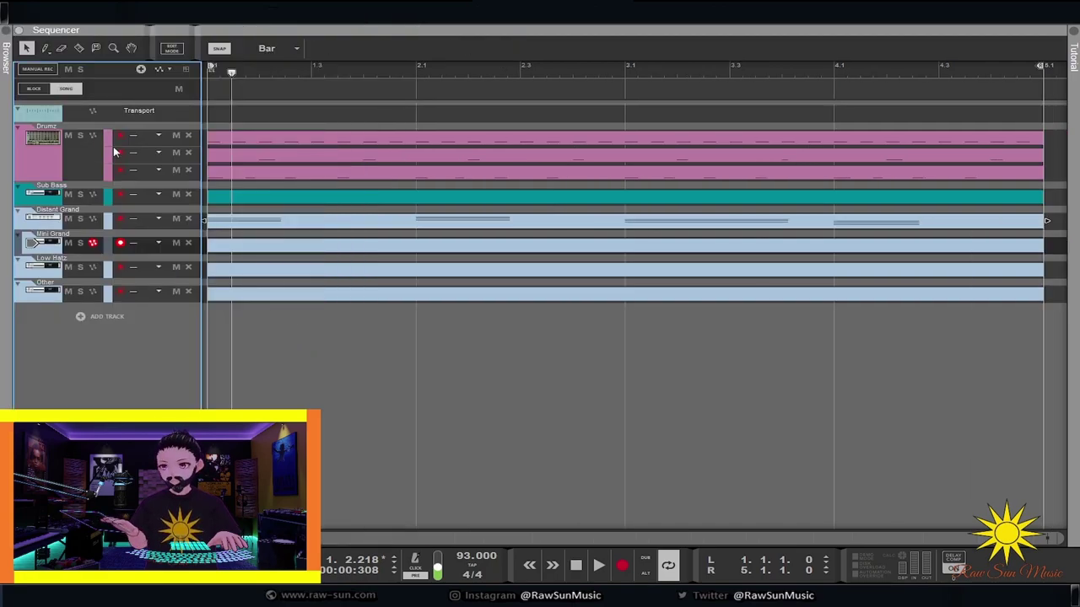
# Load the 3:E.Piano preset from soundbank00 in the Mini Grand track's Synth1 and close its window
pyautogui.click(44, 244)
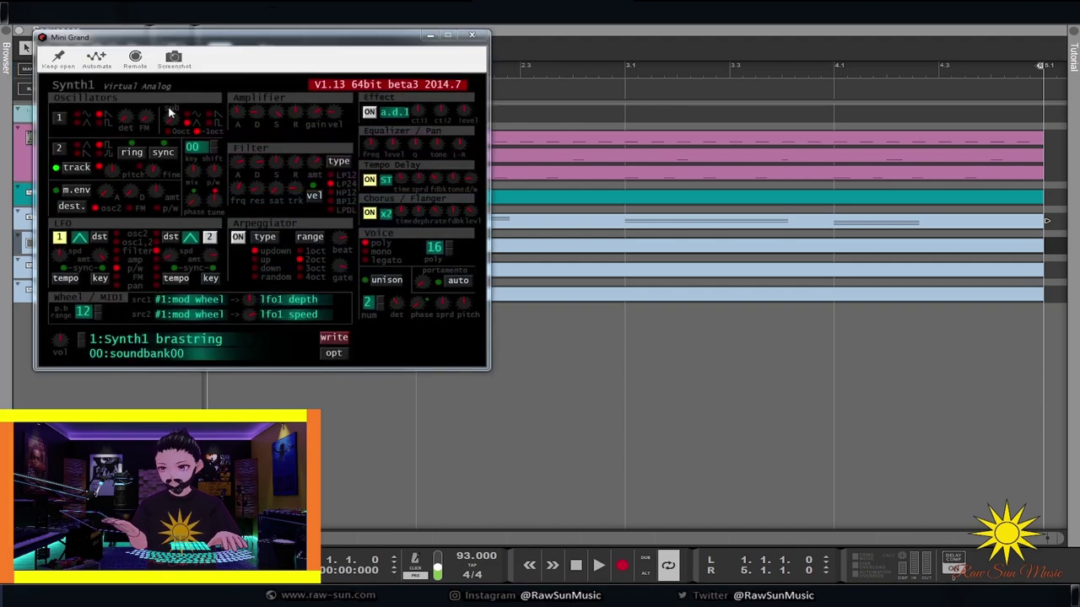
pyautogui.moveTo(171, 41); pyautogui.dragTo(407, 94)
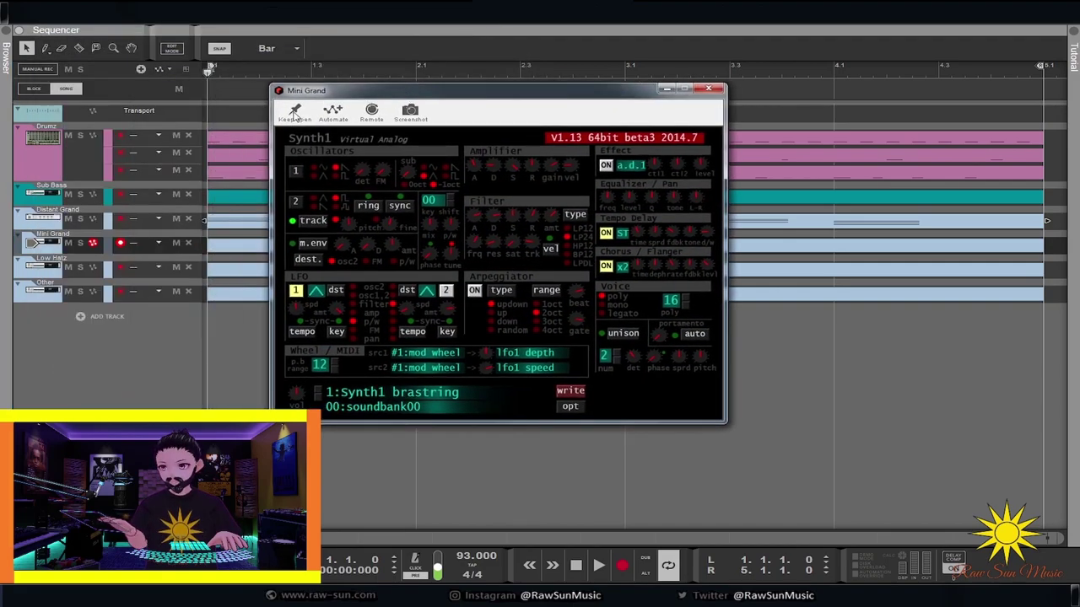
pyautogui.click(418, 395)
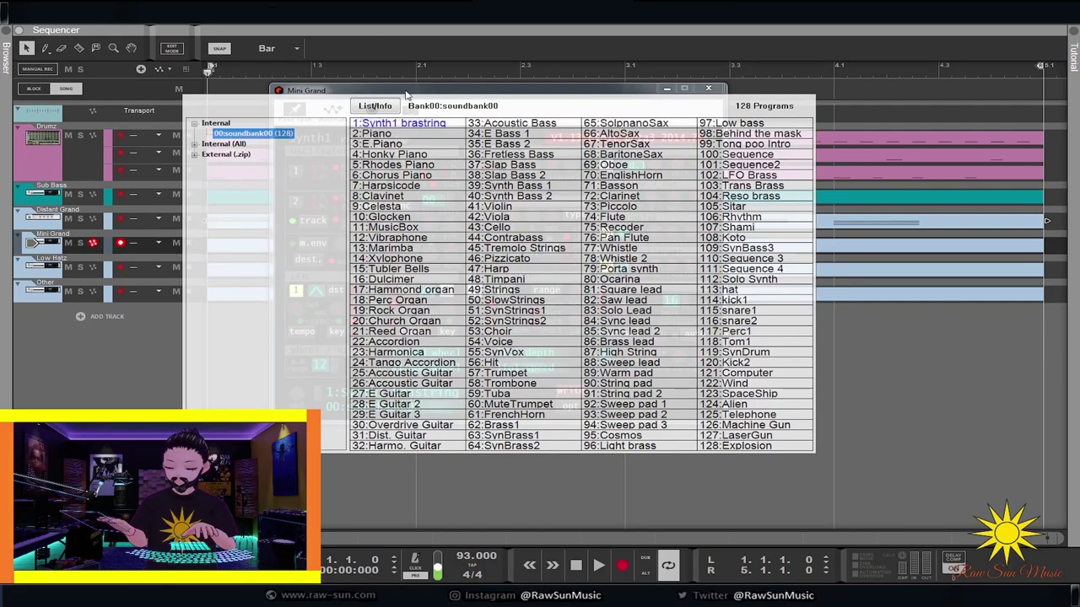
pyautogui.click(411, 144)
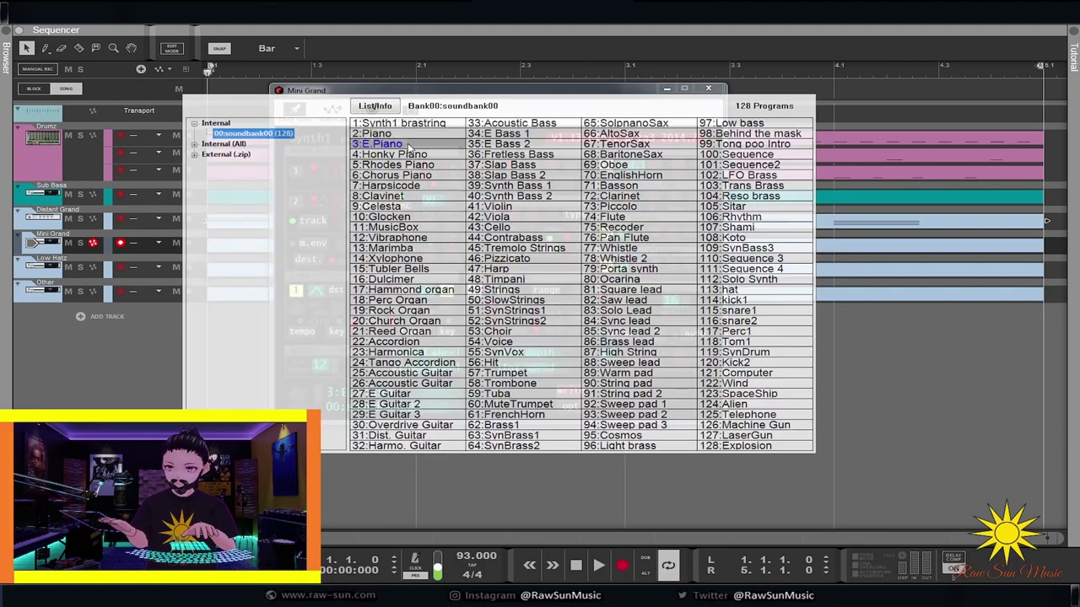
pyautogui.click(408, 148)
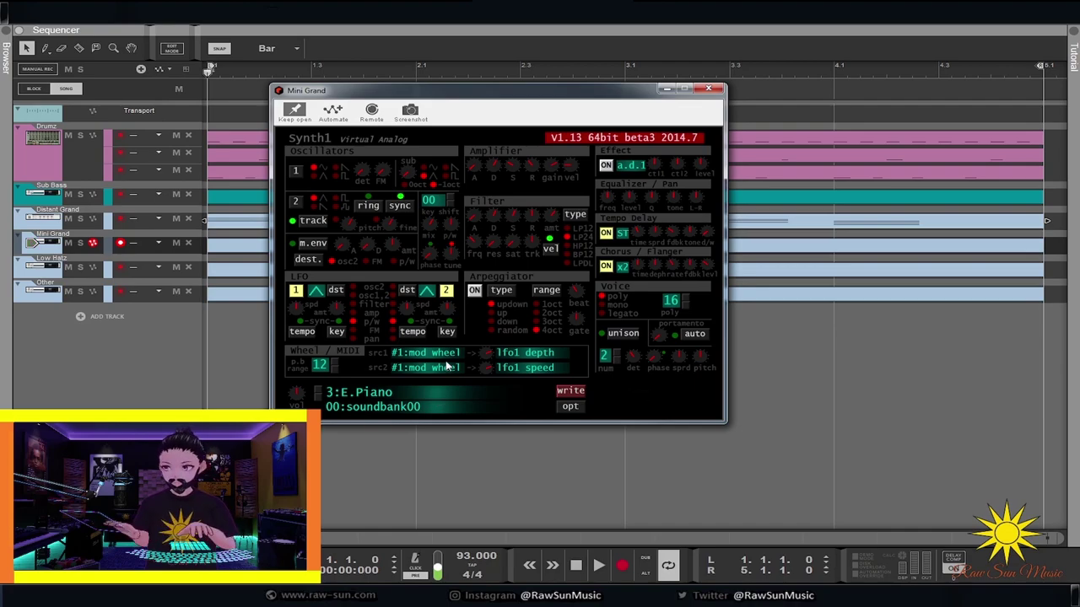
pyautogui.click(708, 88)
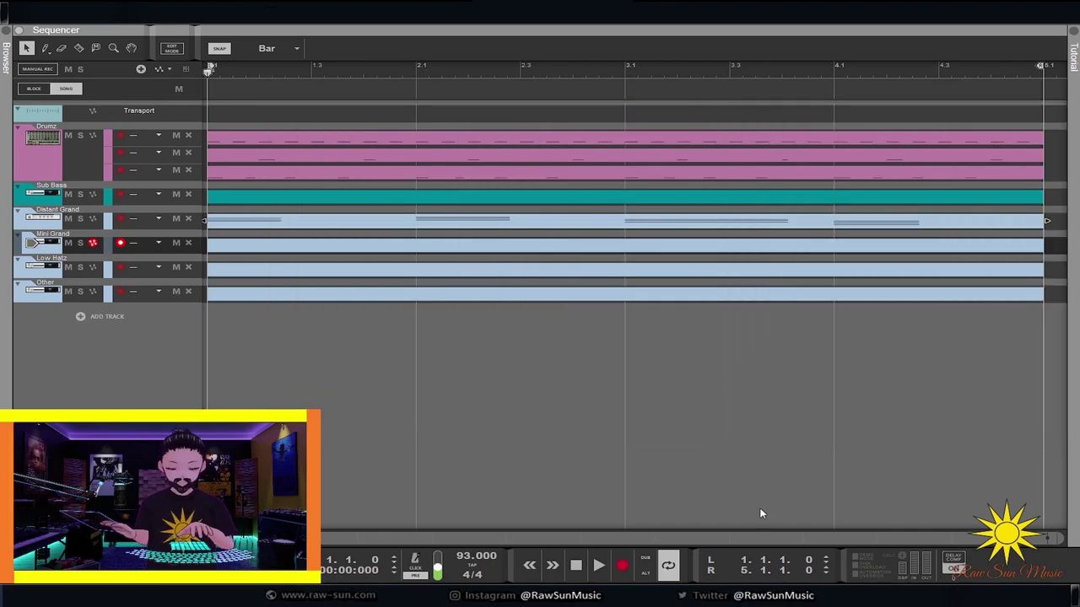
# Record a melody over the four-bar loop on the Mini Grand track
pyautogui.click(597, 565)
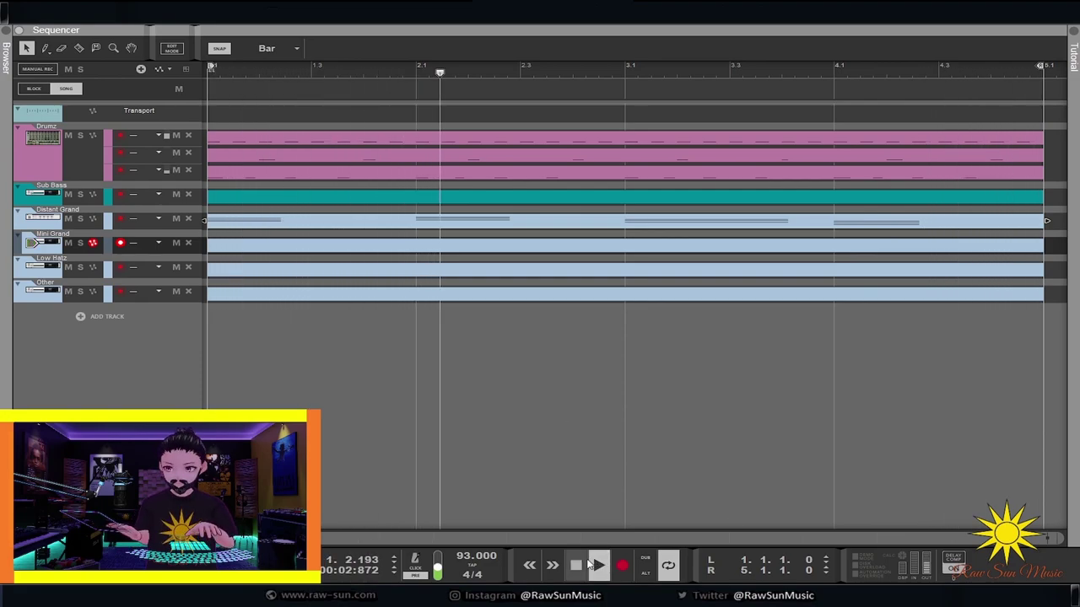
pyautogui.click(621, 565)
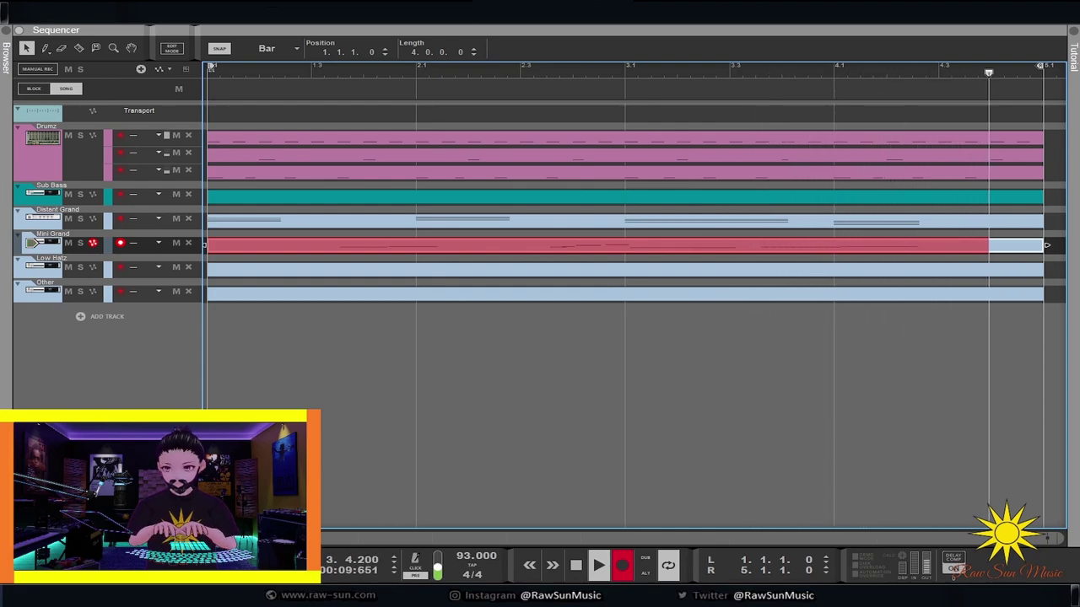
pyautogui.press('space')
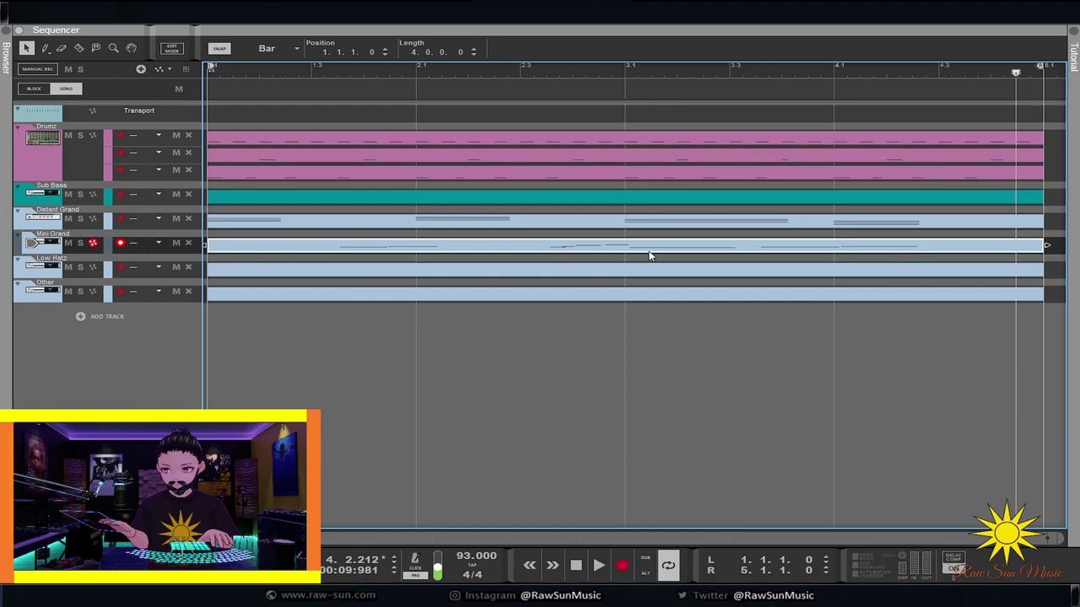
# Shift the long low note near bar 3 of the Mini Grand clip slightly earlier and review the playback
pyautogui.doubleClick(649, 253)
pyautogui.press('Home')
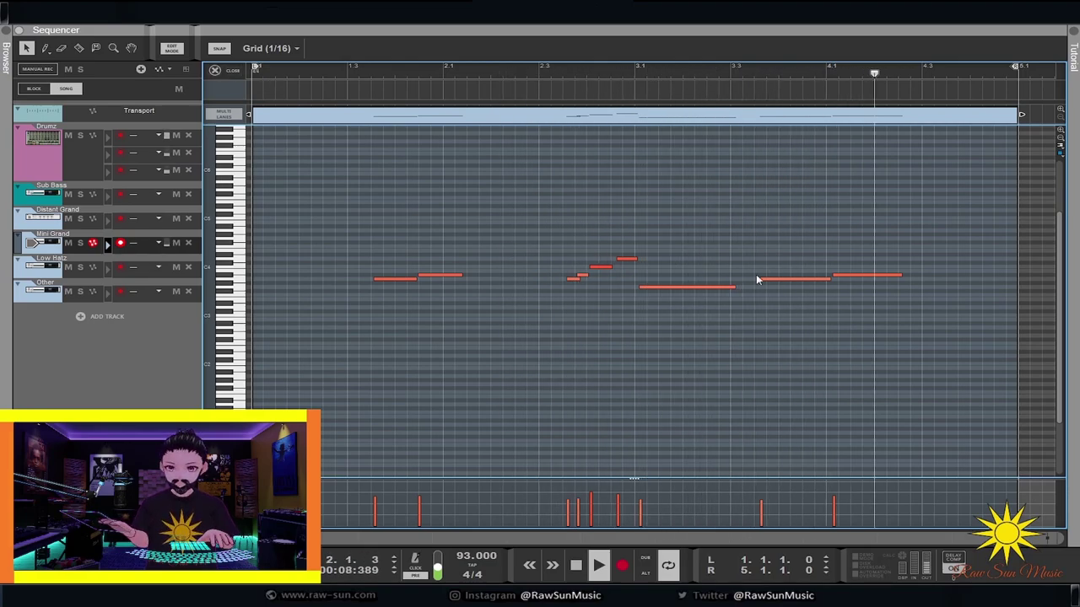
pyautogui.moveTo(716, 286); pyautogui.dragTo(711, 287)
pyautogui.click(722, 238)
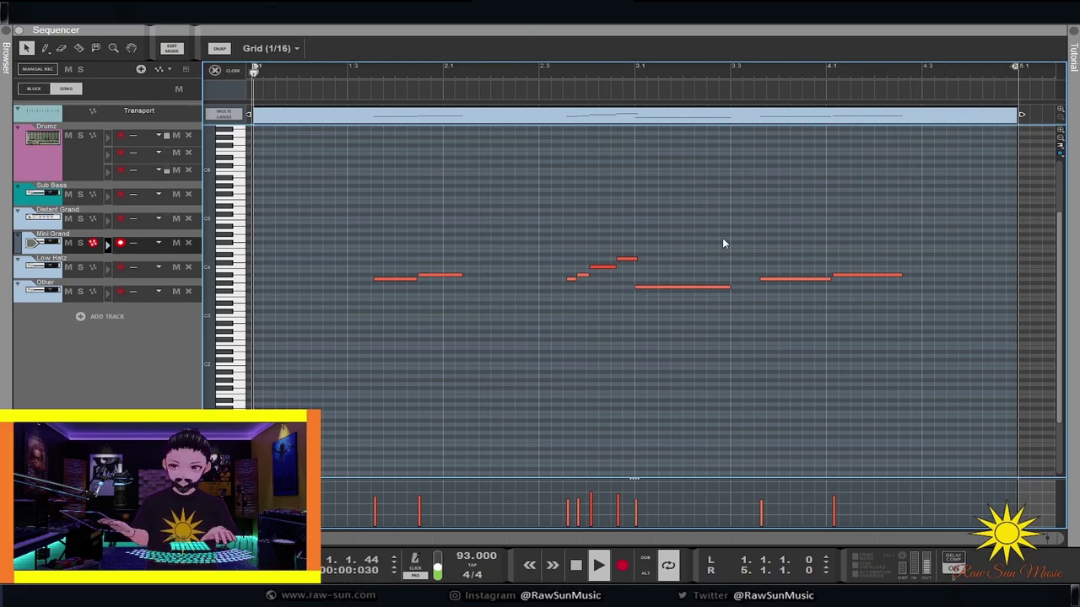
pyautogui.hotkey('ctrl', 'e')
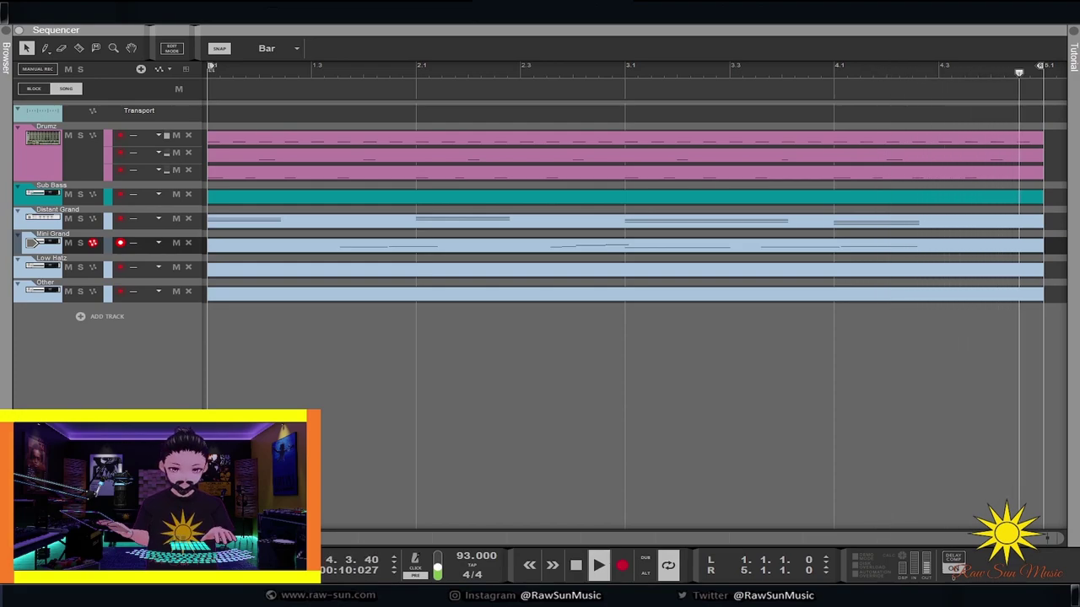
pyautogui.press('space')
# Rename the Mini Grand track as Rhodes Piano
pyautogui.click(52, 241)
pyautogui.doubleClick(52, 241)
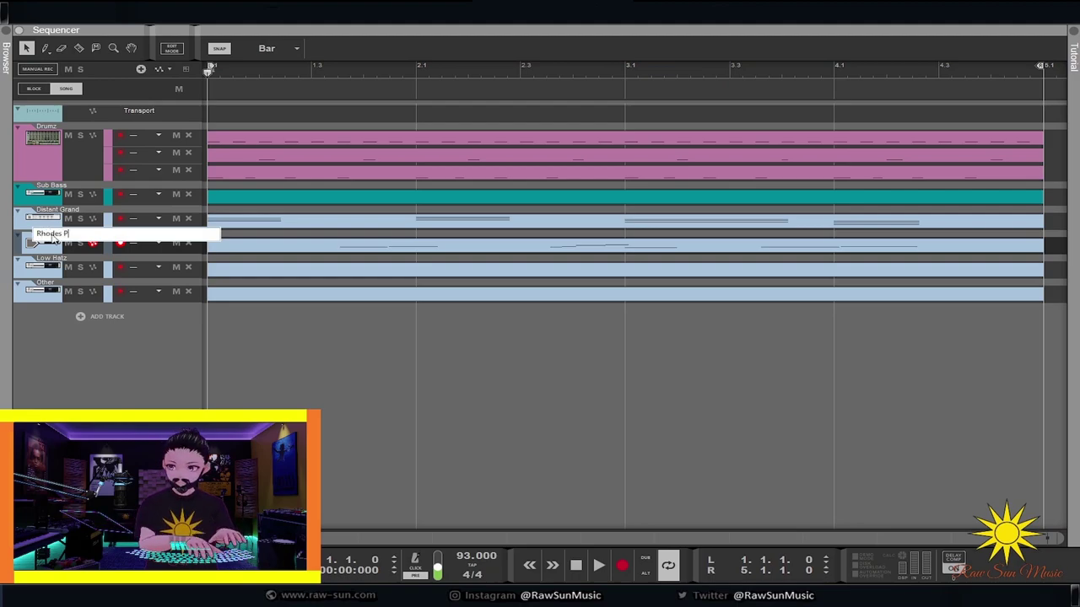
pyautogui.press('Return')
# Choose a new Synth1 preset from soundbank00 for the Low Hatz track and move its window out of the way
pyautogui.click(38, 267)
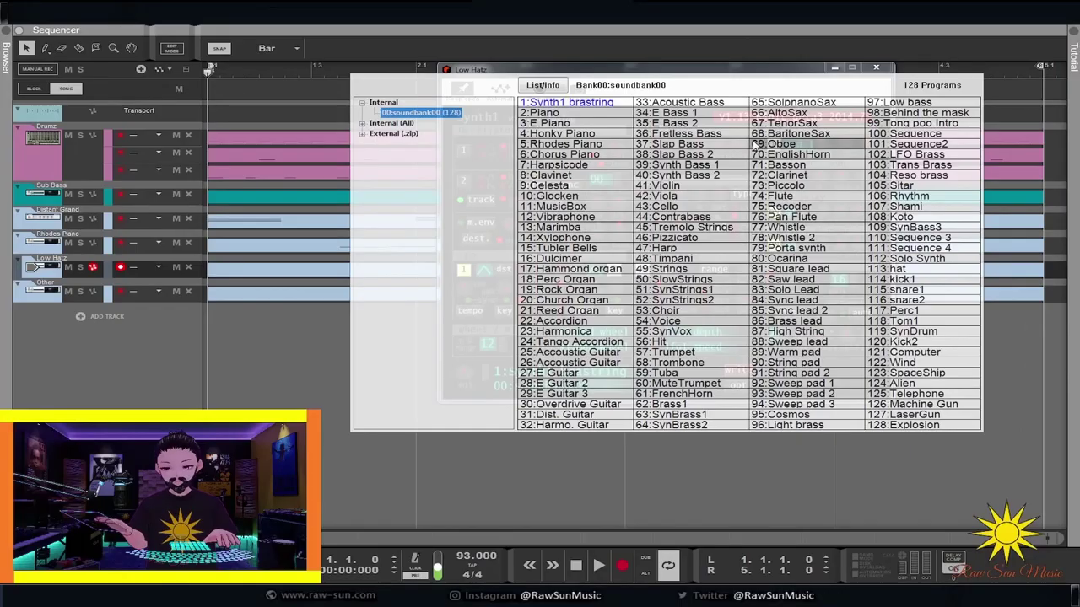
pyautogui.click(691, 227)
pyautogui.moveTo(516, 74); pyautogui.dragTo(1079, 78)
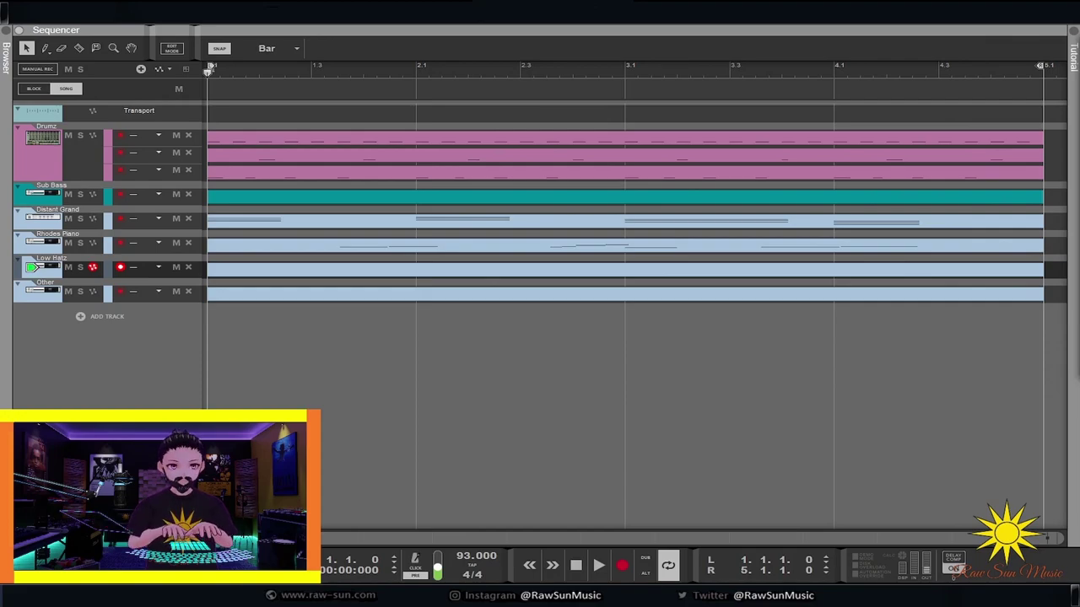
# Preview the loop, record a melody over the four bars on the Low Hatz track, and return to the arrangement start
pyautogui.click(936, 357)
pyautogui.press('space')
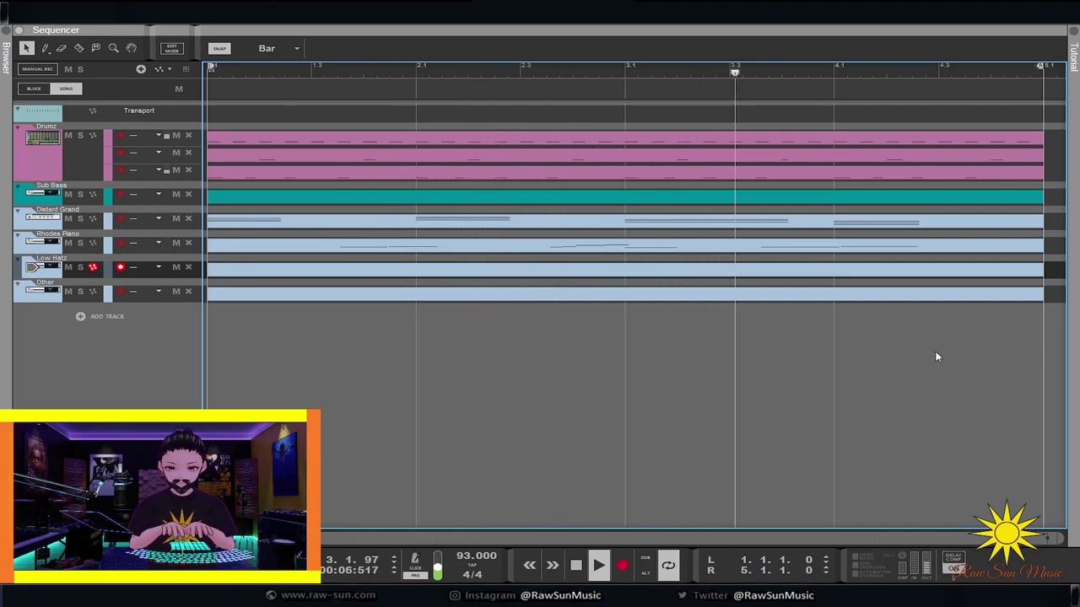
pyautogui.press('space')
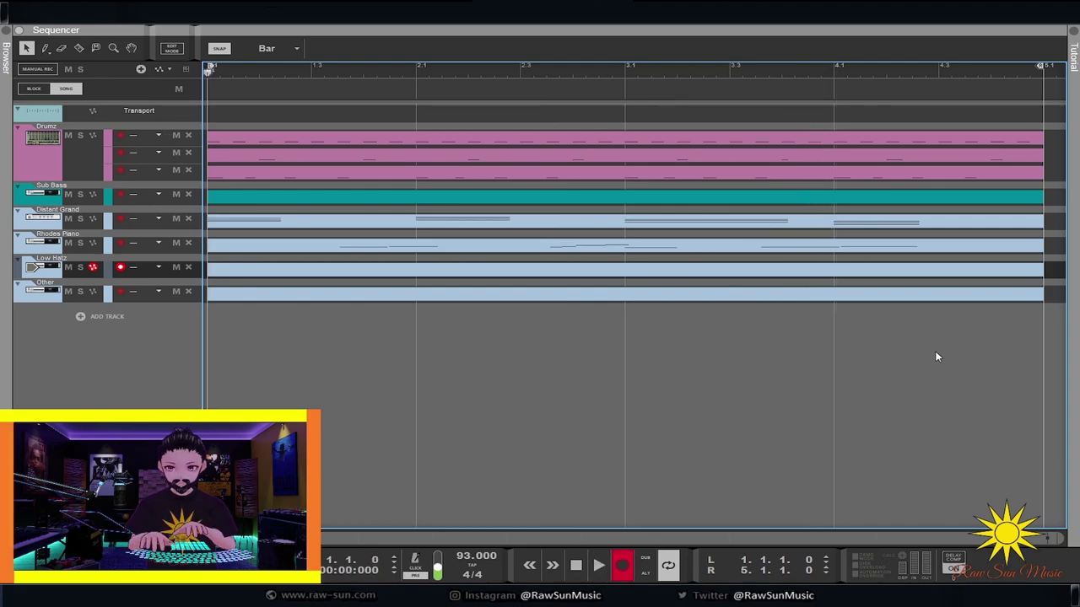
pyautogui.press('space')
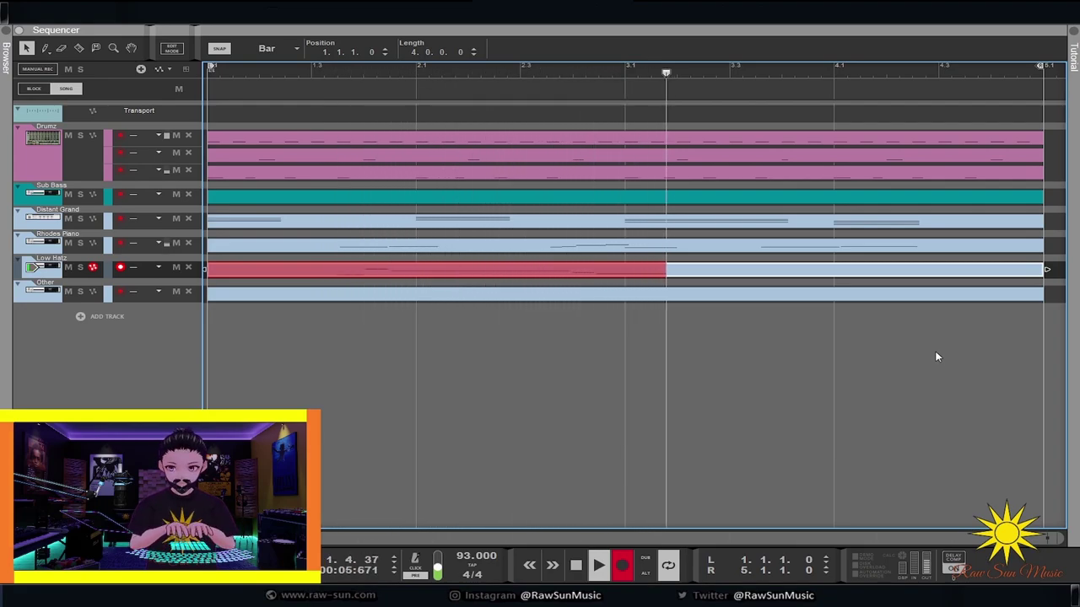
pyautogui.hotkey('ctrl', 'e')
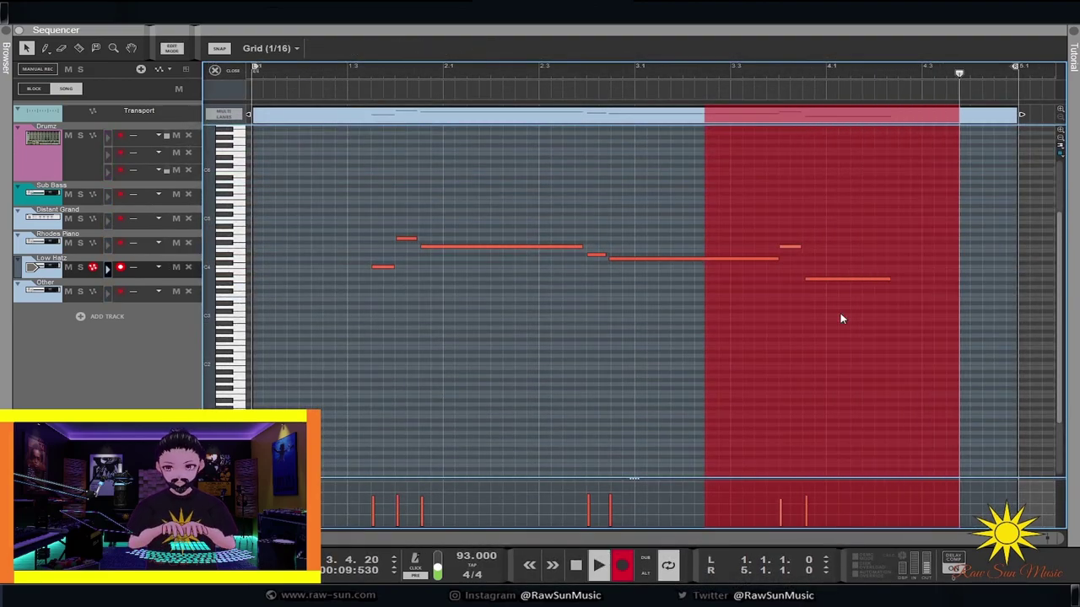
pyautogui.press('space')
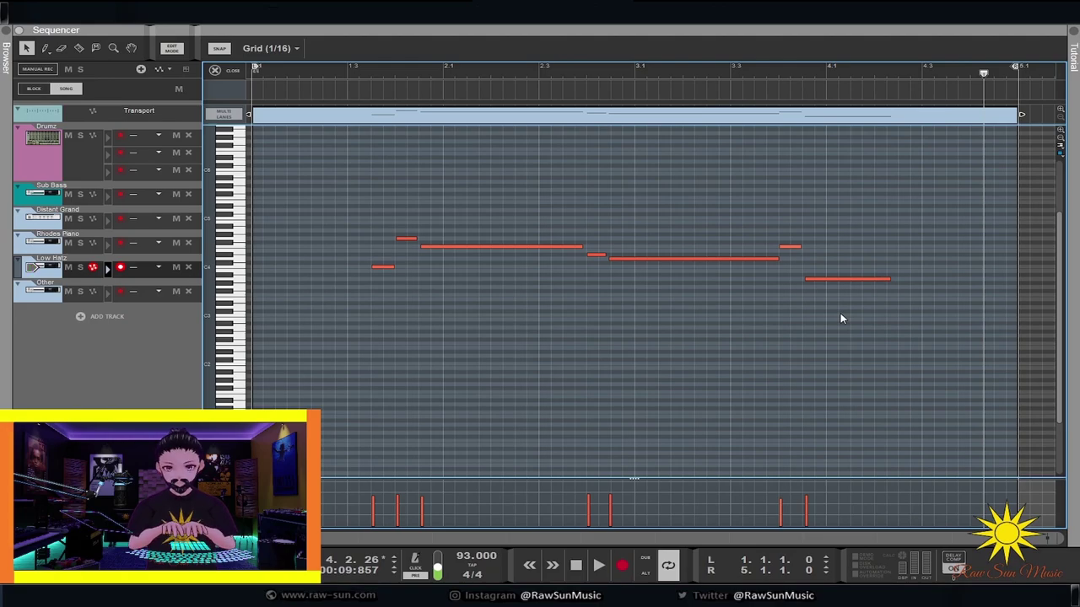
pyautogui.press('Home')
pyautogui.hotkey('ctrl', 'e')
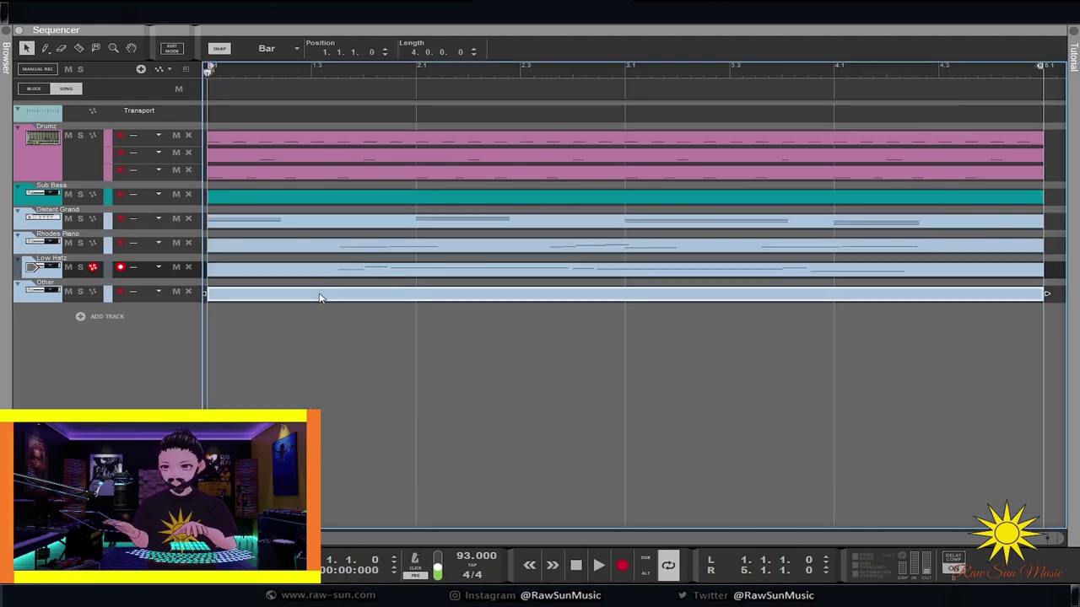
# Delete the empty clip on the Other track and copy the recorded Low Hatz clip onto that track
pyautogui.press('Delete')
pyautogui.click(340, 275)
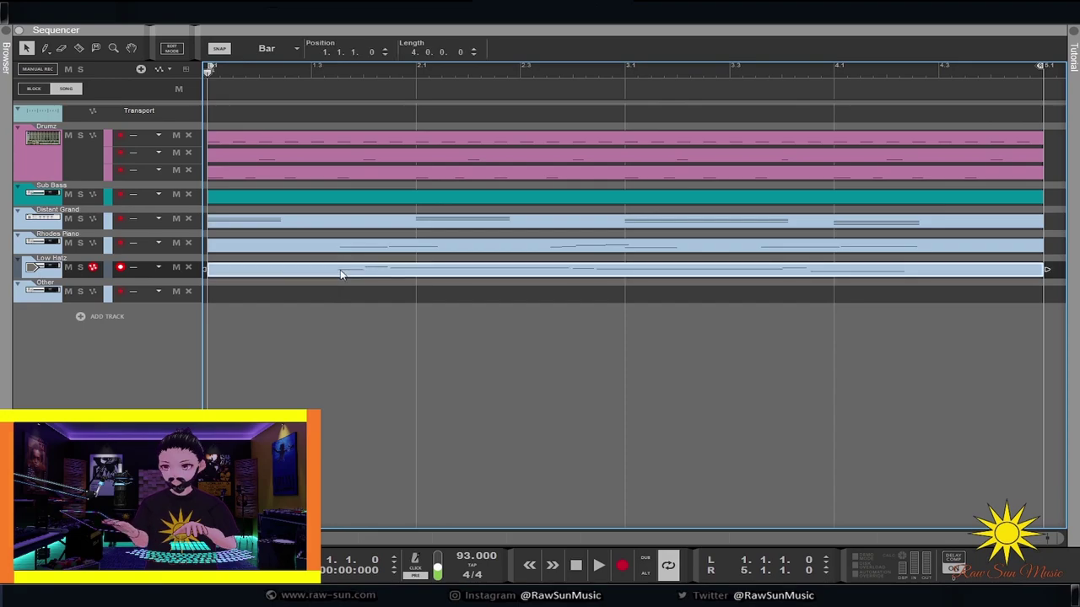
pyautogui.moveTo(340, 287); pyautogui.dragTo(340, 292)
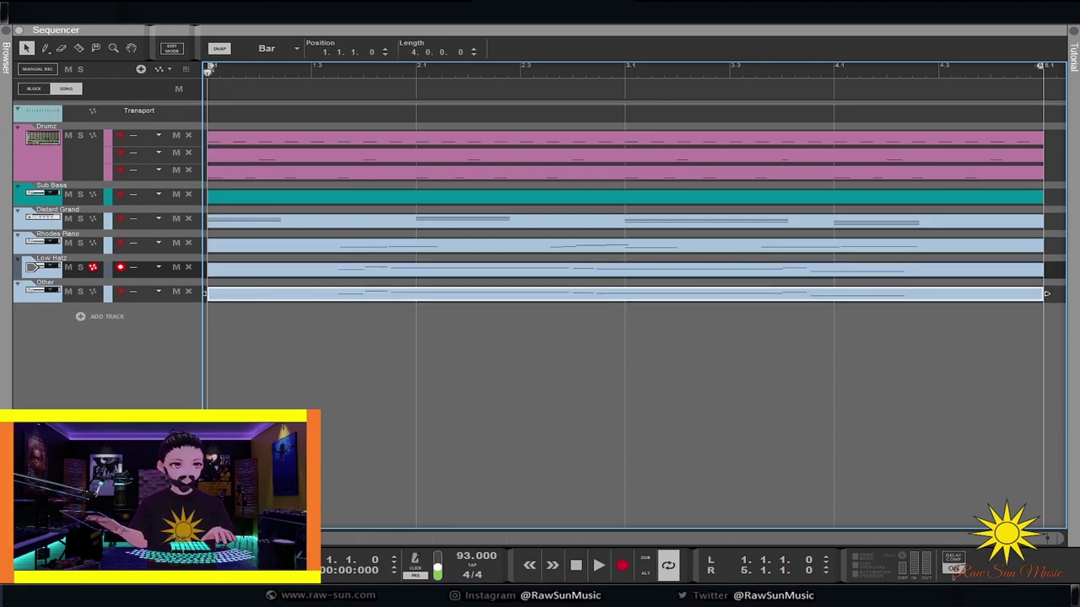
# Rename the Low Hatz track as Choir
pyautogui.doubleClick(53, 259)
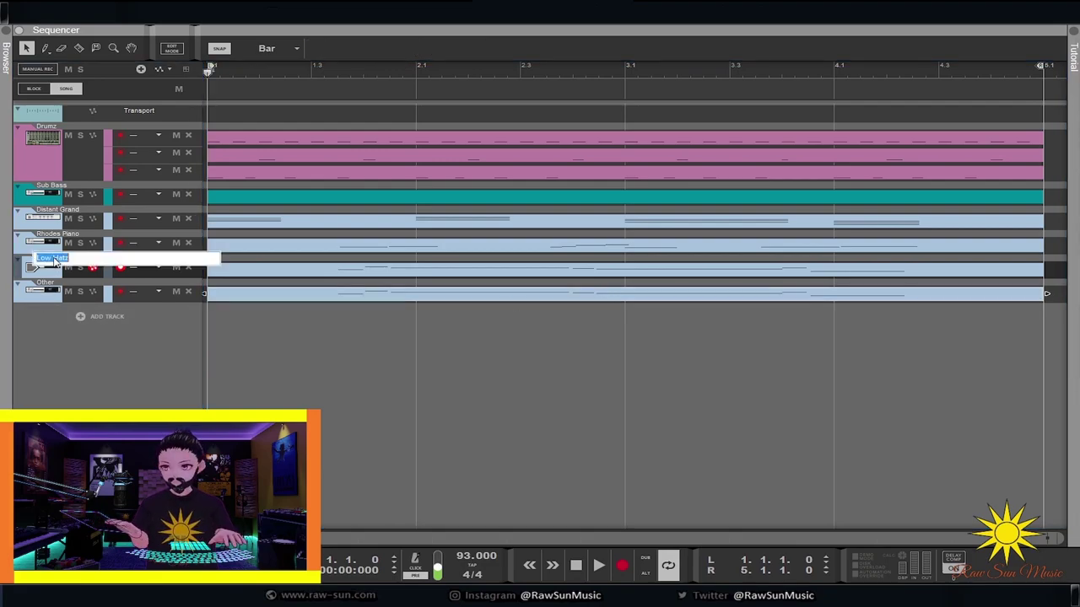
pyautogui.write('Choir')
pyautogui.press('Return')
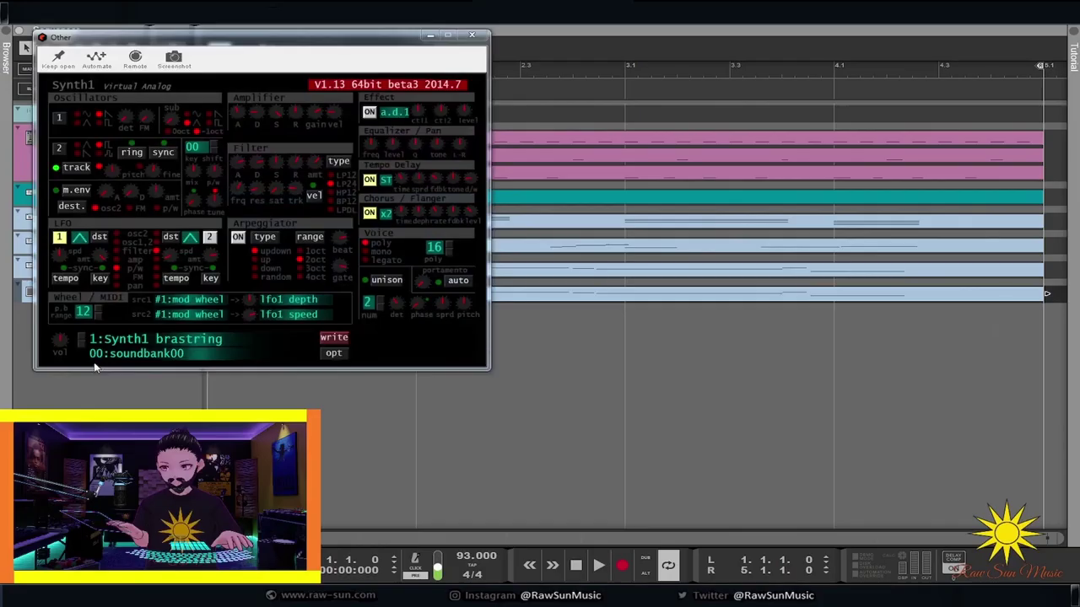
# Load the 54:Voice preset from soundbank00 in the Other track's Synth1
pyautogui.moveTo(215, 40); pyautogui.dragTo(530, 94)
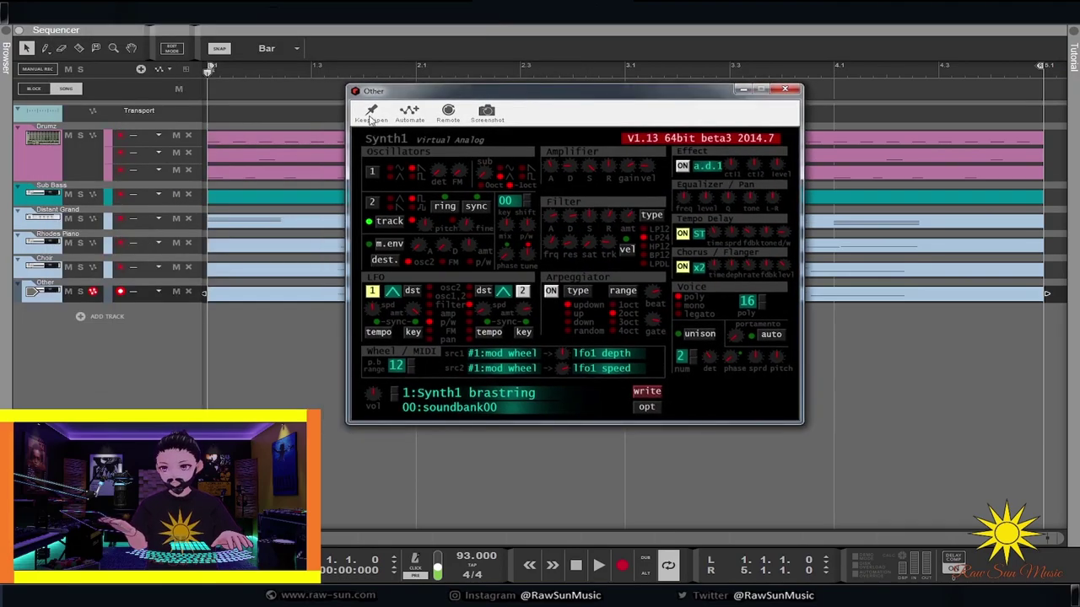
pyautogui.click(504, 393)
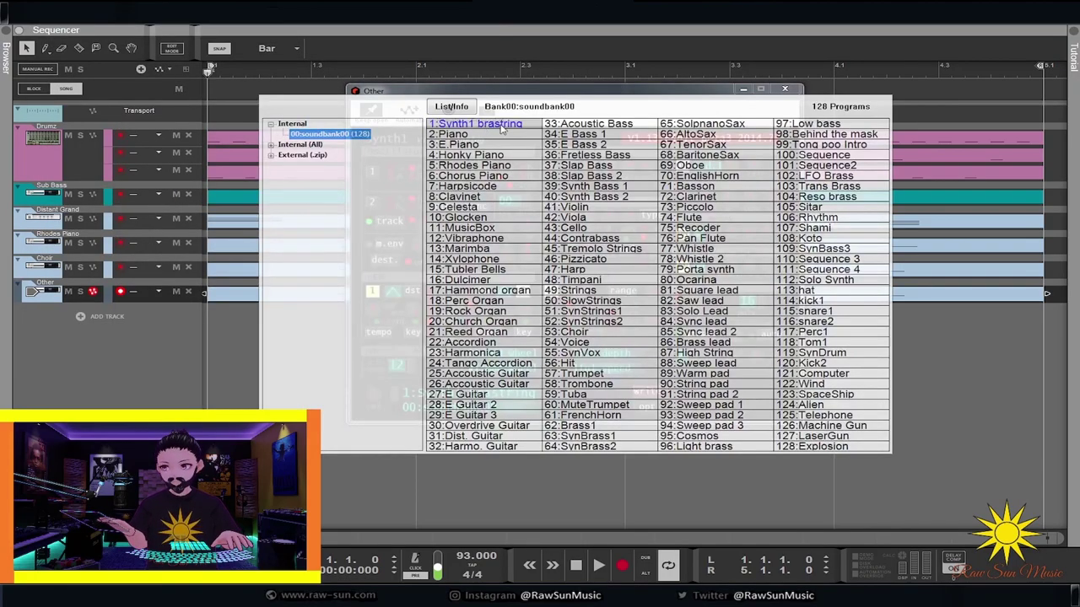
pyautogui.click(604, 342)
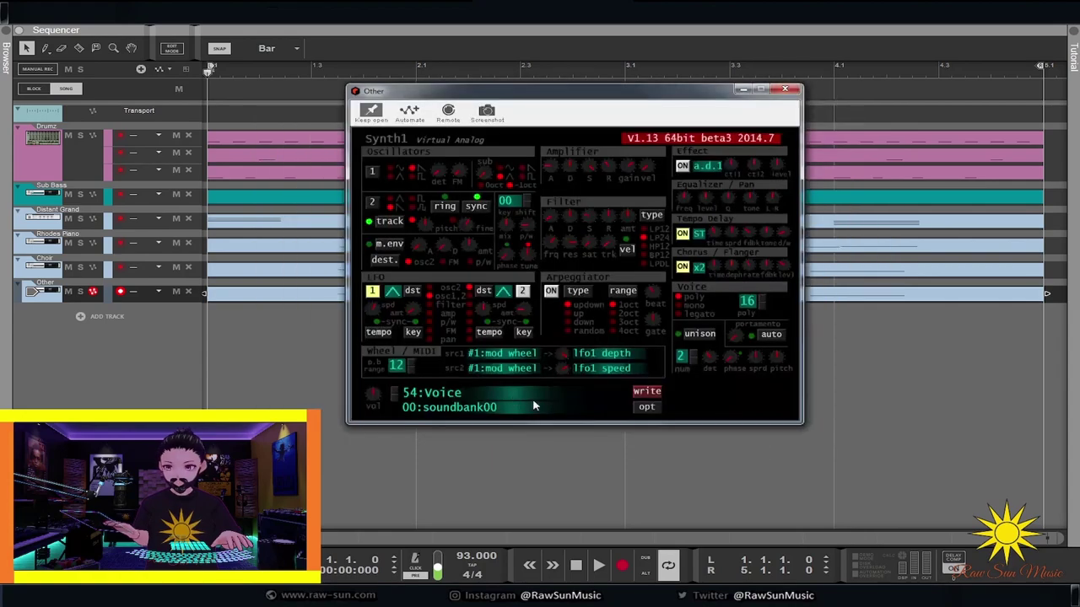
# Rename the Other track as Voice and play back the loop
pyautogui.click(785, 89)
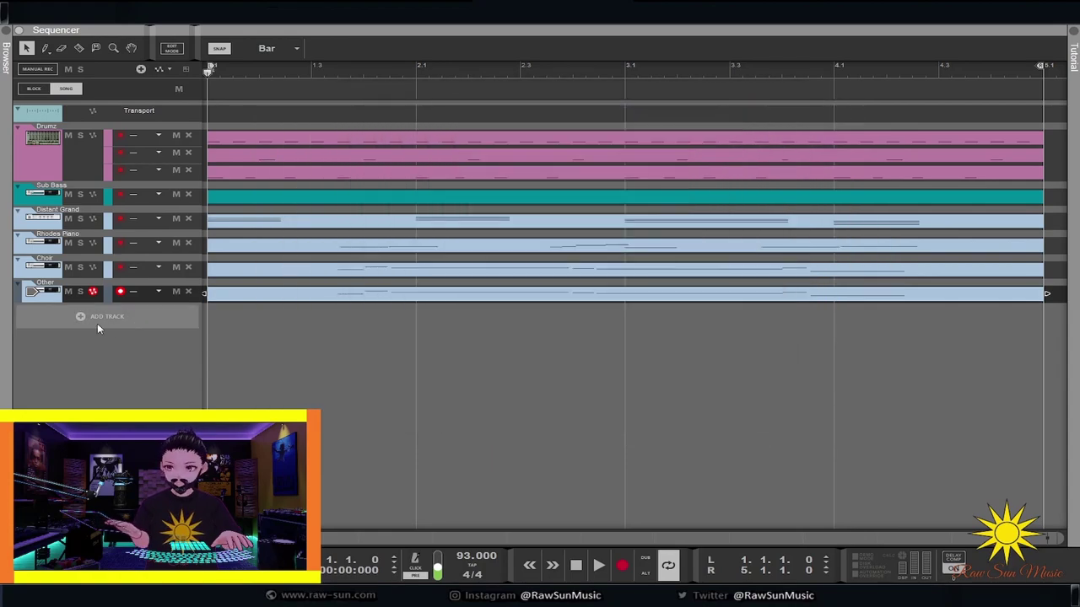
pyautogui.doubleClick(48, 287)
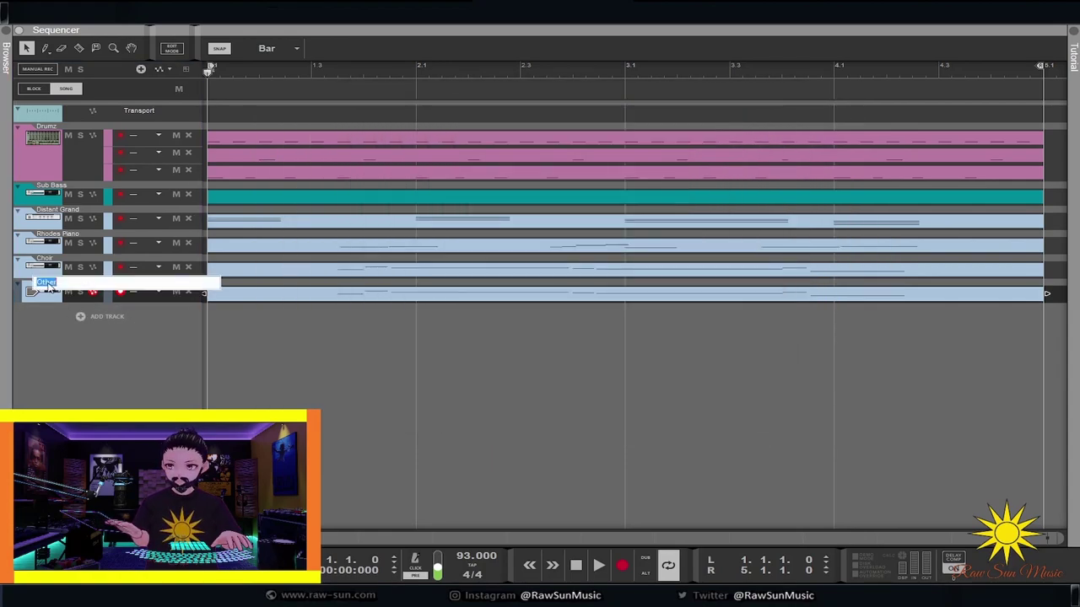
pyautogui.press('Return')
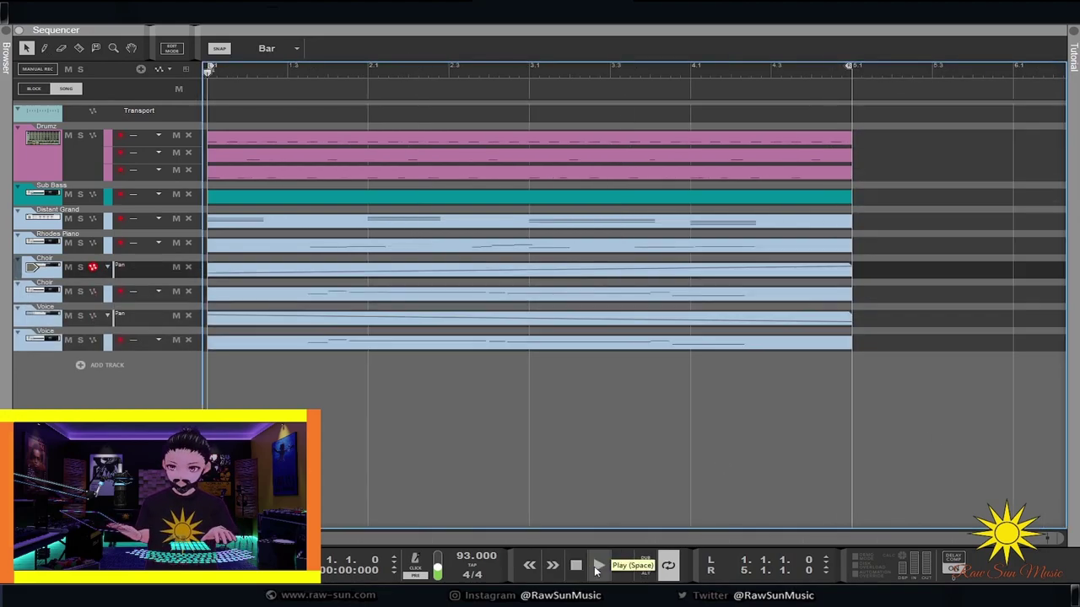
pyautogui.click(596, 565)
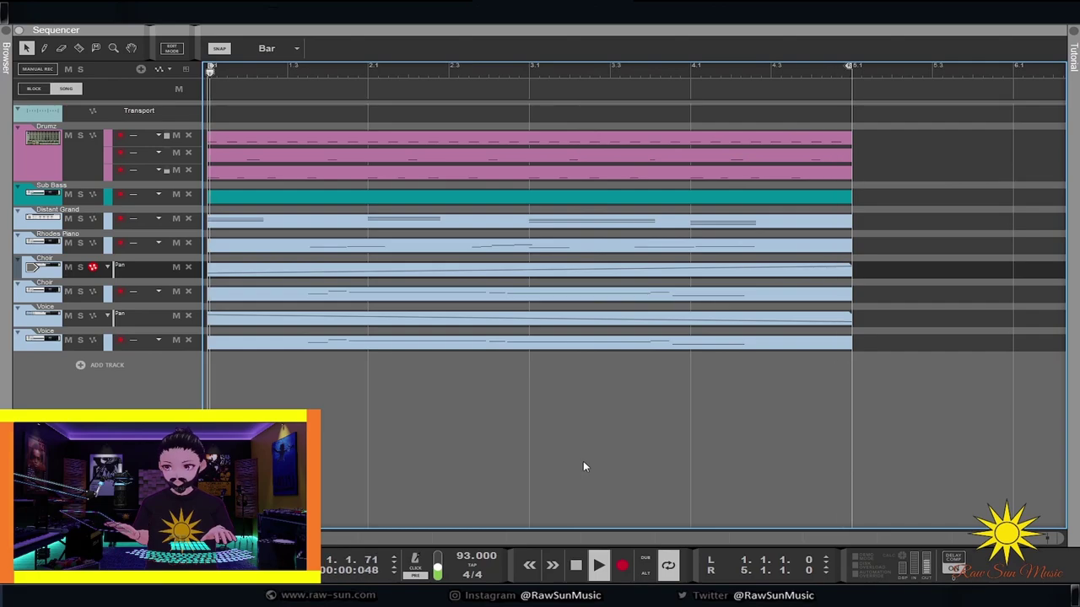
pyautogui.press('space')
# Load the Synth1 VST64 instrument from the synth search results onto the Sub Bass track
pyautogui.click(7, 32)
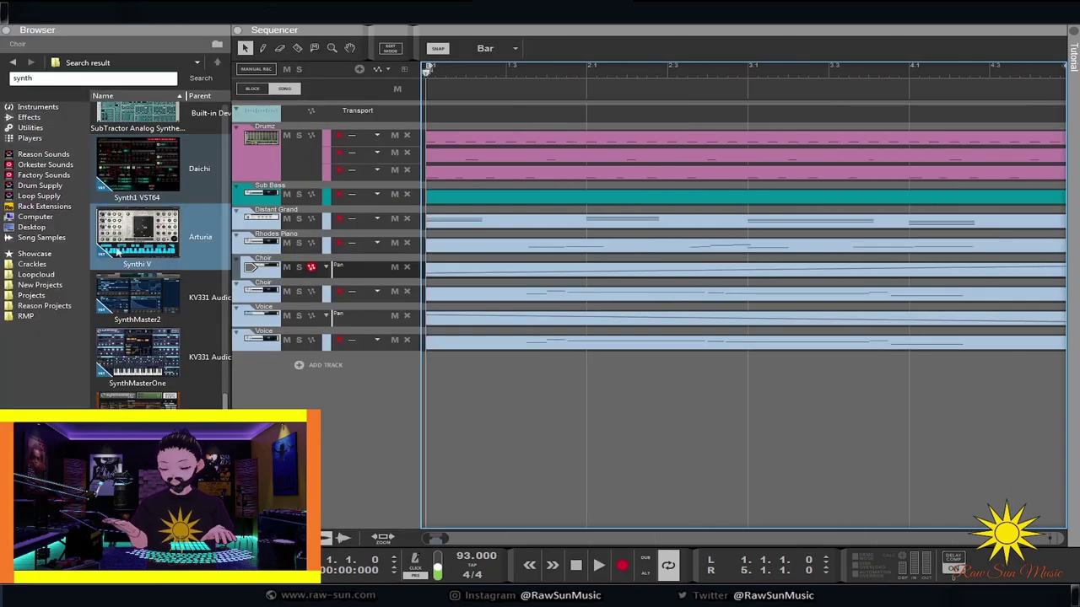
pyautogui.click(139, 187)
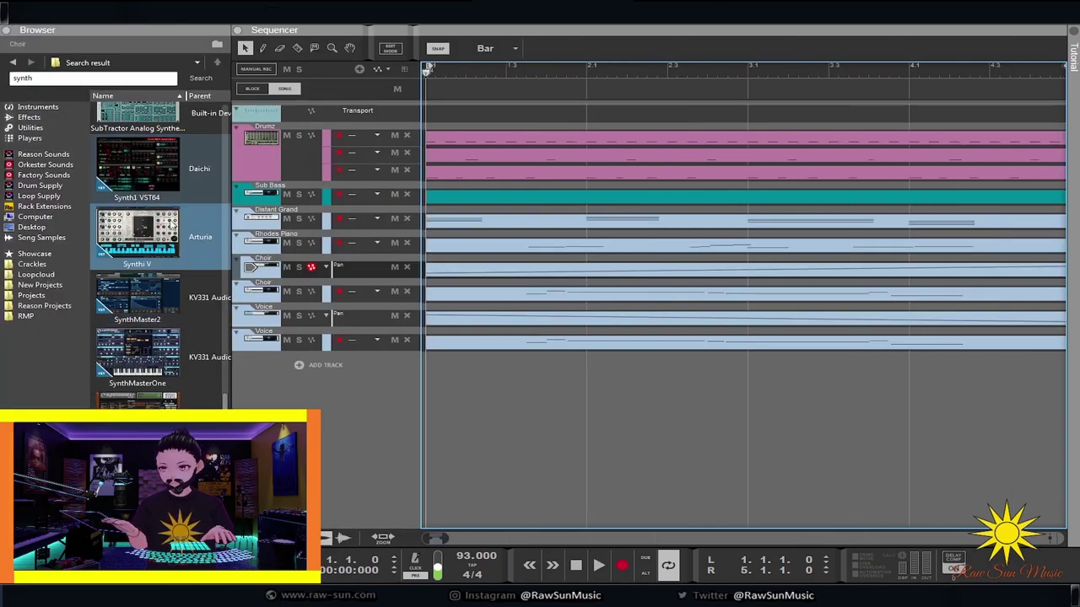
pyautogui.moveTo(121, 163); pyautogui.dragTo(255, 229)
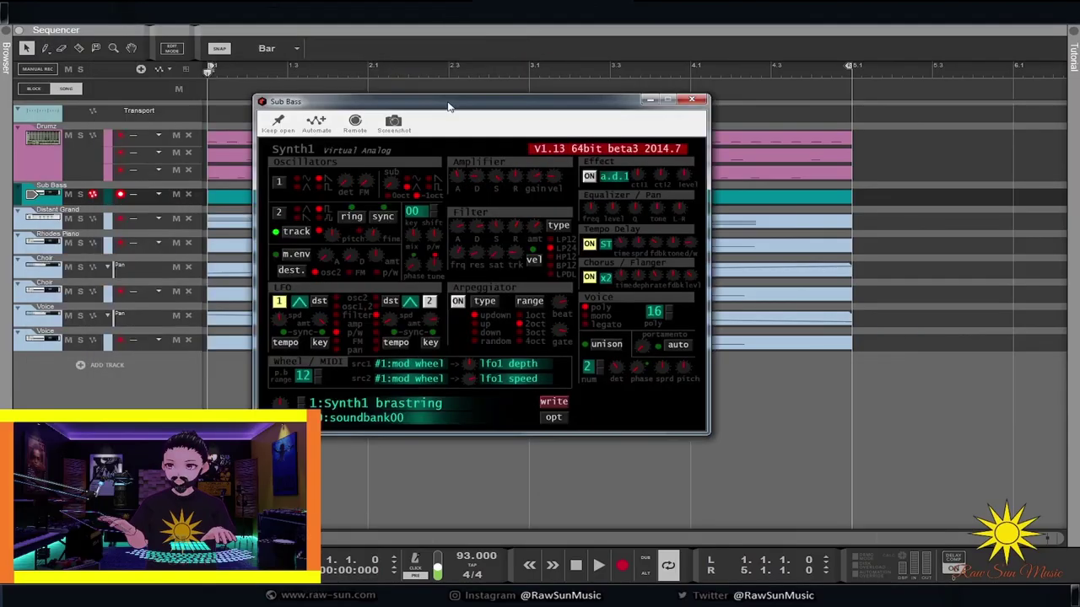
# Load the 97:Low bass preset from soundbank00 in the Sub Bass track's Synth1 and close its window
pyautogui.moveTo(450, 102); pyautogui.dragTo(593, 103)
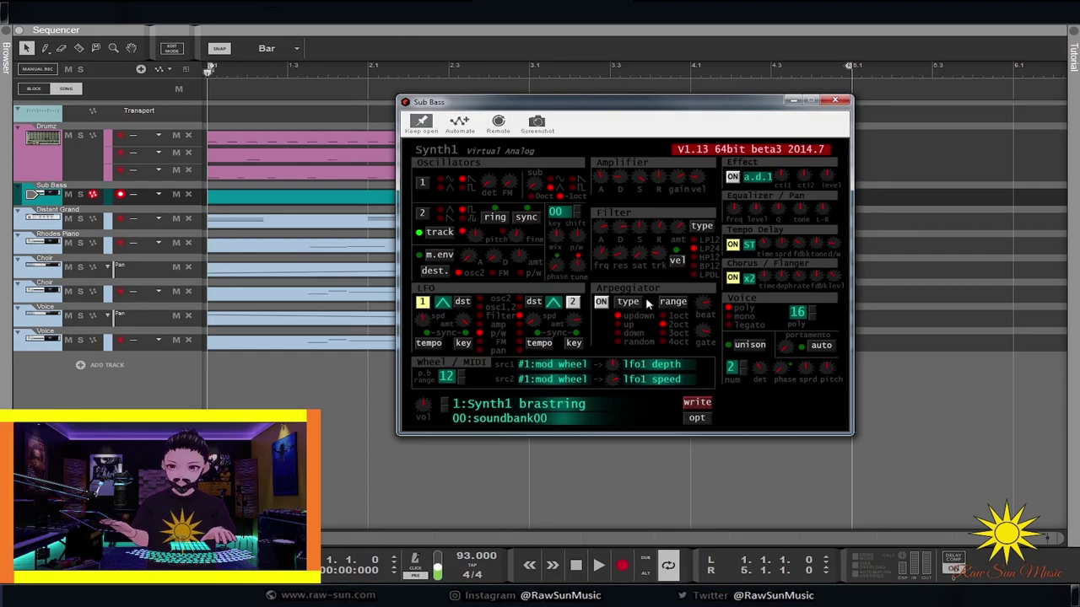
pyautogui.click(571, 404)
pyautogui.click(881, 137)
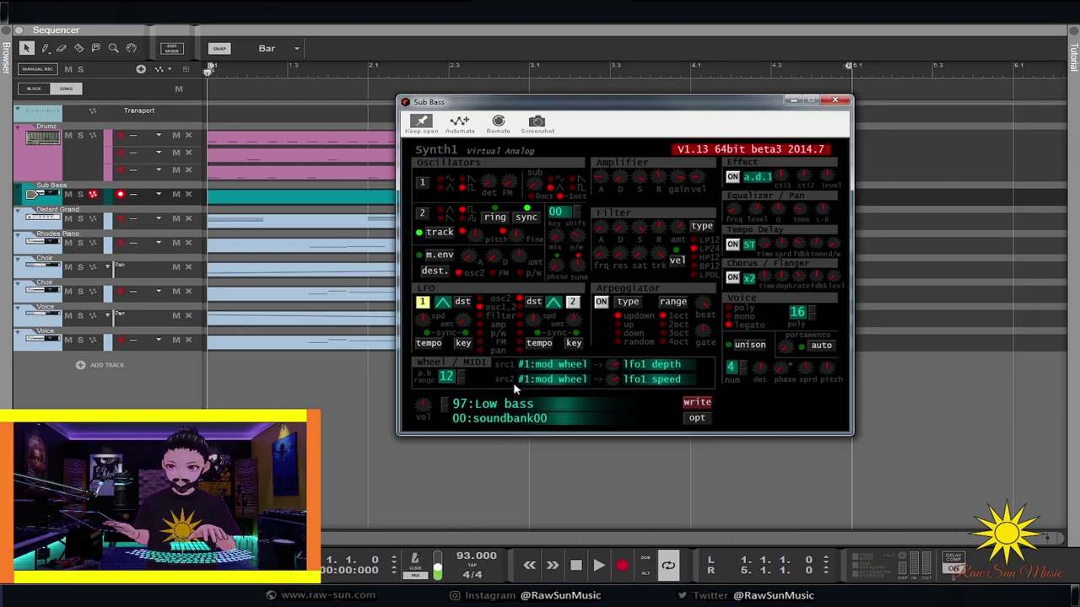
pyautogui.click(836, 101)
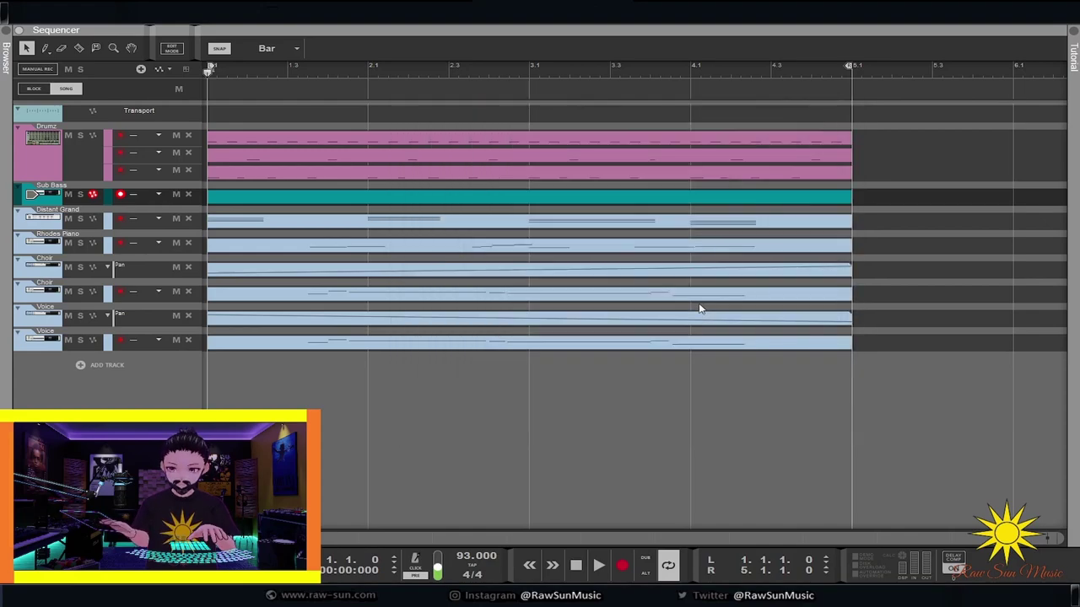
# Add the Distant Grand's four bass notes to the Sub Bass clip and lower them one octave, starting at C1, during playback
pyautogui.doubleClick(346, 224)
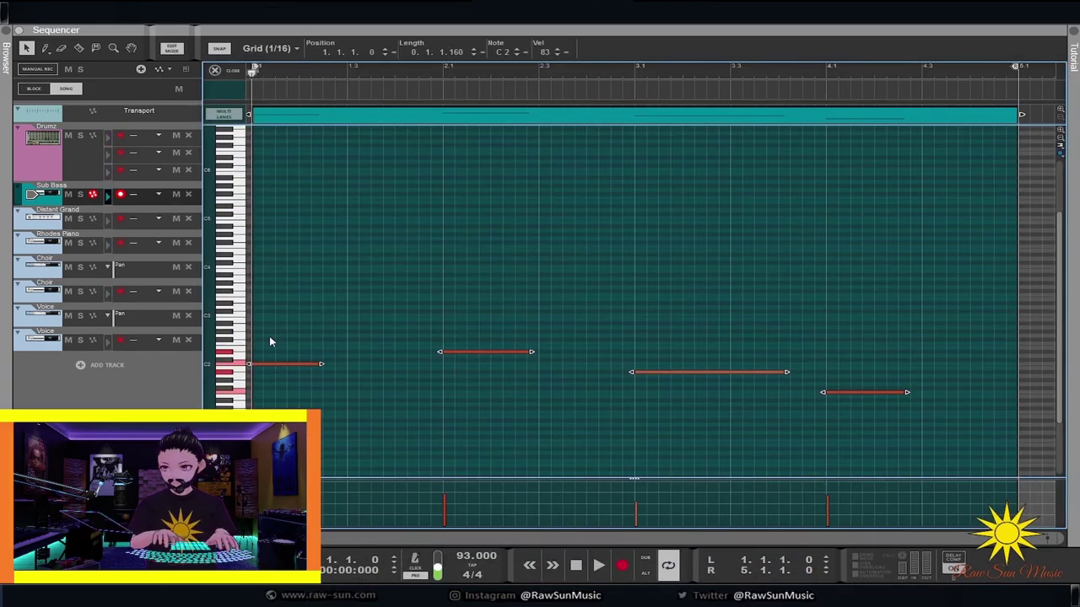
pyautogui.press('space')
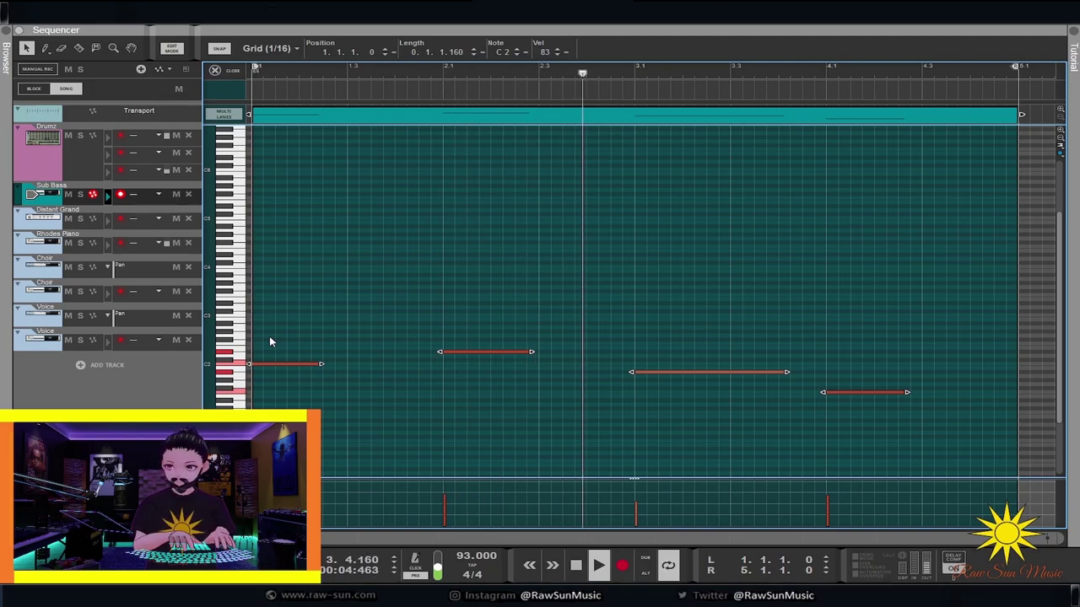
pyautogui.hotkey('shift', 'Down')
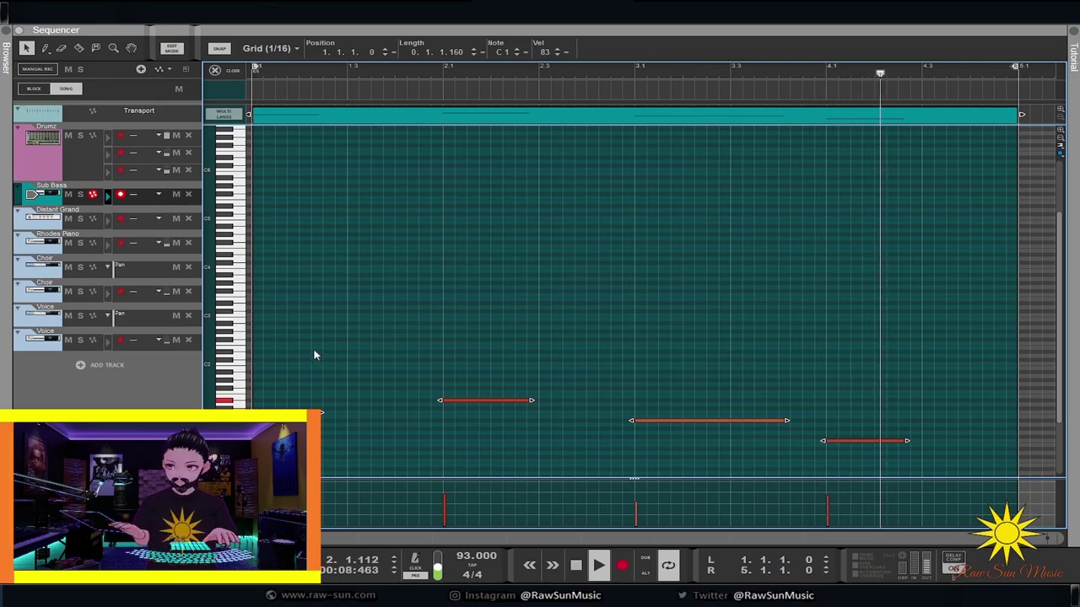
pyautogui.click(577, 566)
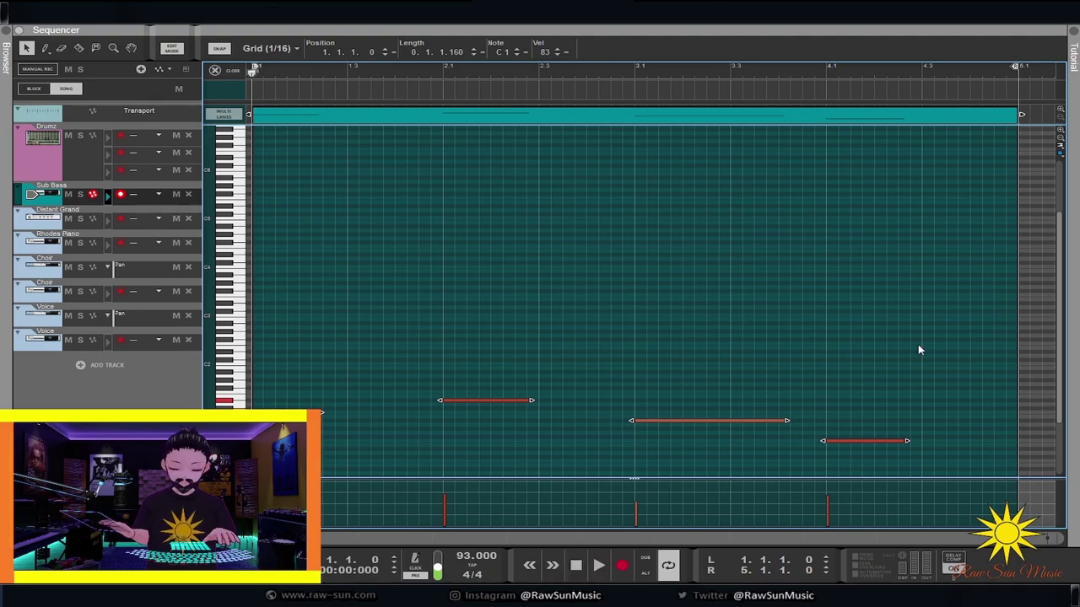
# Replace the long Sub Bass notes with repeated sixteenth notes filling each bar, and audition the track soloed
pyautogui.click(447, 367)
pyautogui.scroll(-3, 300, 396)
pyautogui.click(599, 565)
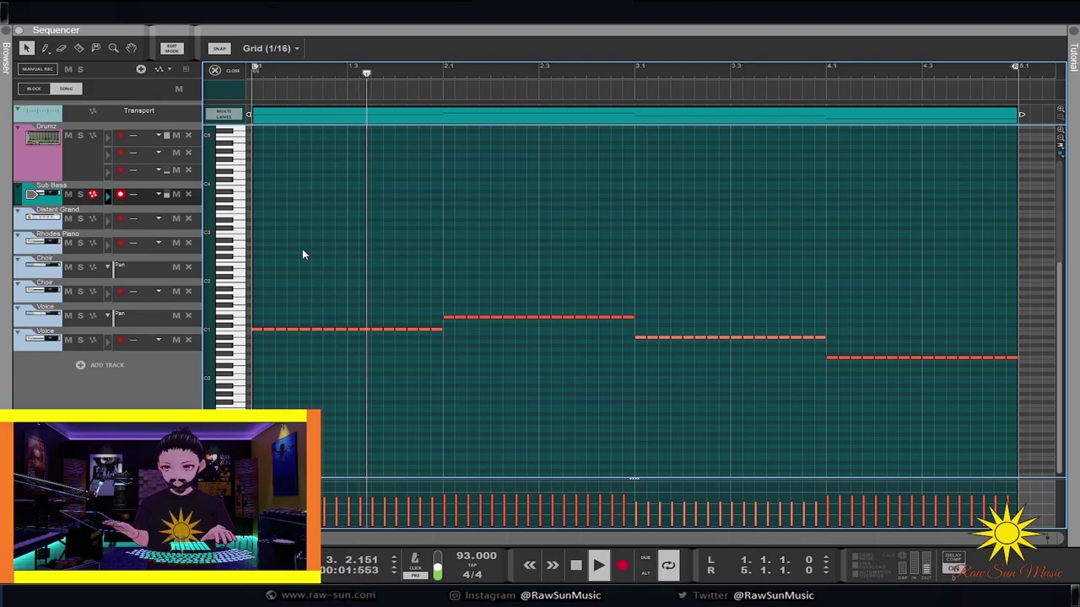
pyautogui.click(81, 194)
pyautogui.hotkey('ctrl', '1')
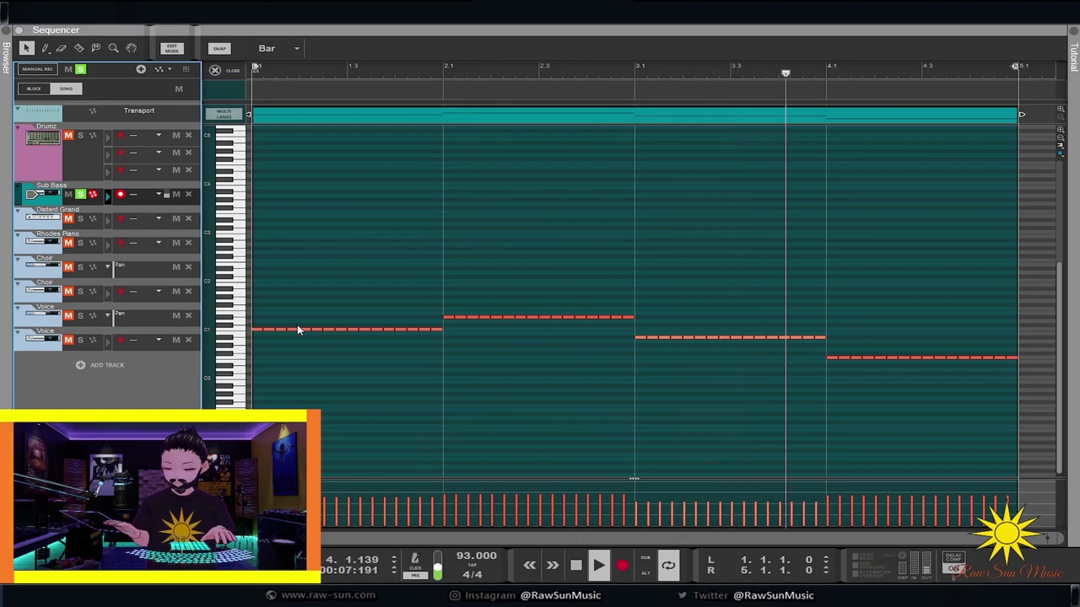
# Leave the clip editor and duplicate the Sub Bass track directly below the original
pyautogui.click(222, 71)
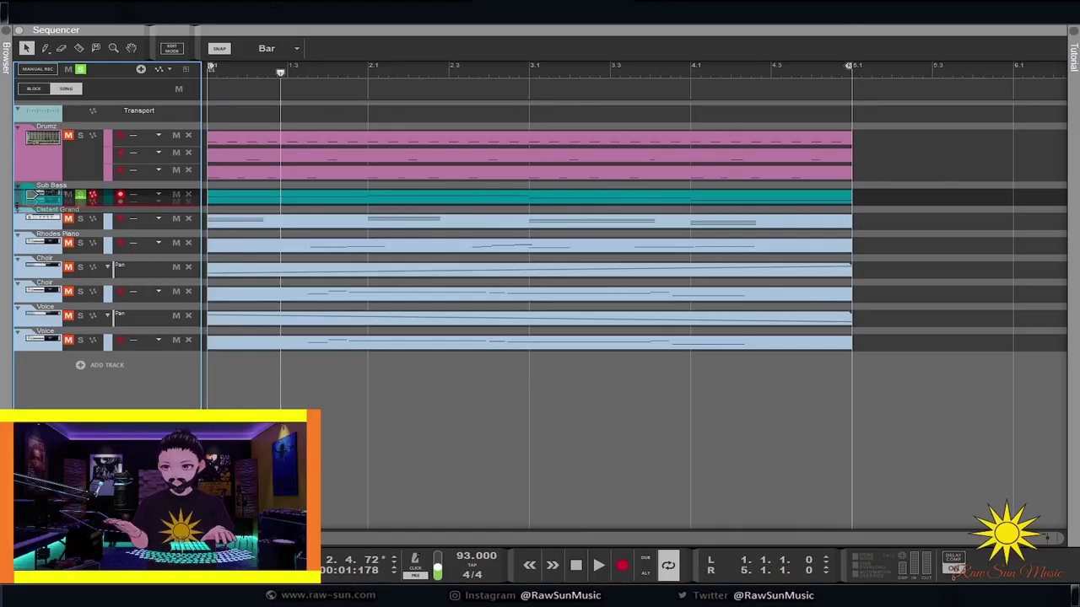
pyautogui.moveTo(33, 195); pyautogui.dragTo(30, 219)
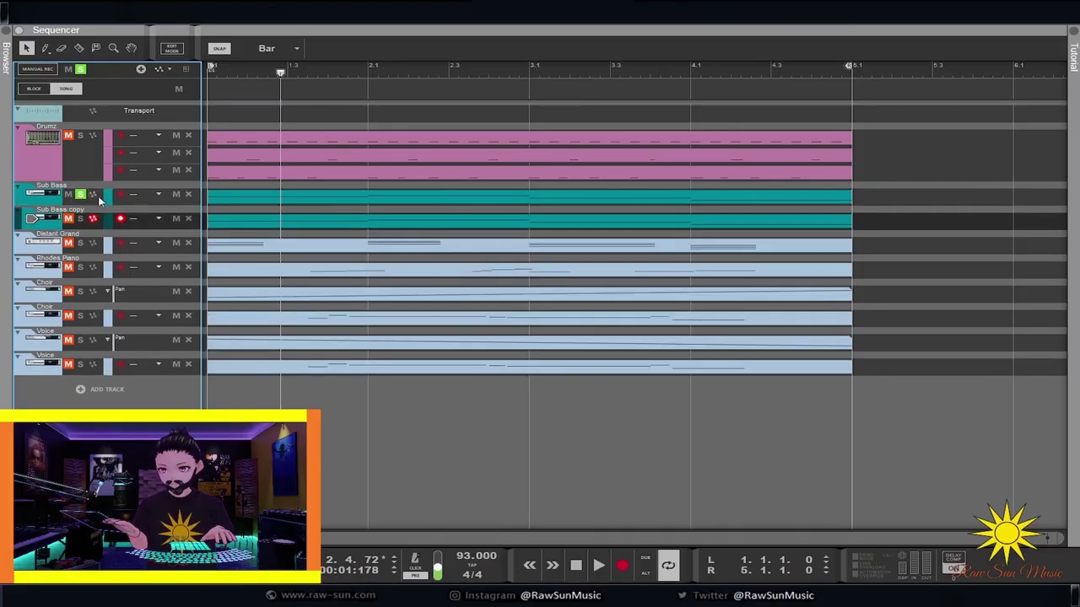
# Load the 40:Synth Bass 2 preset in the original Sub Bass track's Synth1 and close its window
pyautogui.click(52, 194)
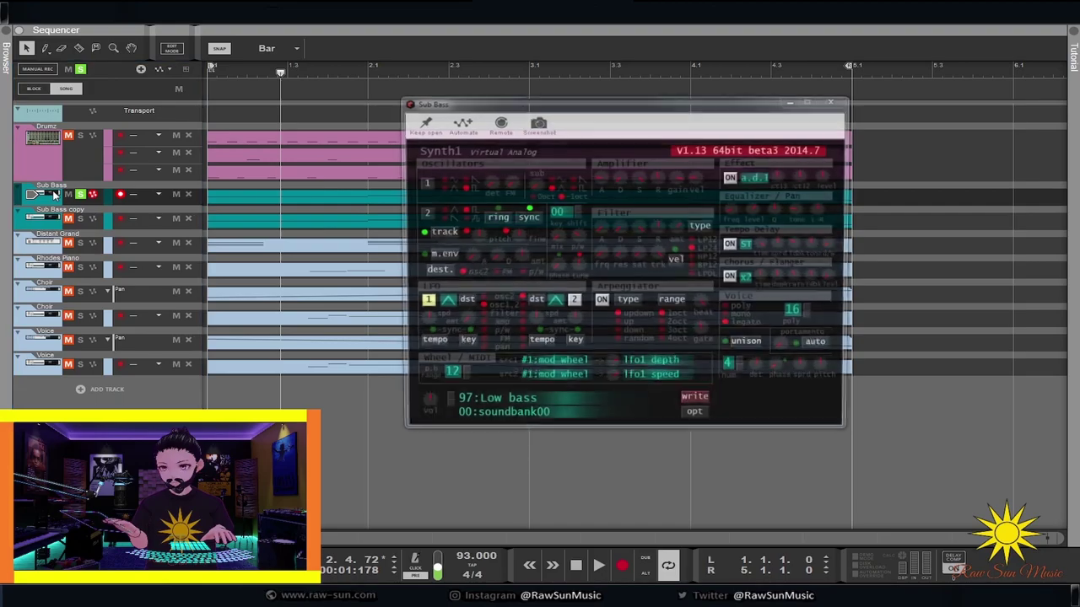
pyautogui.click(544, 411)
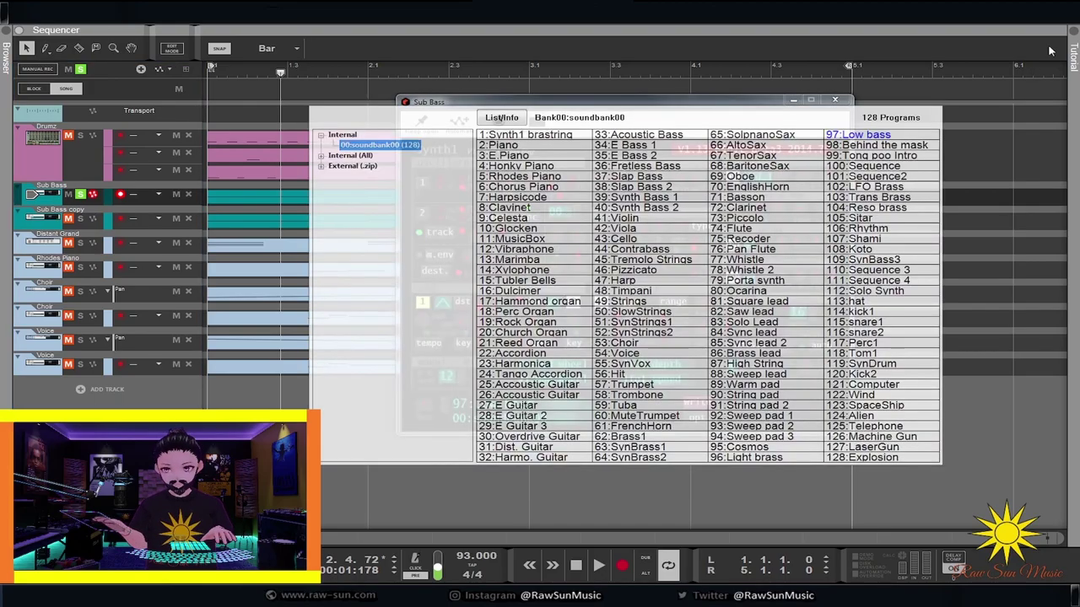
pyautogui.click(675, 207)
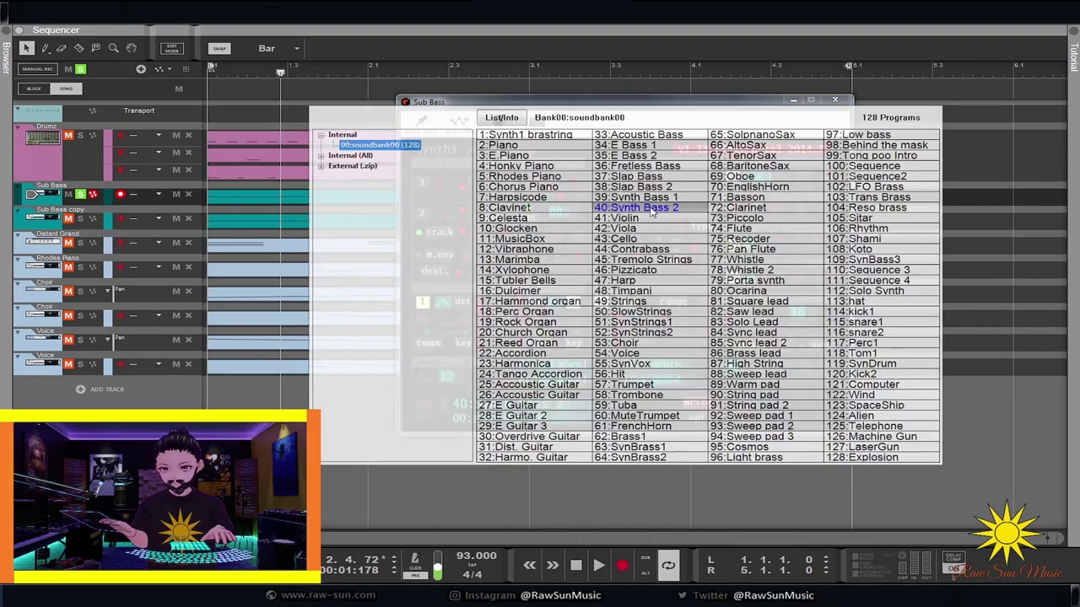
pyautogui.click(650, 211)
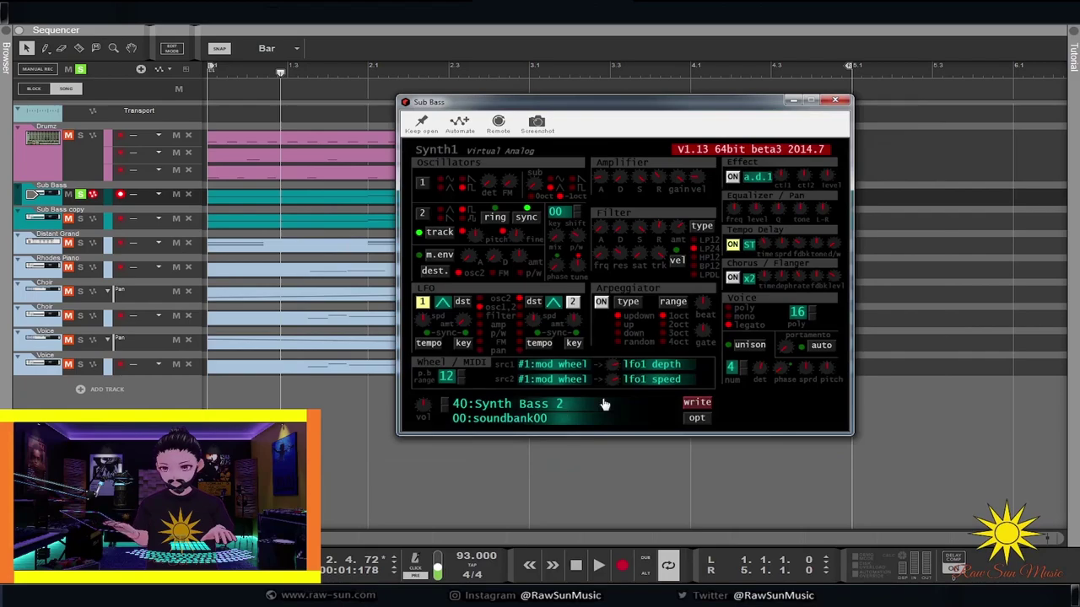
pyautogui.click(834, 102)
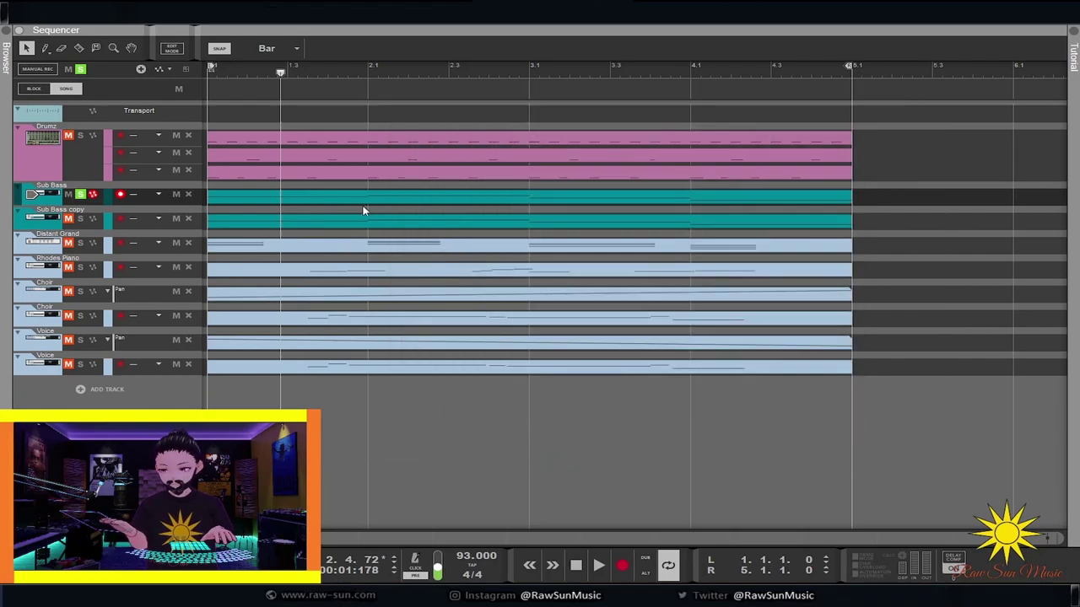
# Raise all notes in the original Sub Bass clip one octave, starting at C2, and audition them from the start
pyautogui.click(342, 201)
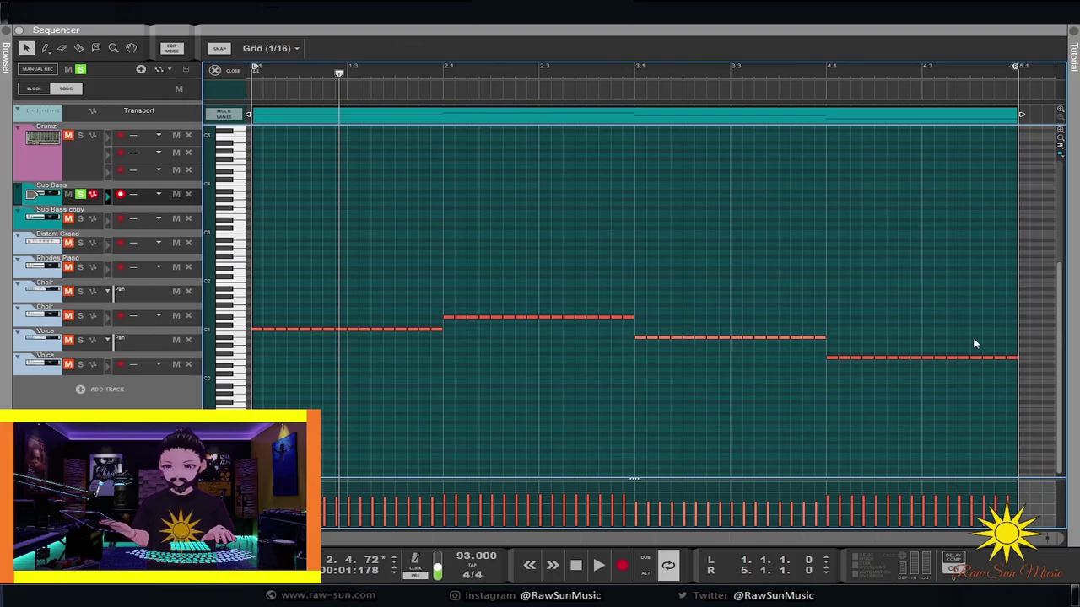
pyautogui.moveTo(1016, 288); pyautogui.dragTo(210, 396)
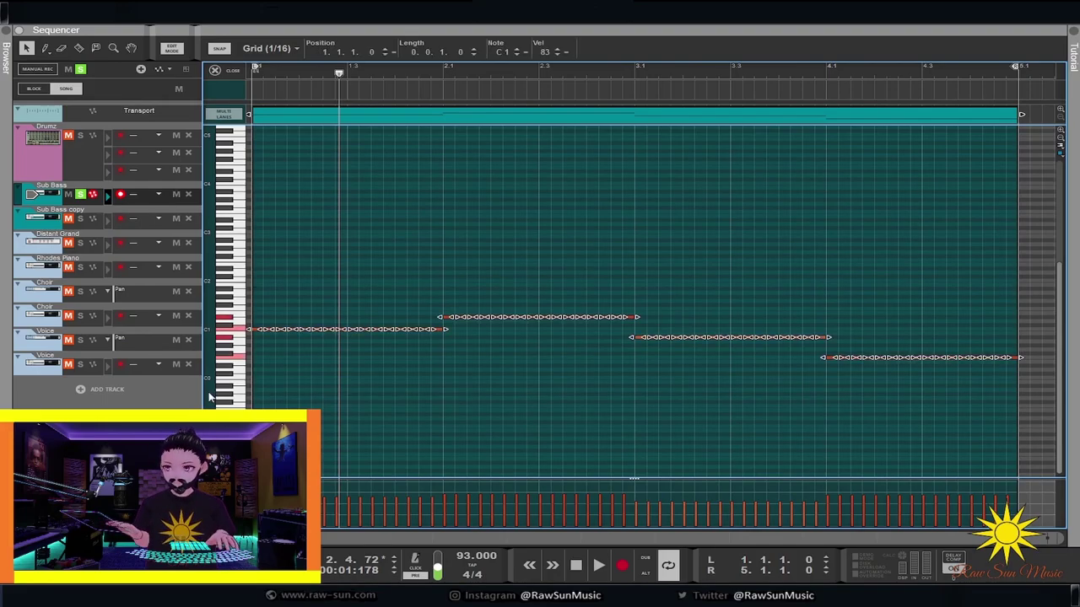
pyautogui.hotkey('shift', 'Up')
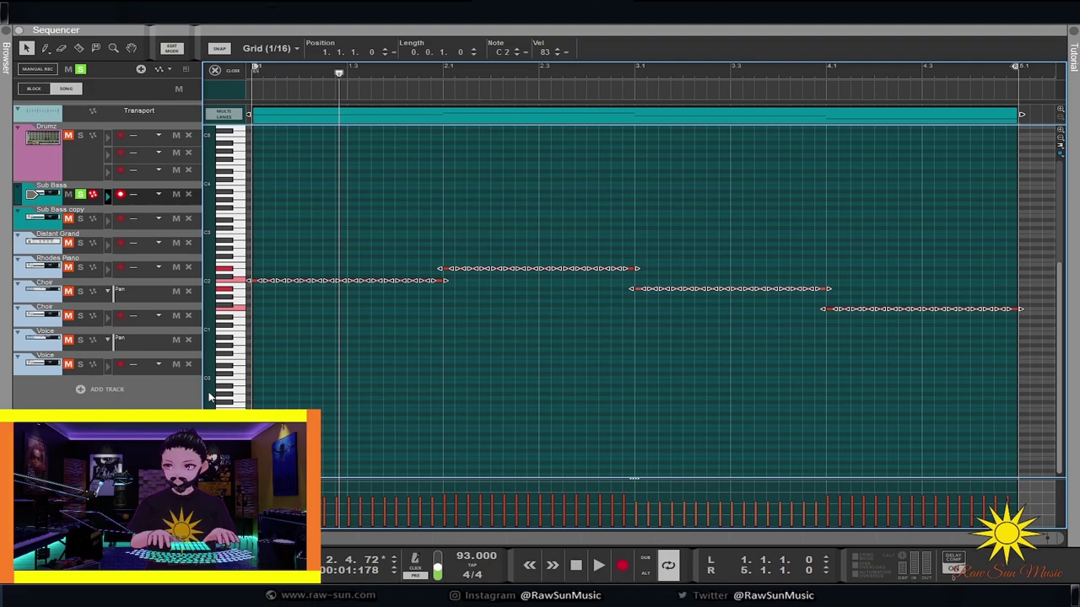
pyautogui.press('Home')
pyautogui.press('space')
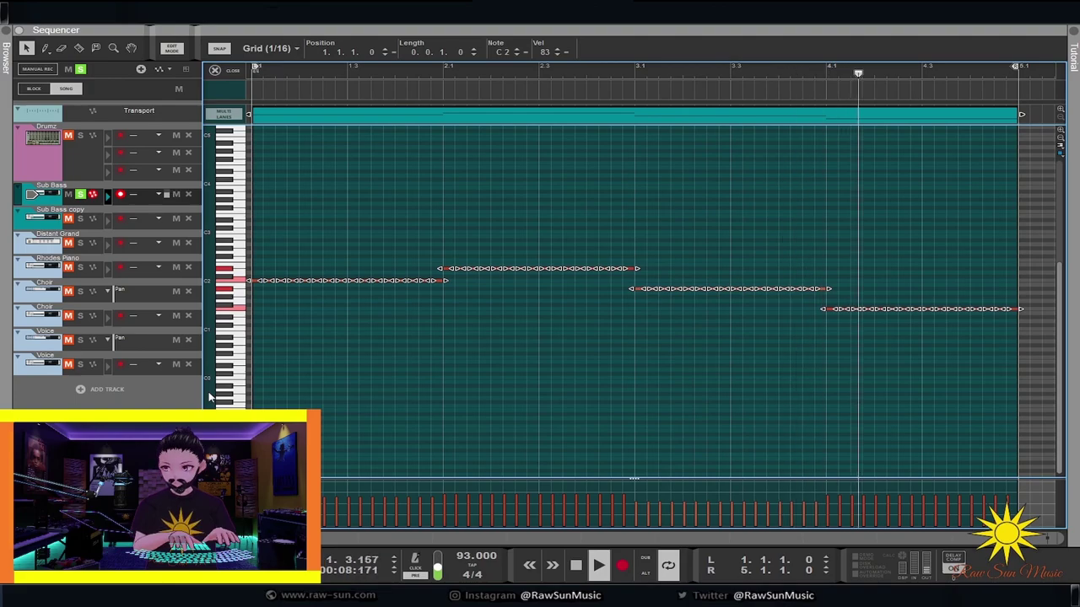
pyautogui.hotkey('shift', 'Up')
pyautogui.hotkey('shift', 'Down')
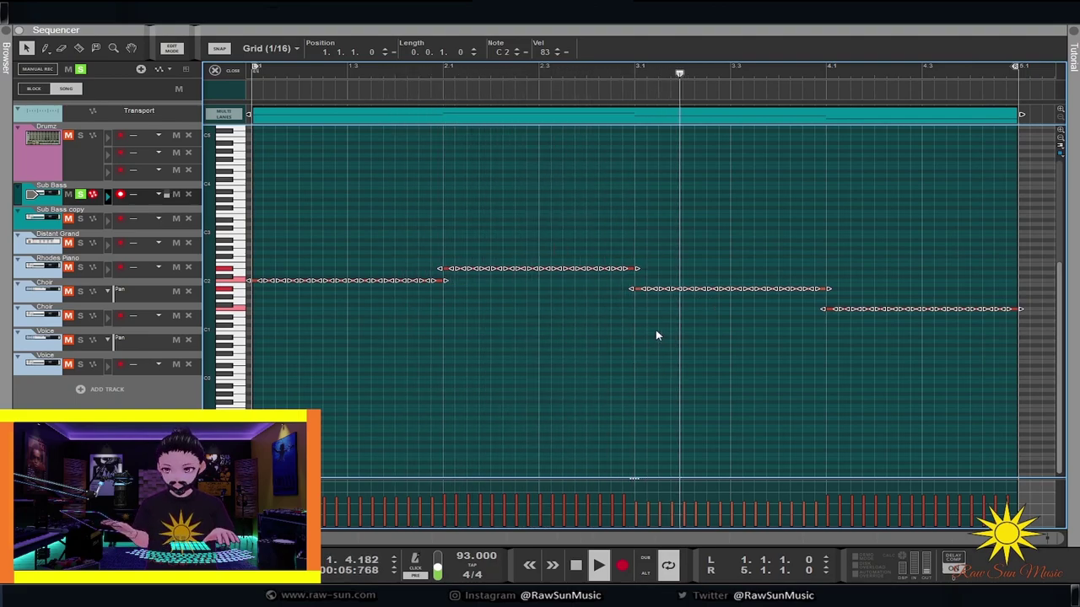
# Audition the Sub Bass copy and Drumz tracks soloed, and remove the clip from the original Sub Bass track
pyautogui.click(81, 219)
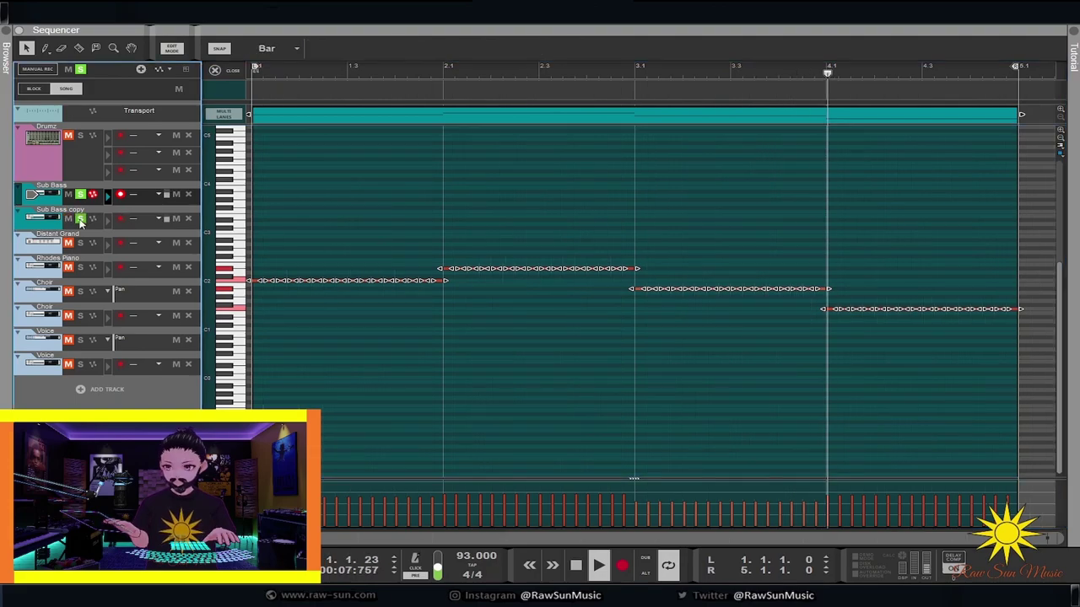
pyautogui.click(50, 211)
pyautogui.click(80, 135)
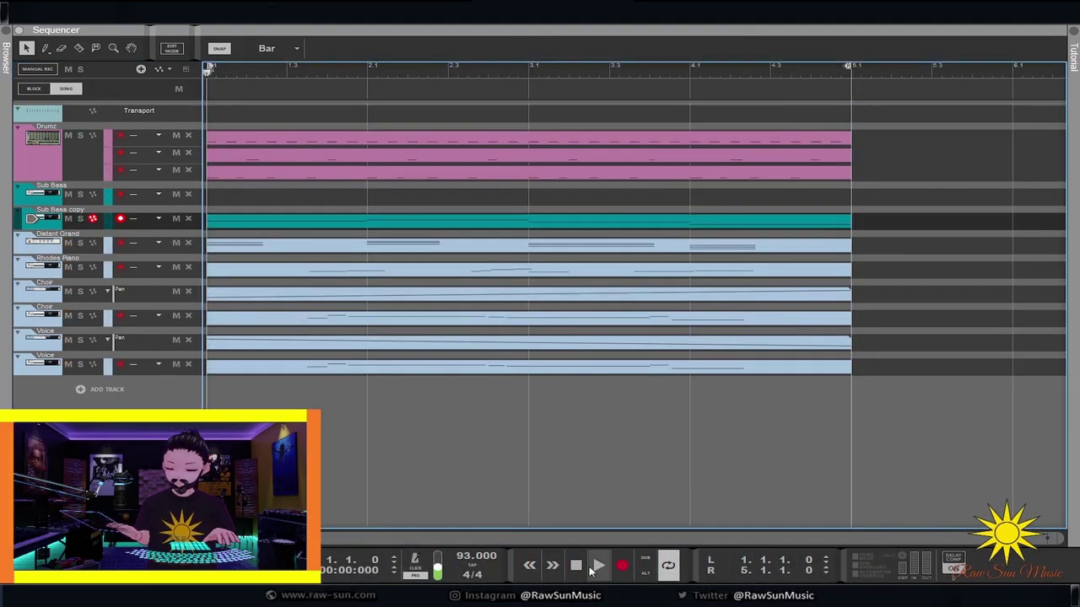
# Play back the full four-bar loop without solos and select all of its clips
pyautogui.click(599, 566)
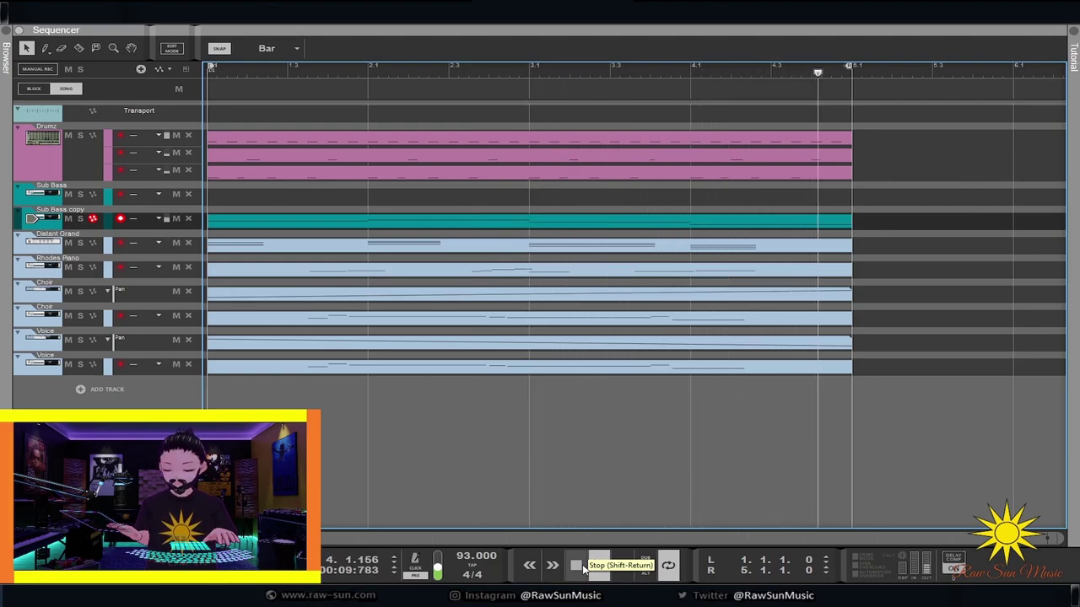
pyautogui.moveTo(903, 119); pyautogui.dragTo(205, 382)
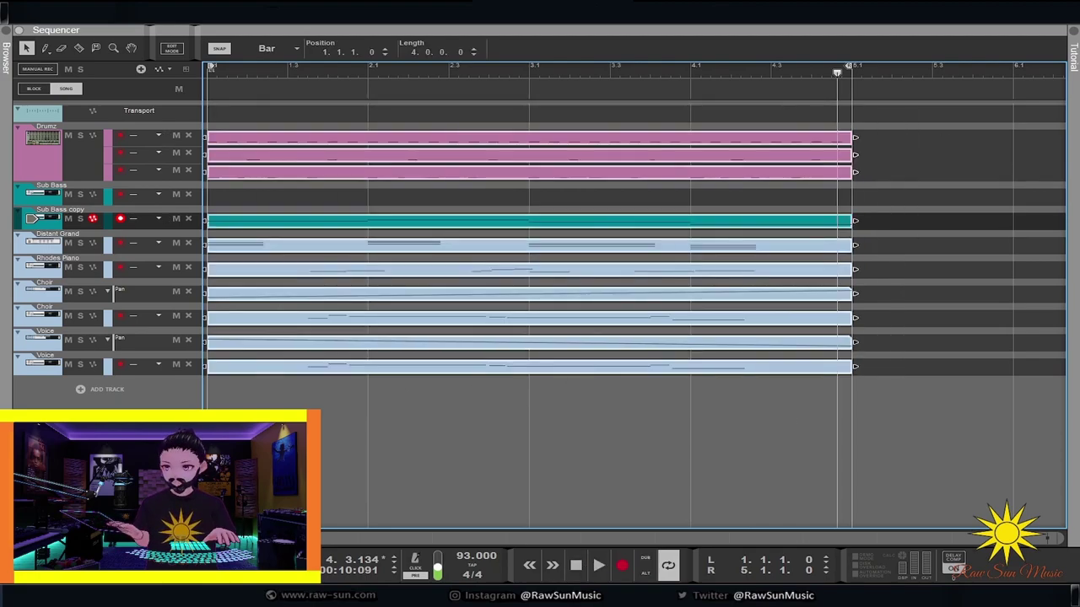
pyautogui.press('z')
pyautogui.click(458, 431)
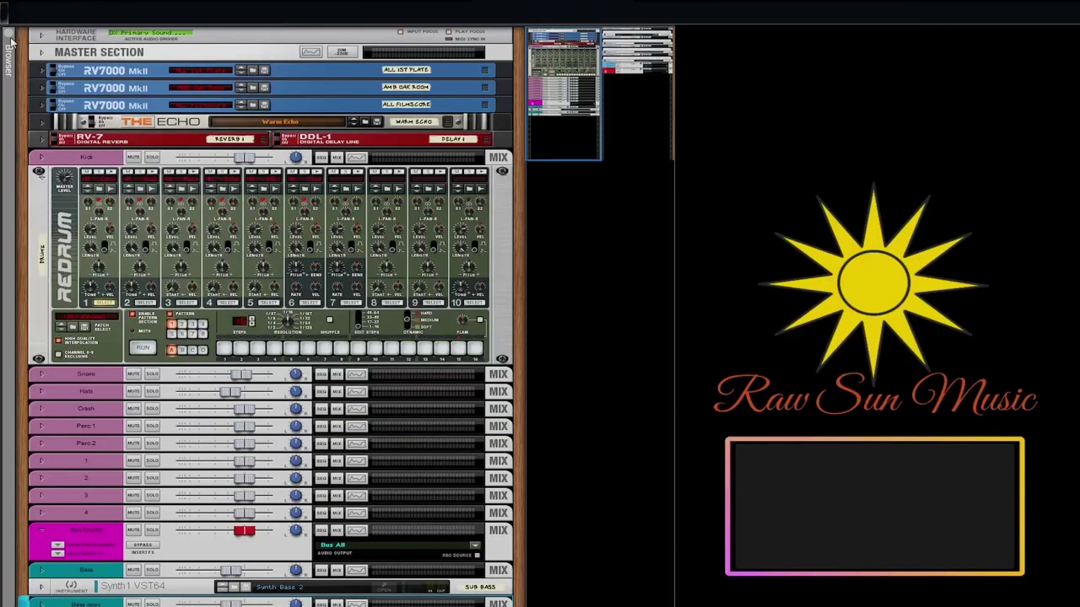
# Load the LinnDrumKit1.drp patch from the New Projects folder into the Redrum in the rack
pyautogui.click(10, 44)
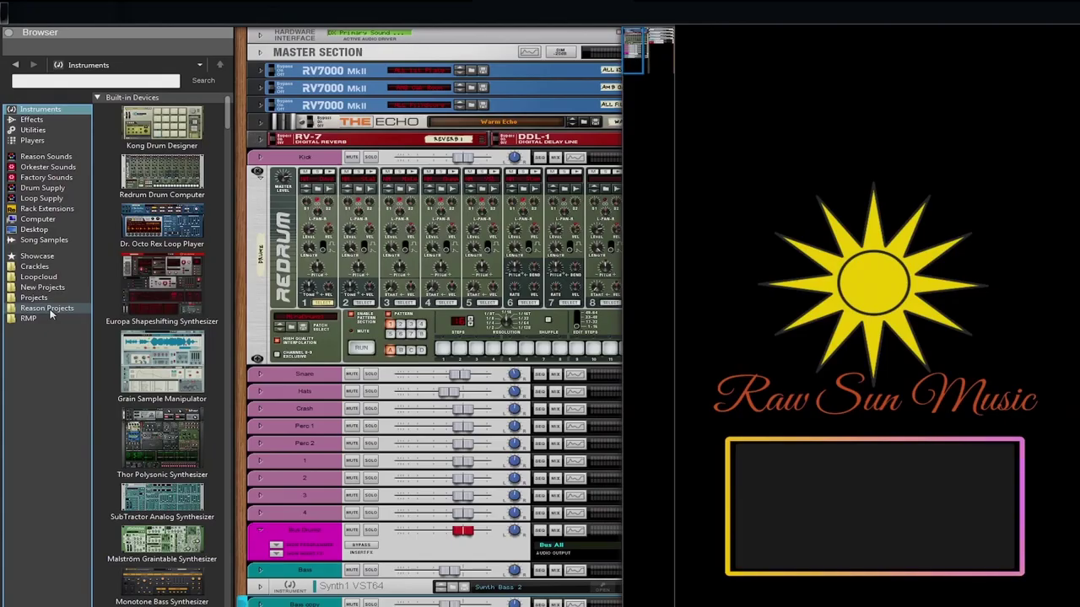
pyautogui.click(44, 287)
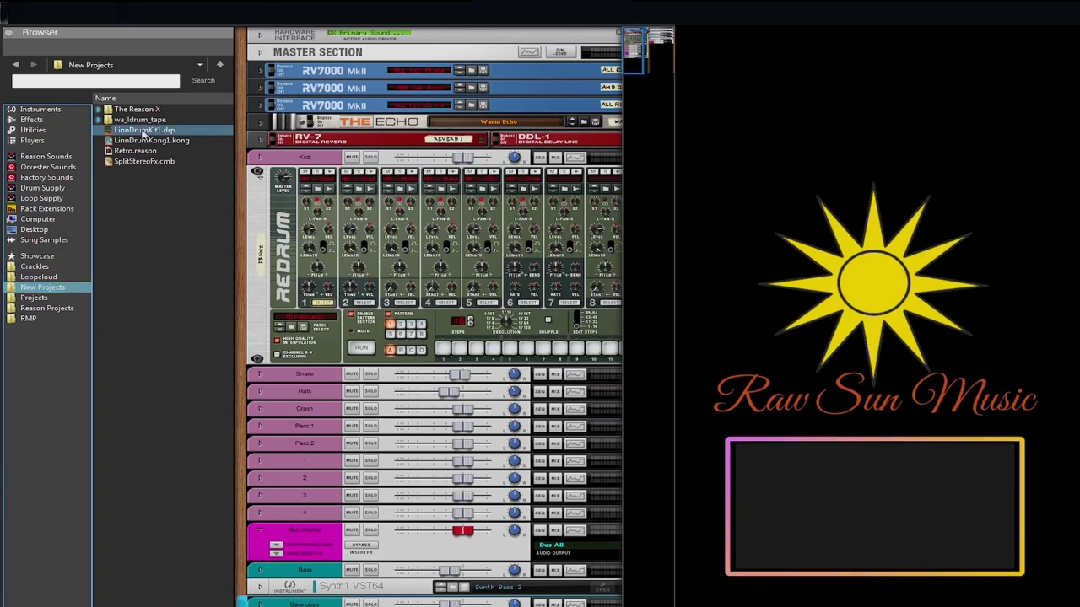
pyautogui.moveTo(194, 175); pyautogui.dragTo(282, 268)
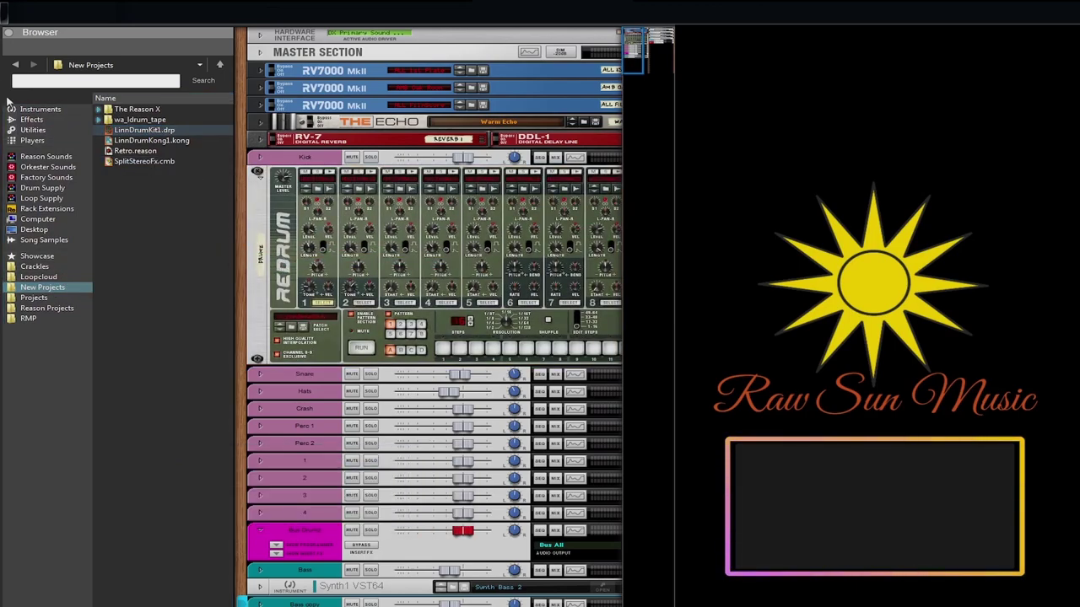
pyautogui.click(7, 34)
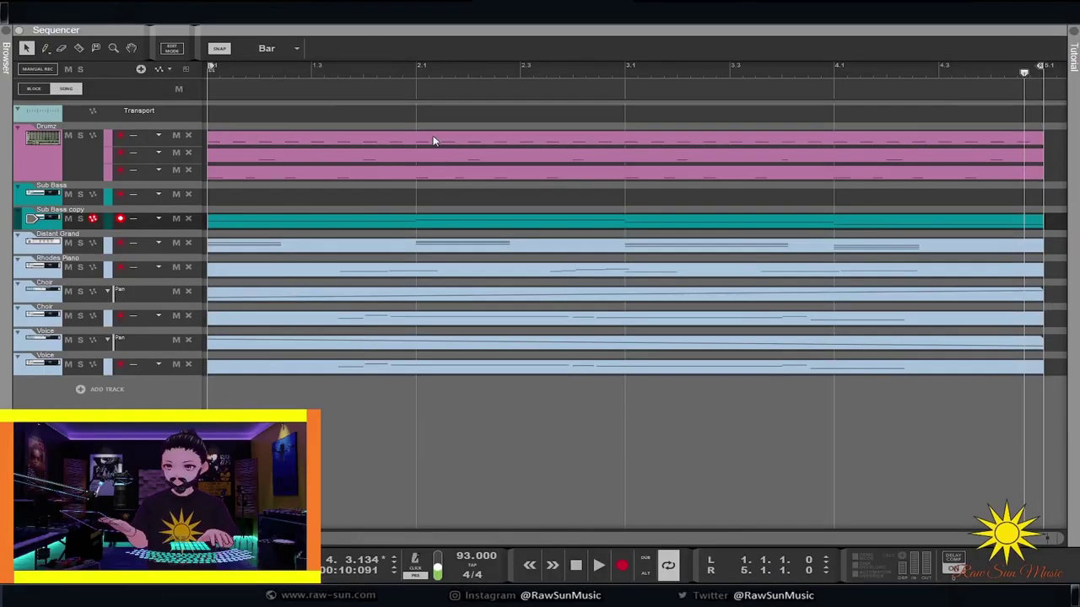
# Open the upper Drumz clip, play the four-bar loop with the new kit, and clear the clip selection
pyautogui.doubleClick(433, 141)
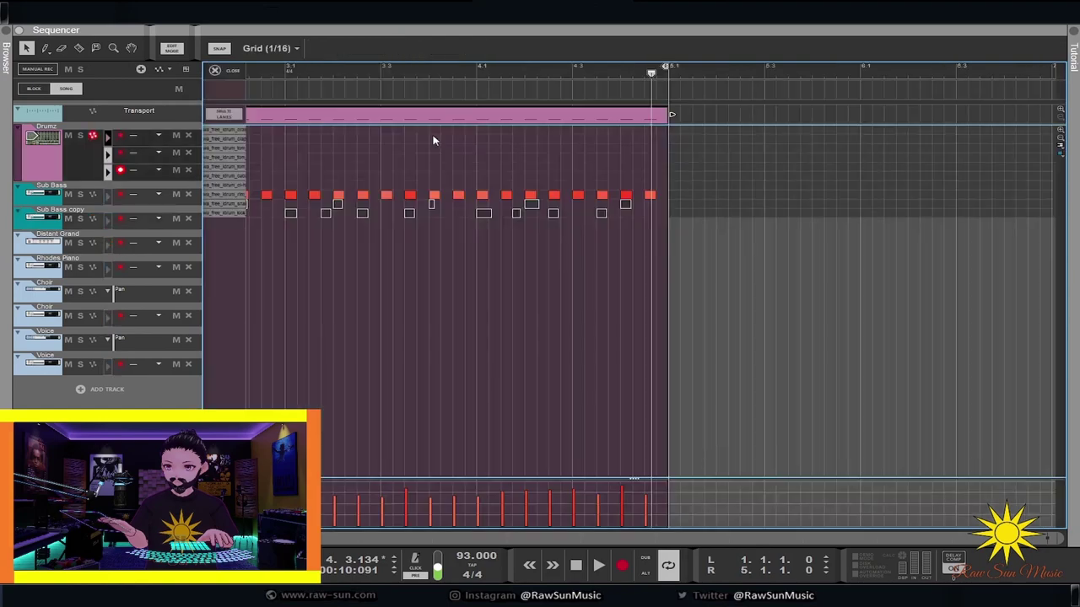
pyautogui.press('space')
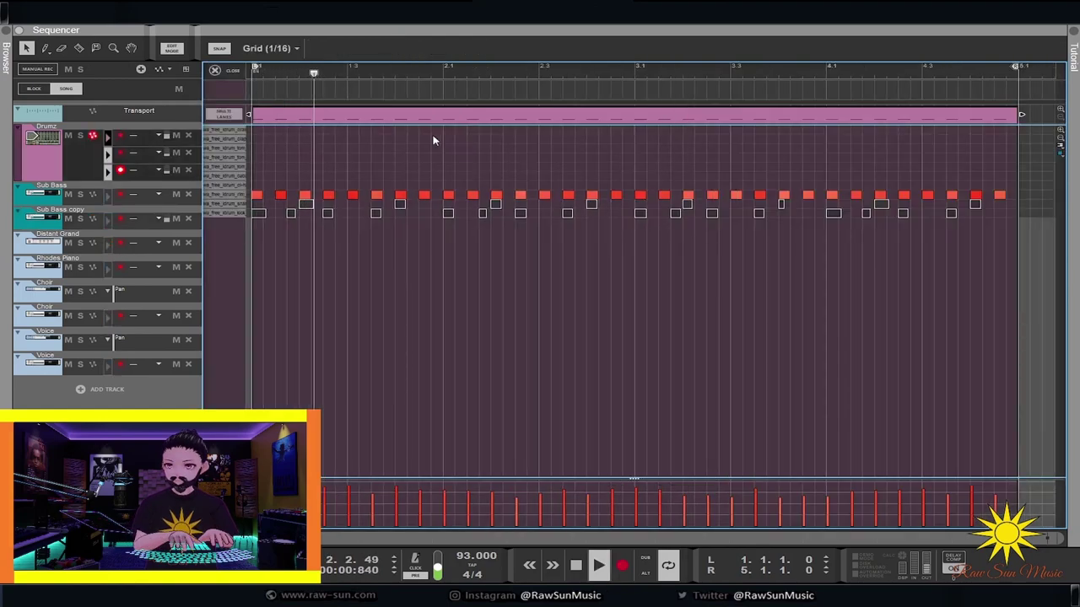
pyautogui.press('space')
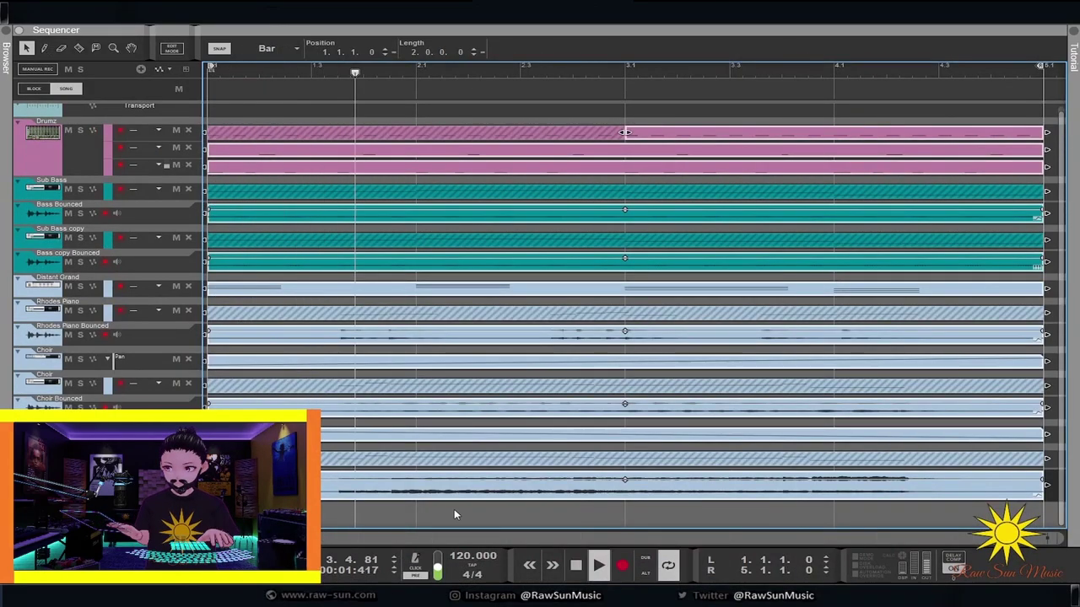
pyautogui.click(455, 507)
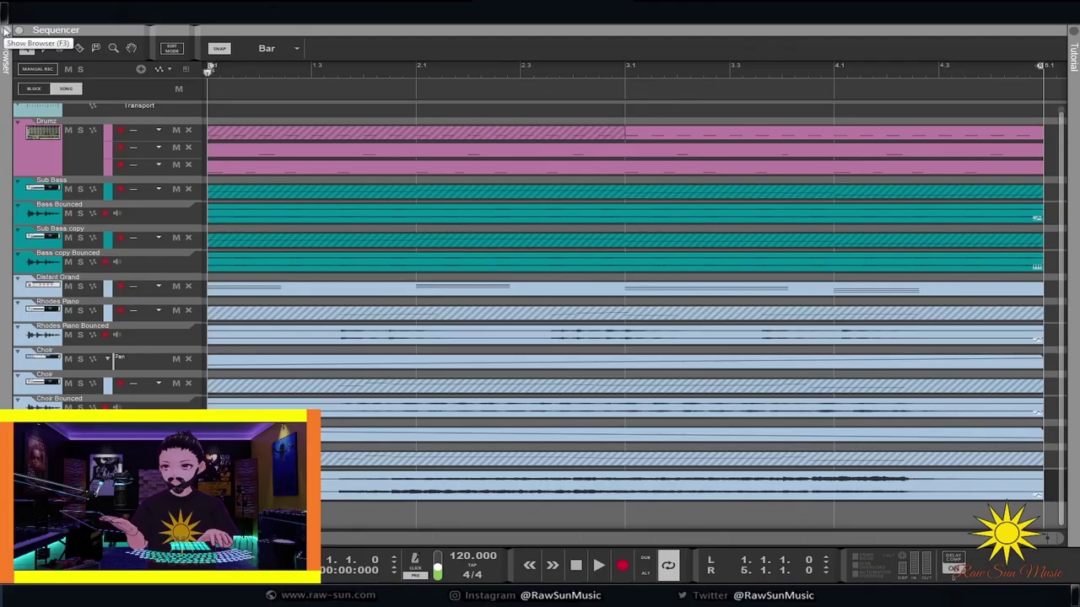
# Add another Synth1 VST64 instrument track below the existing tracks and draw an empty four-bar clip on it
pyautogui.click(4, 32)
pyautogui.click(110, 160)
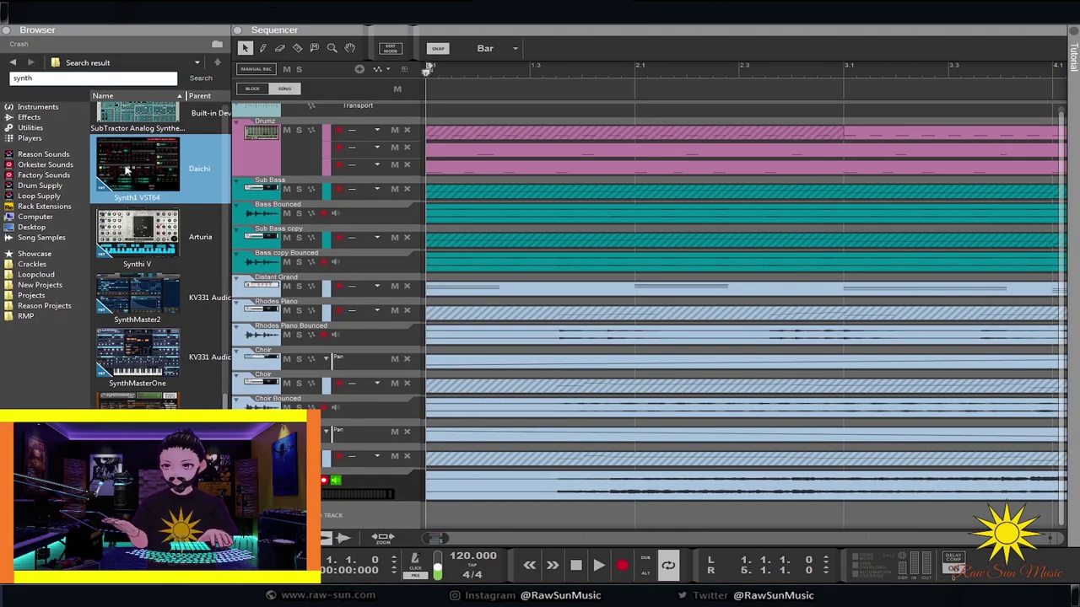
pyautogui.moveTo(180, 293); pyautogui.dragTo(325, 501)
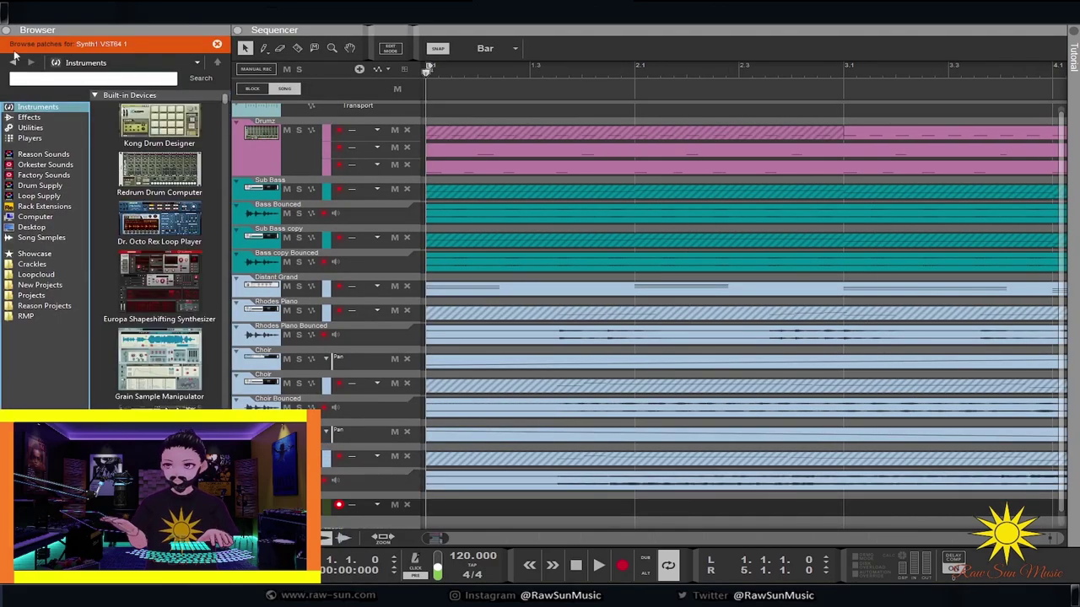
pyautogui.click(4, 32)
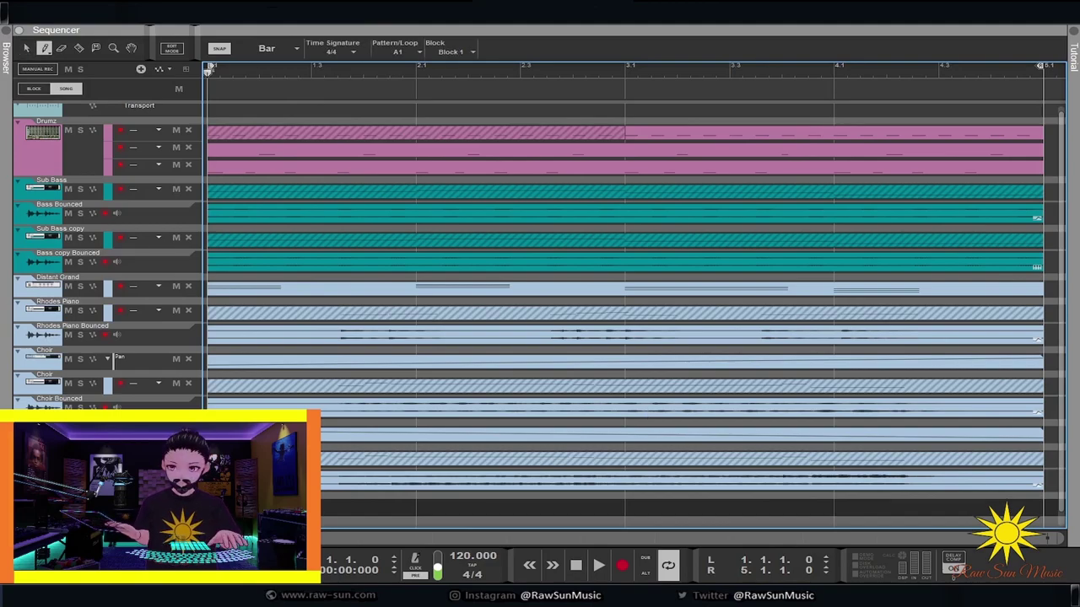
pyautogui.moveTo(313, 507); pyautogui.dragTo(1012, 475)
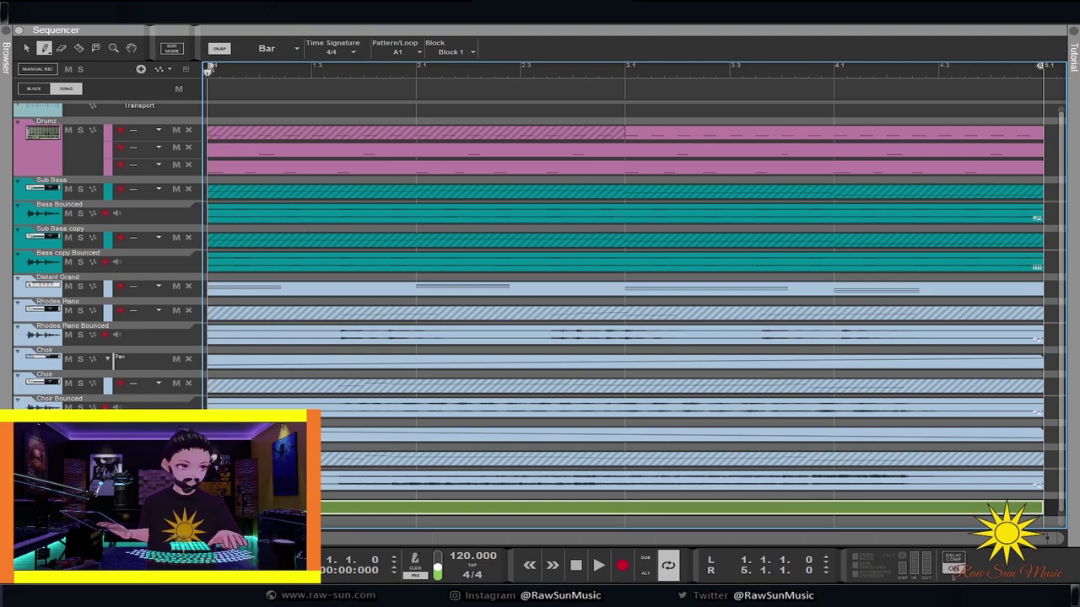
# Try E Guitar 3, load the 15:Tubler Bells preset in the new Synth1, and close its window
pyautogui.moveTo(380, 56); pyautogui.dragTo(675, 79)
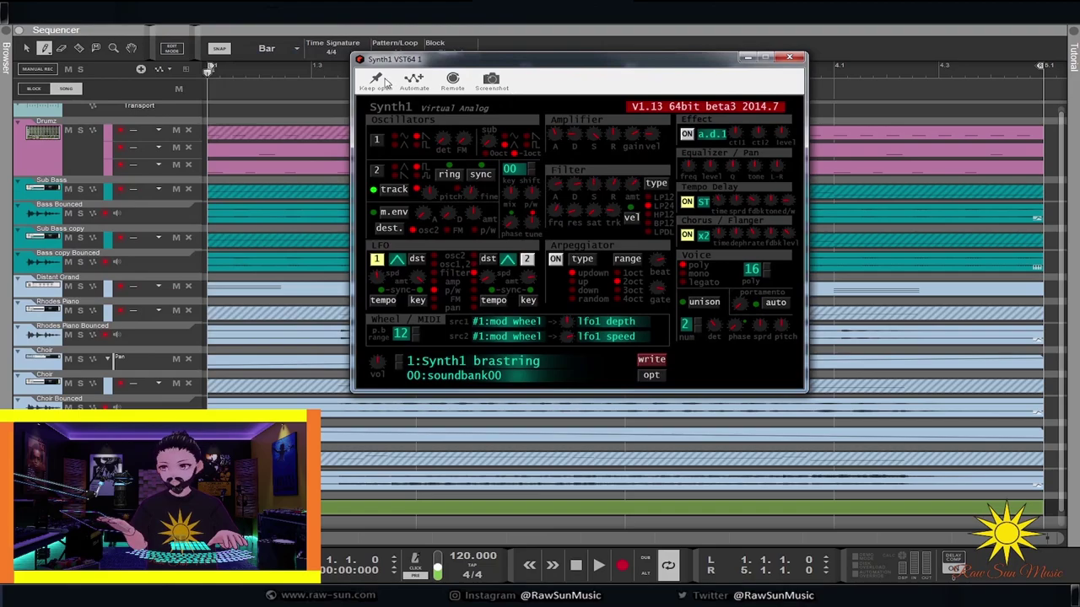
pyautogui.click(472, 361)
pyautogui.click(489, 93)
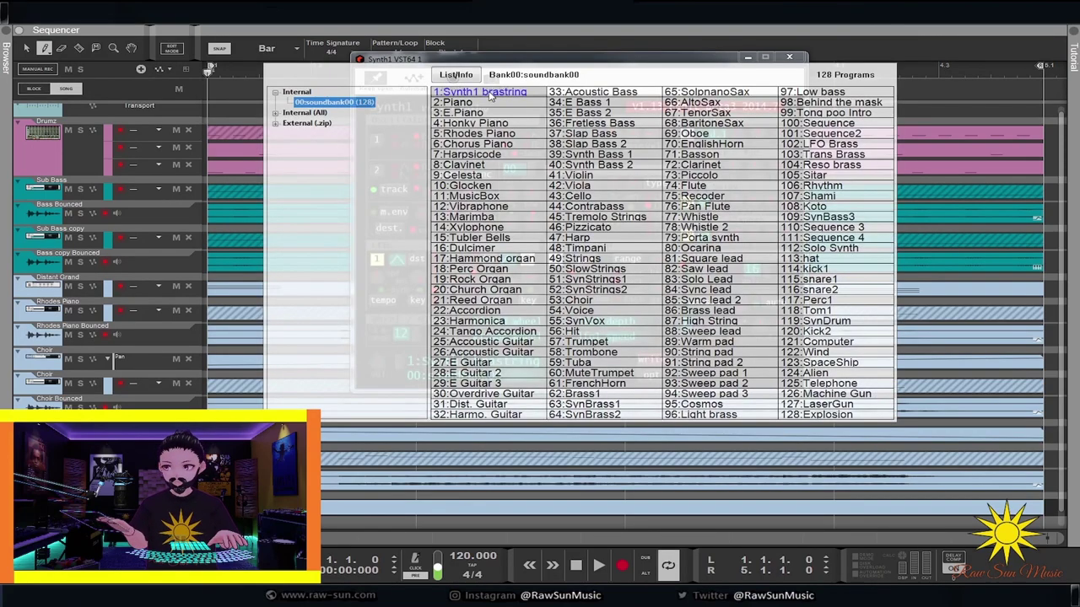
pyautogui.click(491, 384)
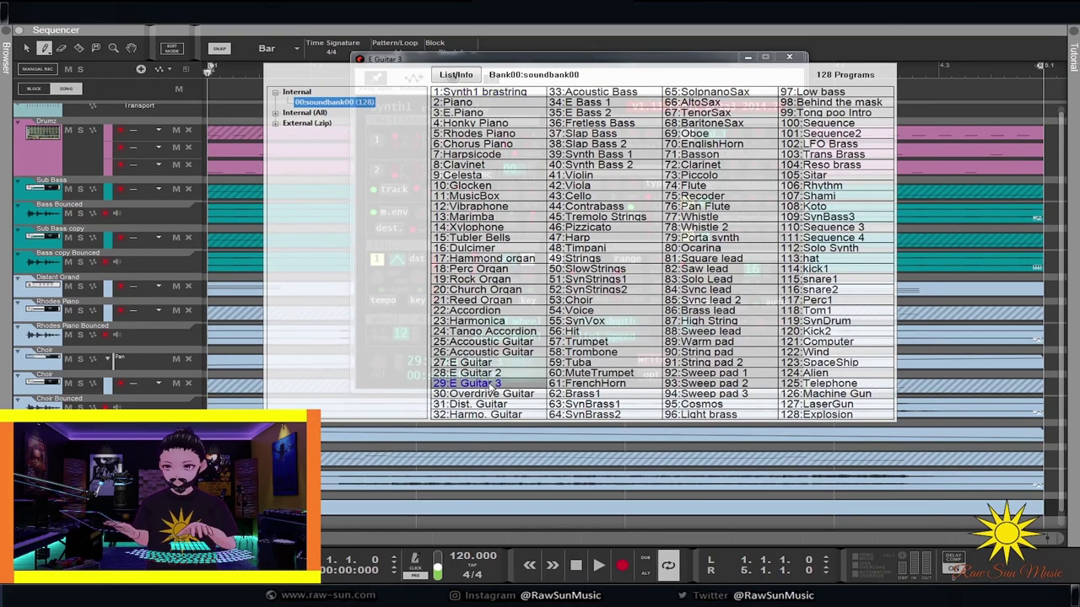
pyautogui.doubleClick(469, 238)
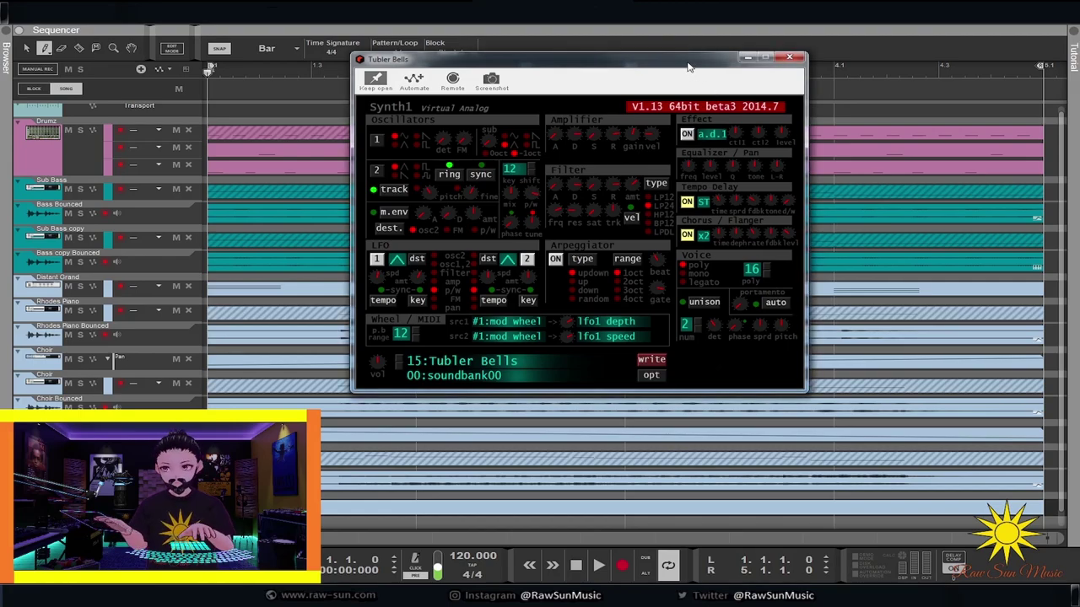
pyautogui.click(789, 57)
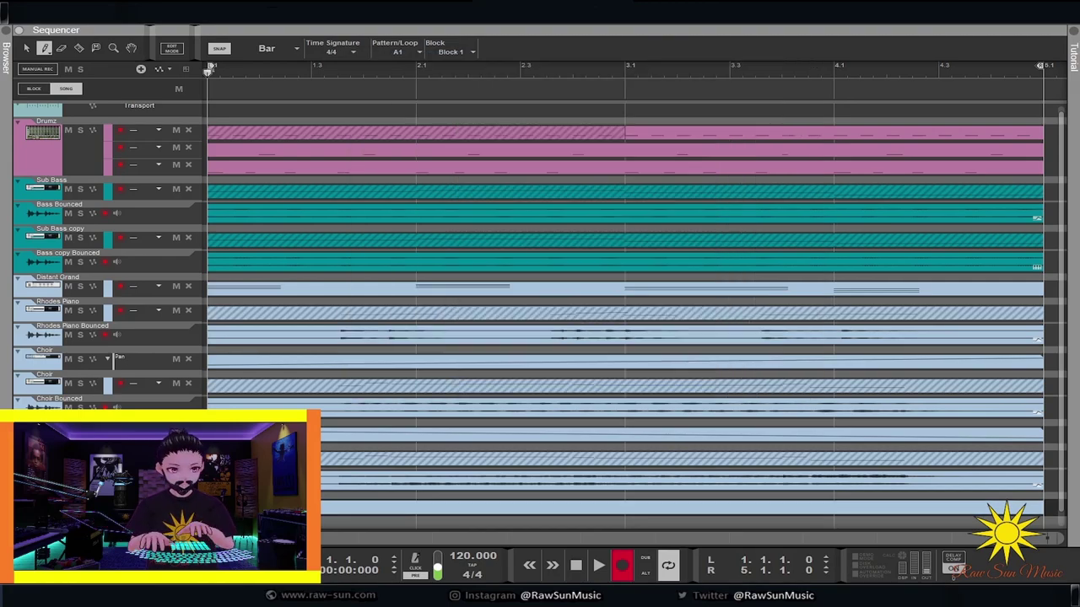
# Record a sparse Tubler Bells melody into the new Synth1 clip over the looping beat
pyautogui.press('space')
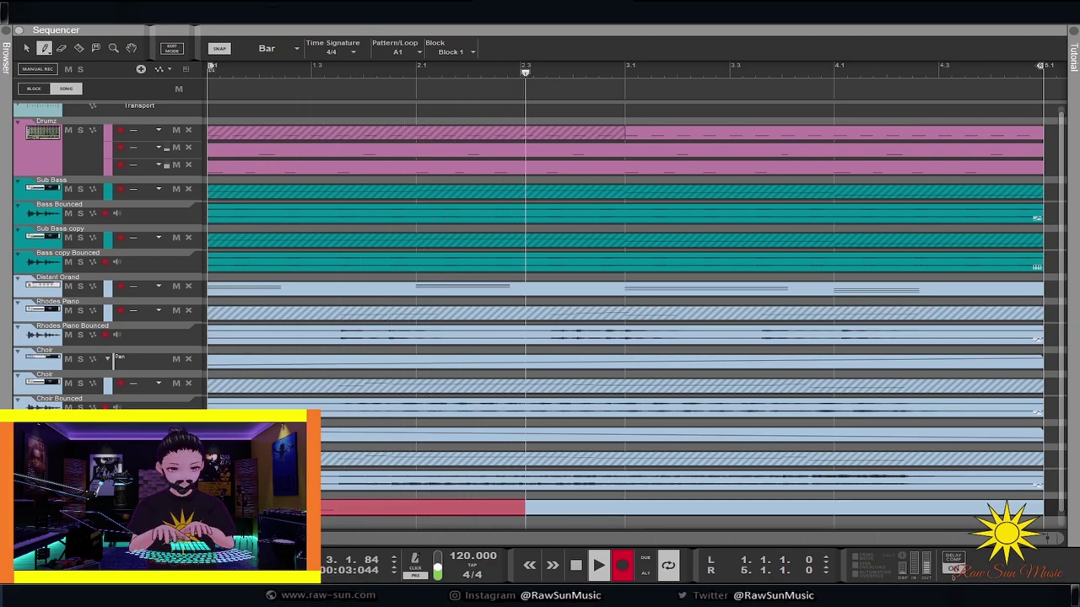
pyautogui.hotkey('ctrl', 'Return')
pyautogui.hotkey('ctrl', 'Return')
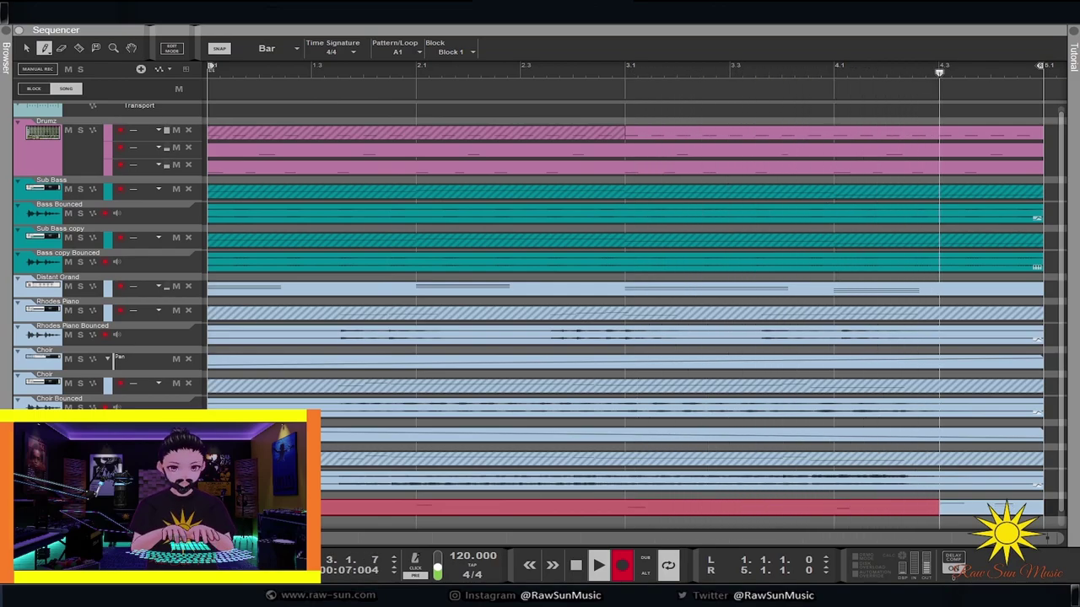
pyautogui.press('space')
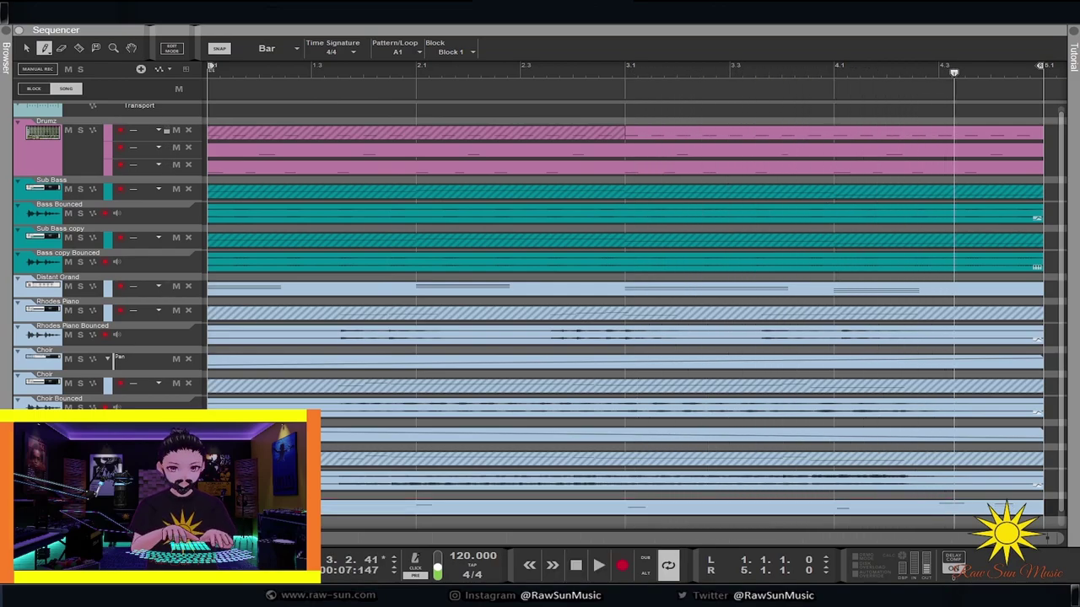
# Open the recorded Tubler Bells clip, play its notes back with the loop, and return to the arrangement
pyautogui.doubleClick(607, 506)
pyautogui.click(843, 217)
pyautogui.press('space')
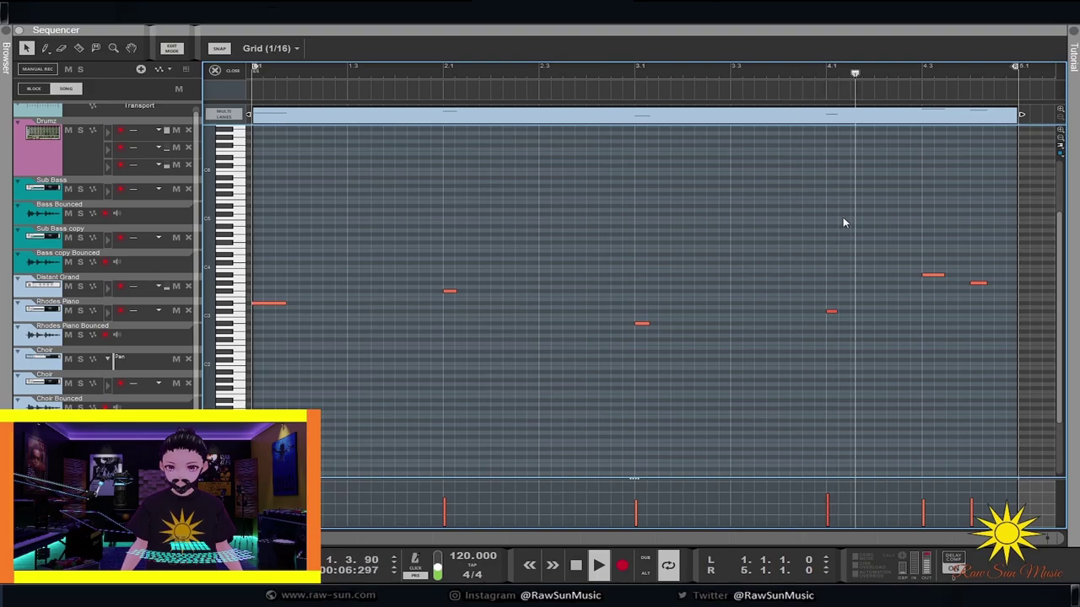
pyautogui.hotkey('ctrl', 'e')
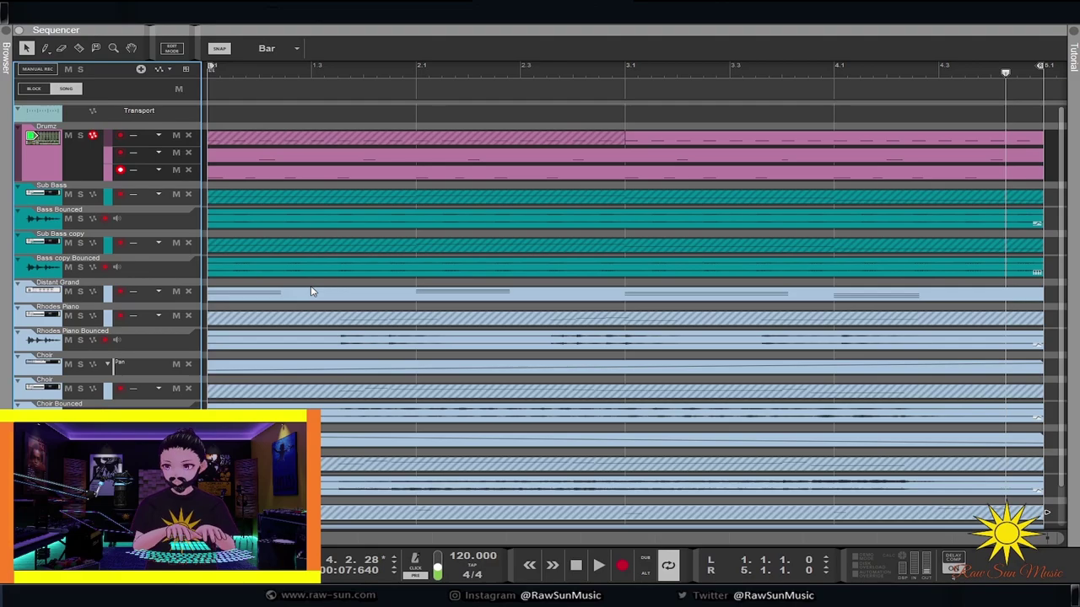
# Record a four-bar percussion part on a new Drumz lane, and open the clip to play it back
pyautogui.hotkey('ctrl', 'Return')
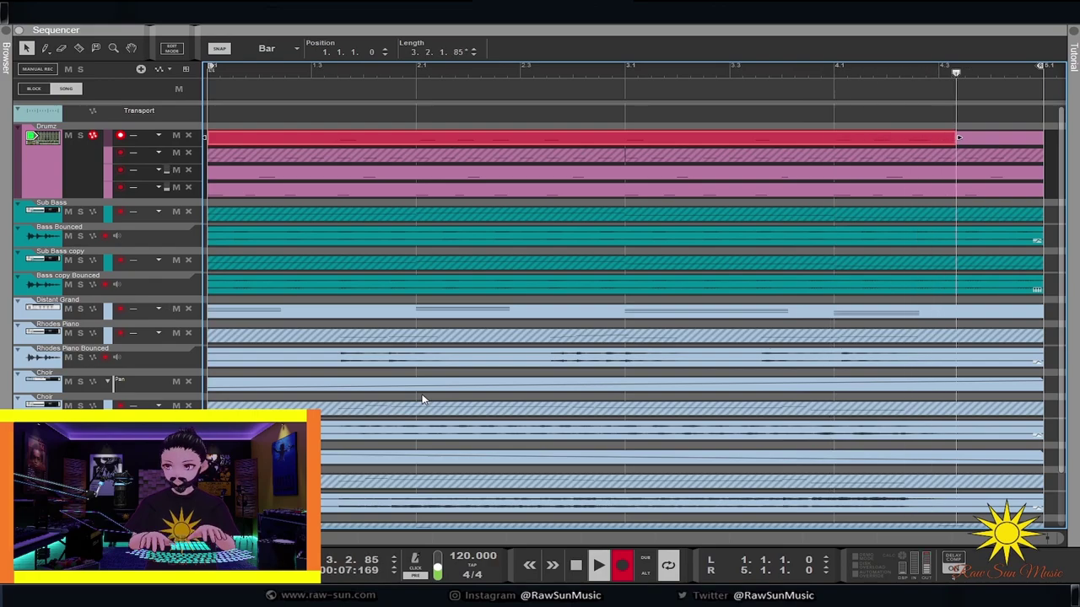
pyautogui.press('space')
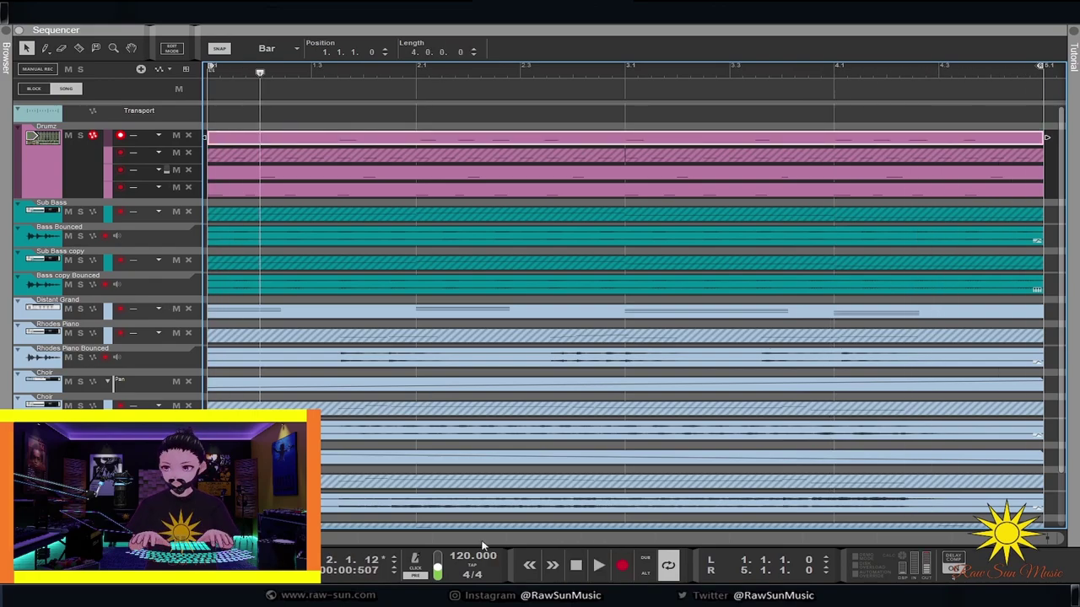
pyautogui.doubleClick(482, 139)
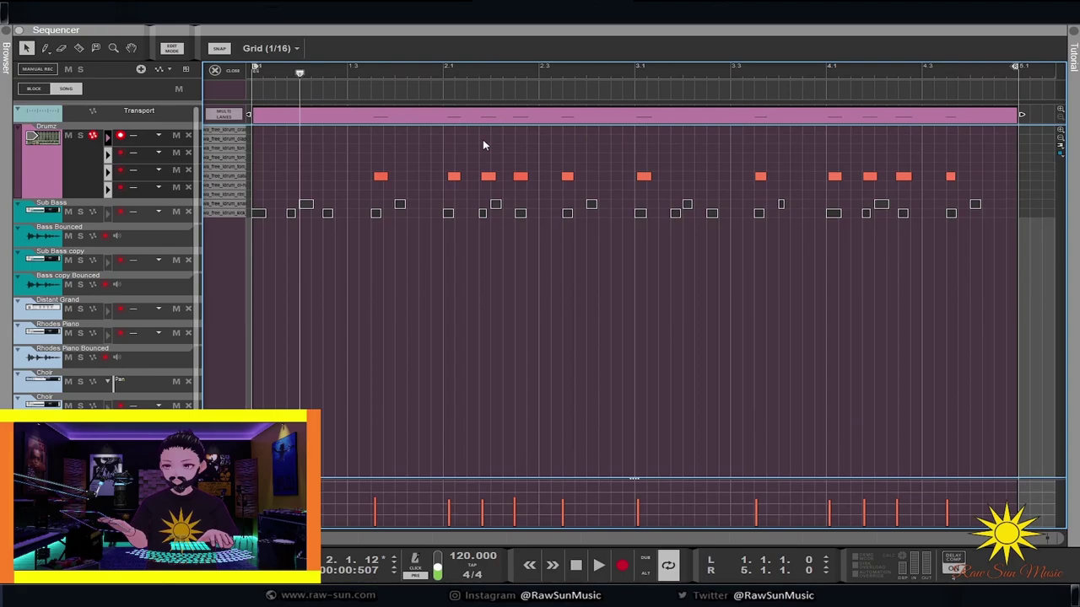
pyautogui.press('space')
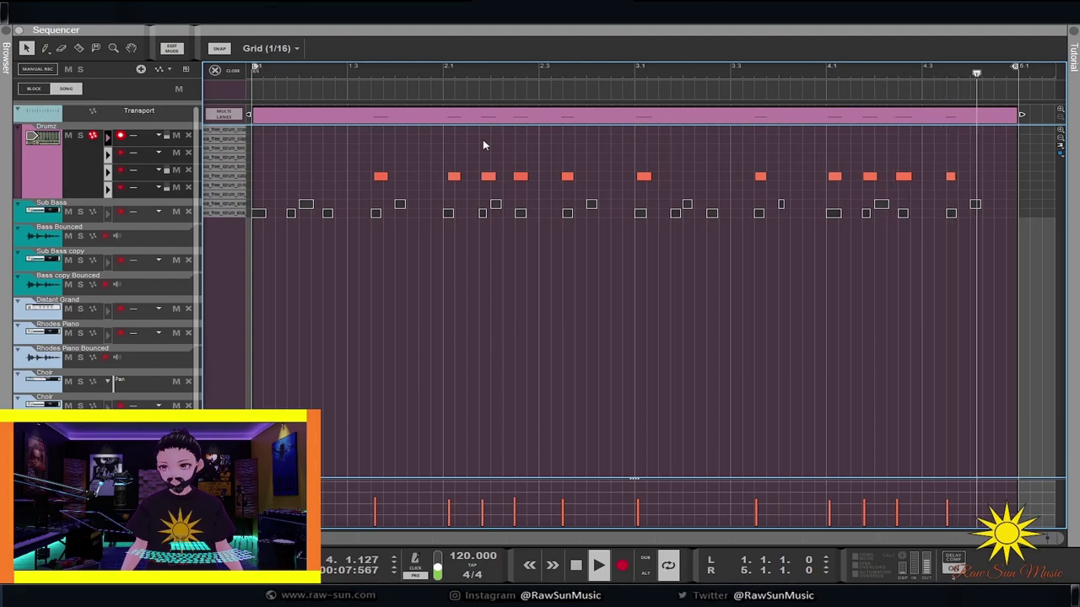
# Move the three-note groups starting bars 2 and 4 up to G#1, and delete the E1 note at the start of bar 3
pyautogui.moveTo(454, 175); pyautogui.dragTo(453, 142)
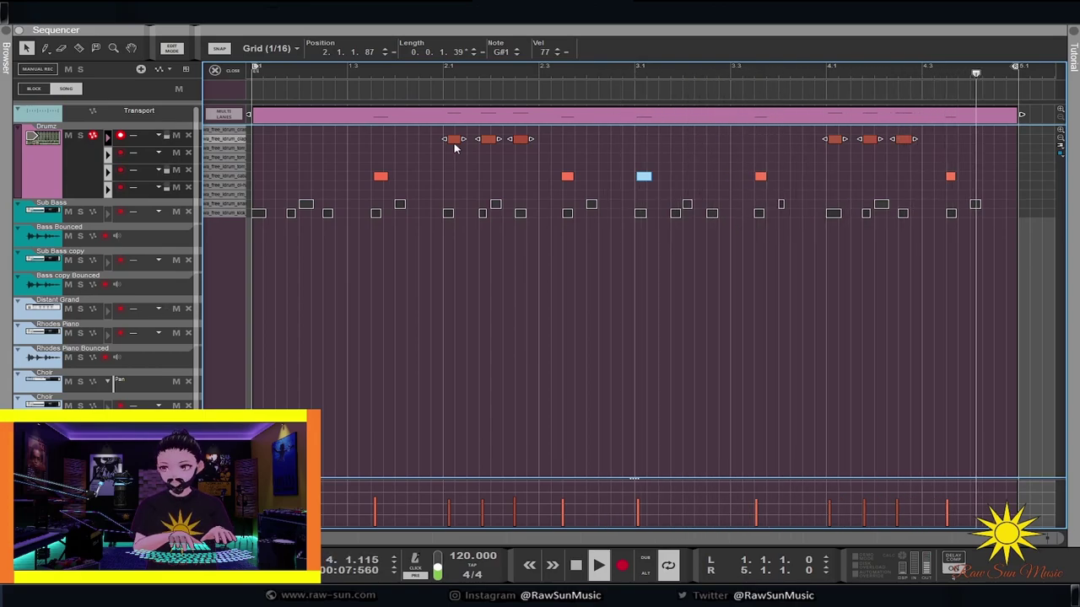
pyautogui.click(647, 177)
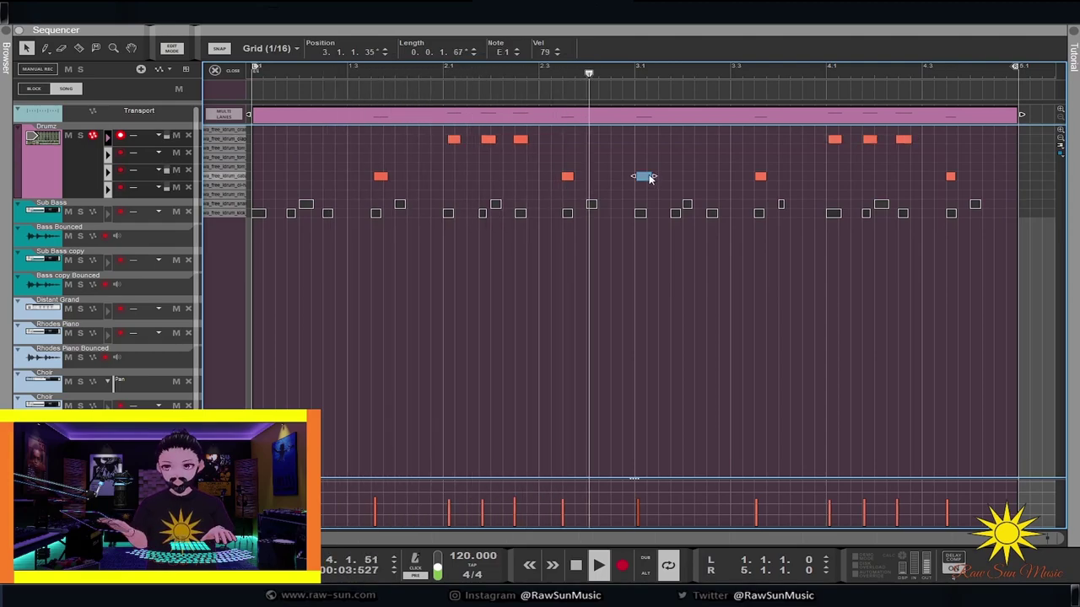
pyautogui.press('Delete')
pyautogui.moveTo(977, 129); pyautogui.dragTo(366, 179)
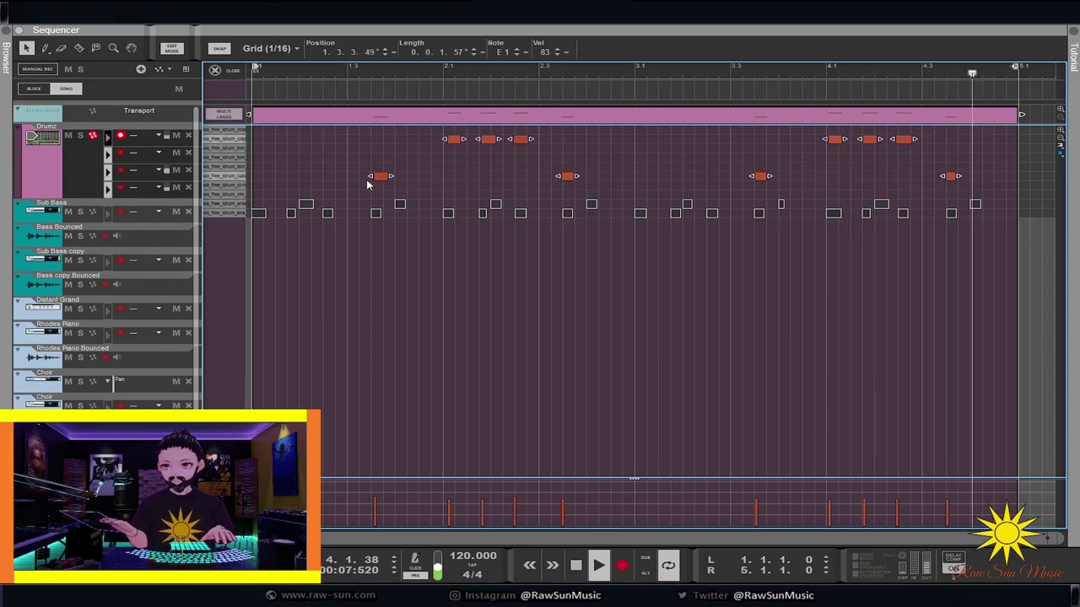
pyautogui.click(584, 335)
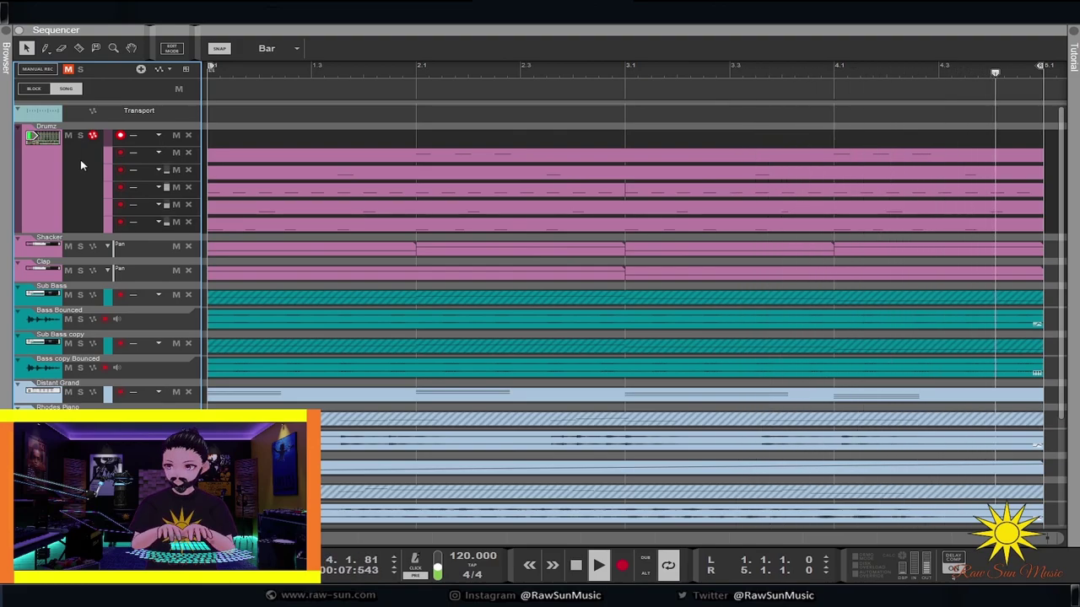
# Record a single hit on the empty Drumz lane, and cut away the part of its clip before bar 3
pyautogui.hotkey('ctrl', 'Return')
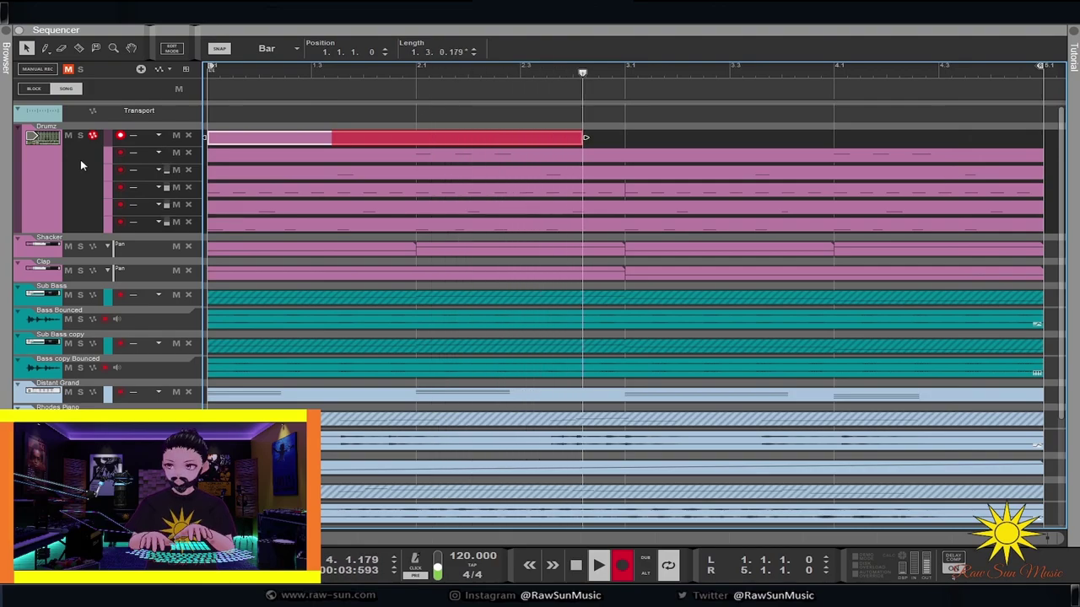
pyautogui.press('space')
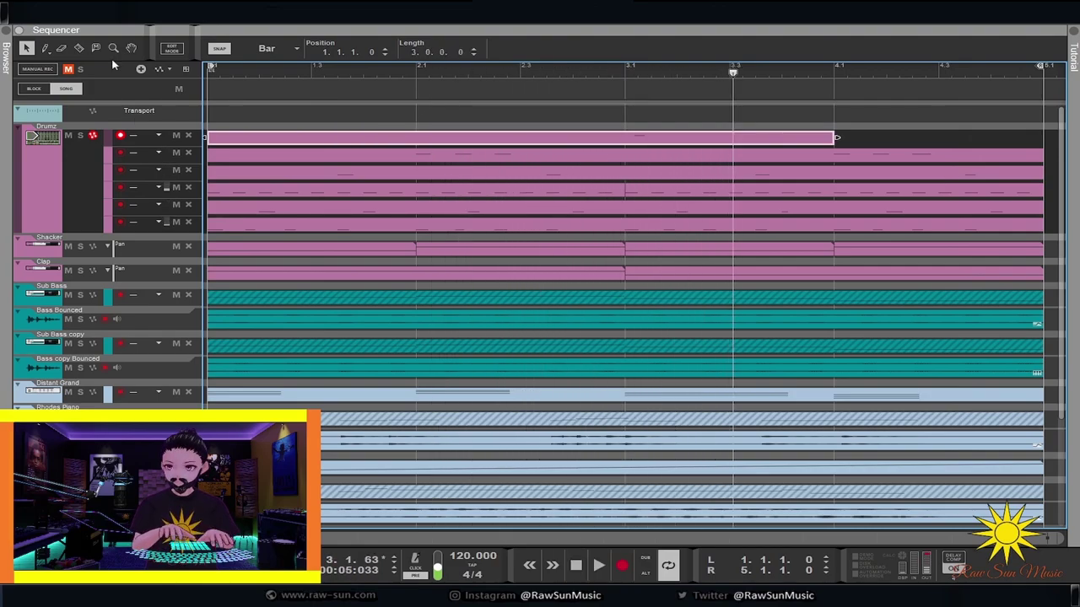
pyautogui.press('r')
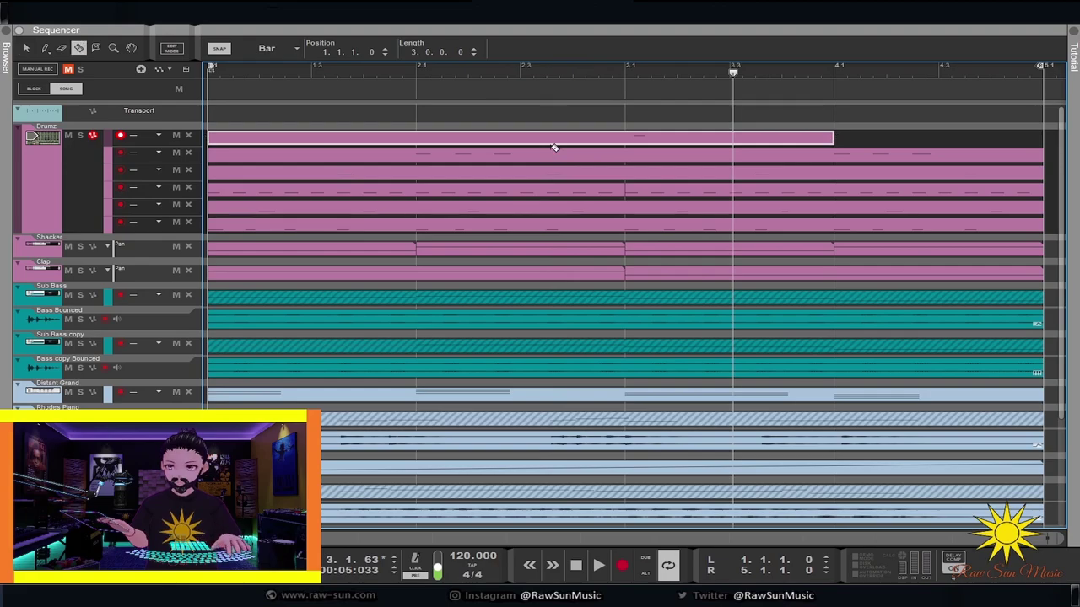
pyautogui.click(630, 141)
pyautogui.click(592, 145)
pyautogui.press('Delete')
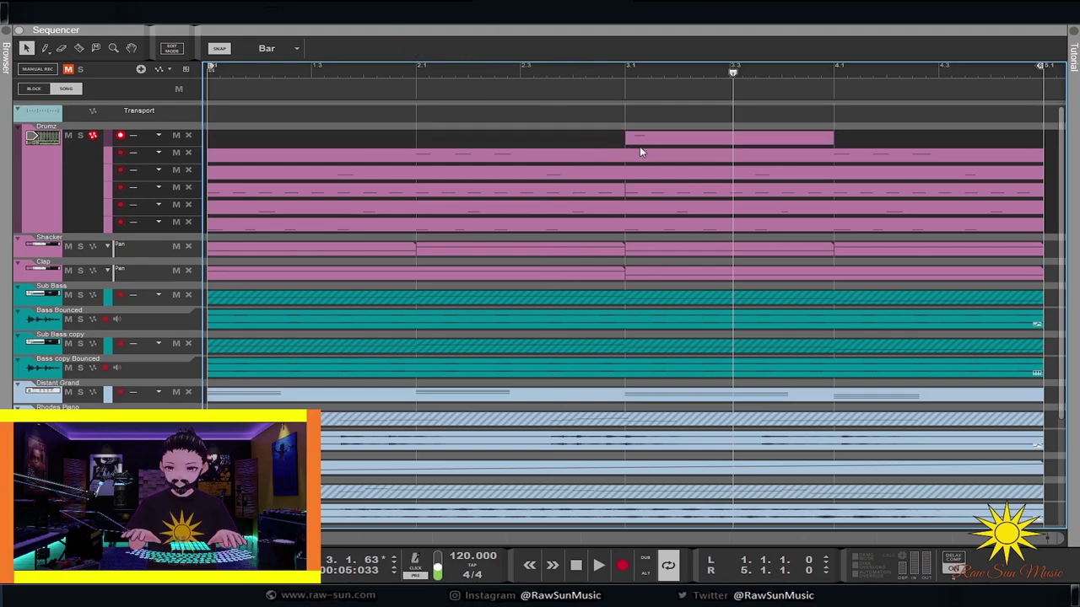
# Move the remaining one-bar Drumz clip to the start of bar 1 and open it for note editing
pyautogui.moveTo(650, 141); pyautogui.dragTo(265, 144)
pyautogui.doubleClick(270, 142)
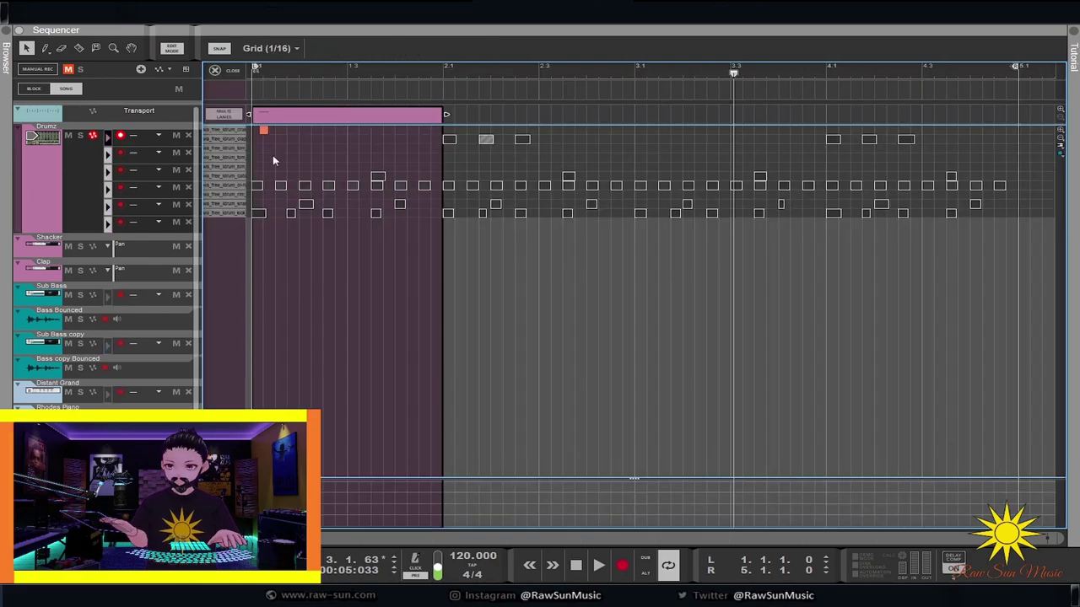
# Move the single A1 drum note to the start of bar 1, set its velocity to 59, and close the clip editor
pyautogui.click(264, 133)
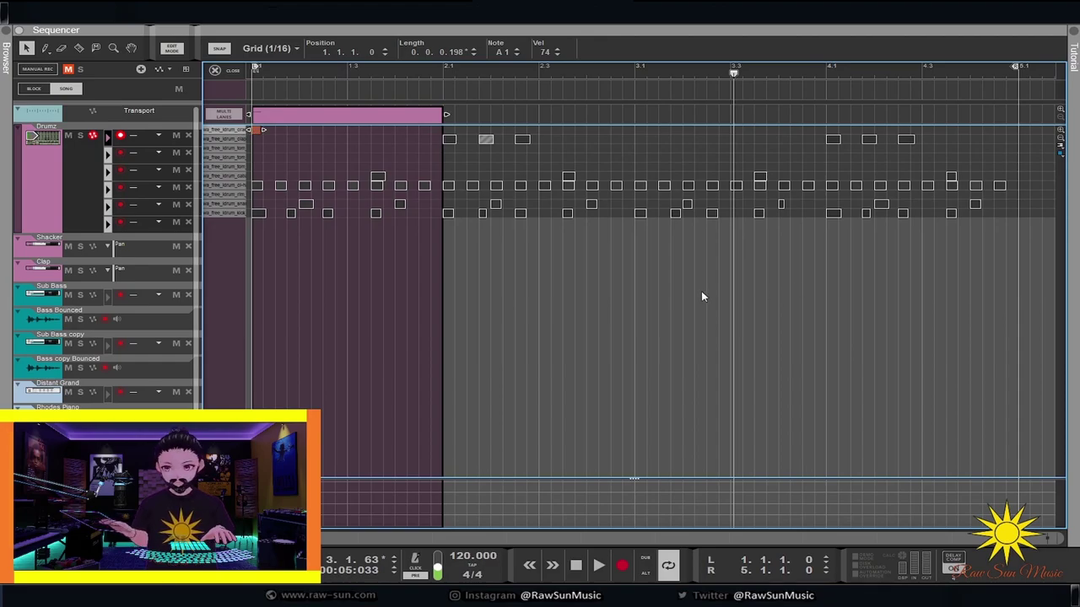
pyautogui.press('w')
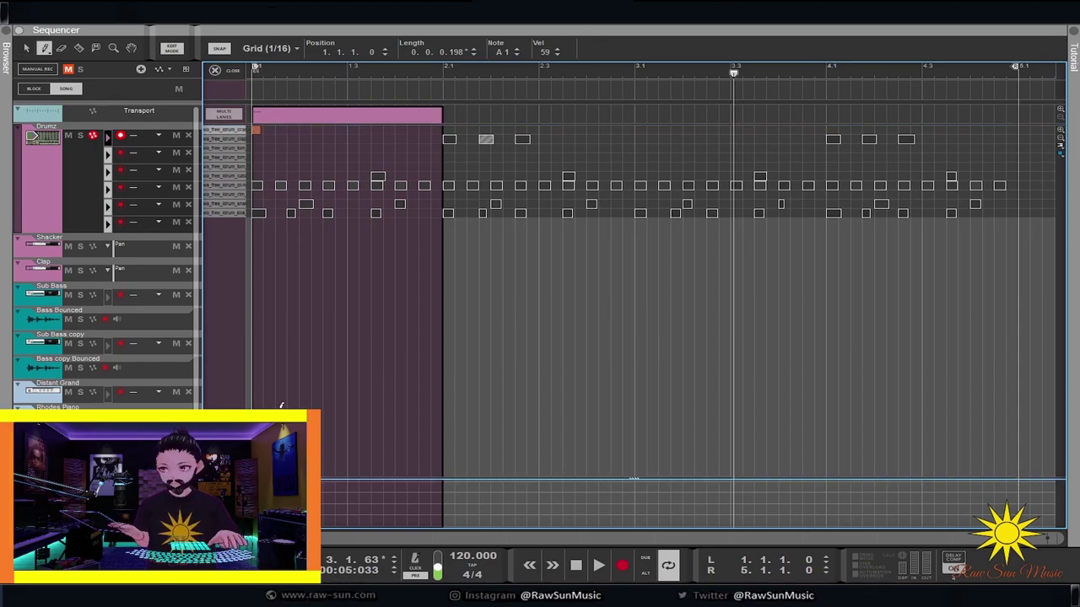
pyautogui.click(217, 71)
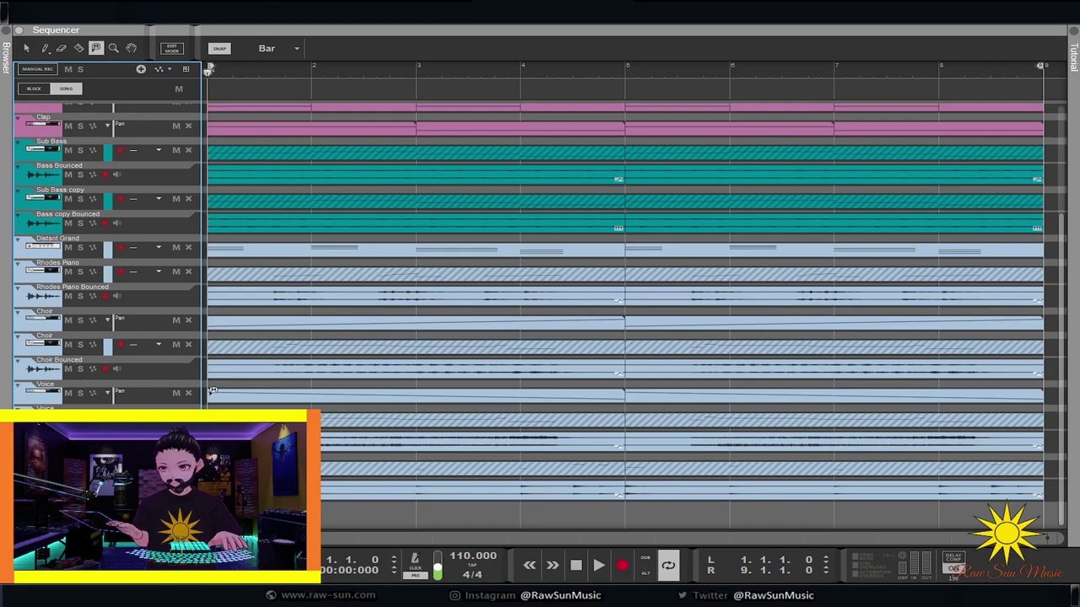
# Mute the first four-bar audio clips on the Choir Bounced and Voice Bounced tracks
pyautogui.click(263, 362)
pyautogui.click(263, 441)
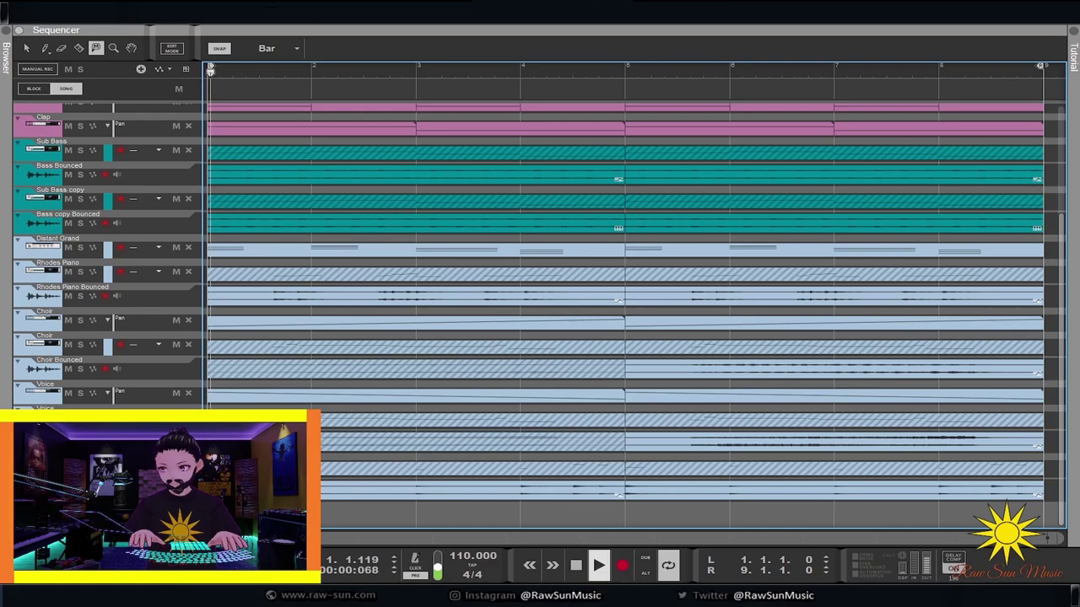
# Try the first MusicBox note clip in place of its bounced audio, and restore the original mute states
pyautogui.click(380, 469)
pyautogui.click(381, 485)
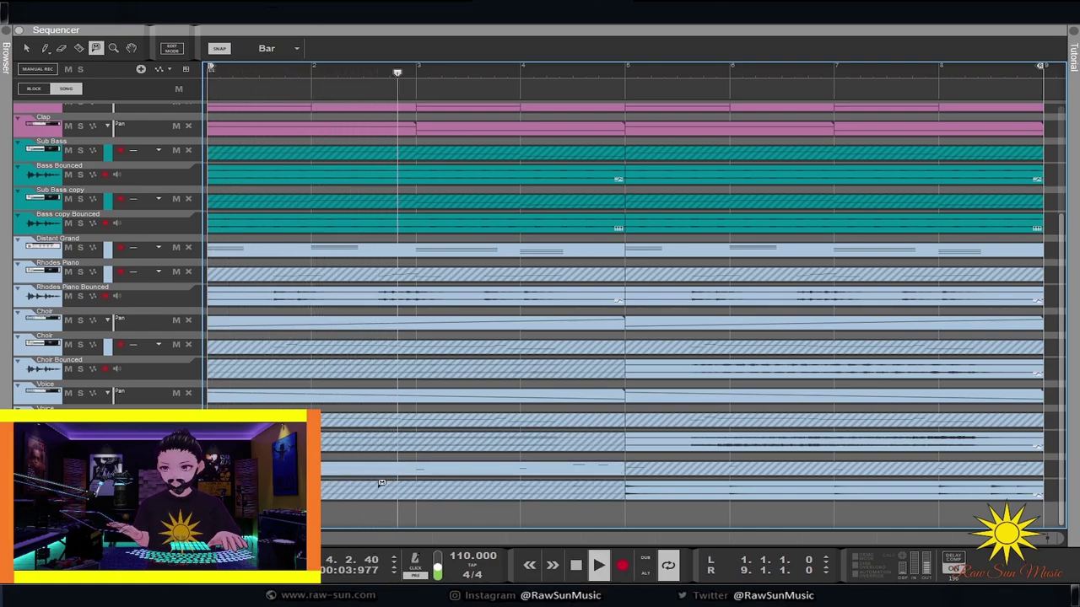
pyautogui.click(399, 486)
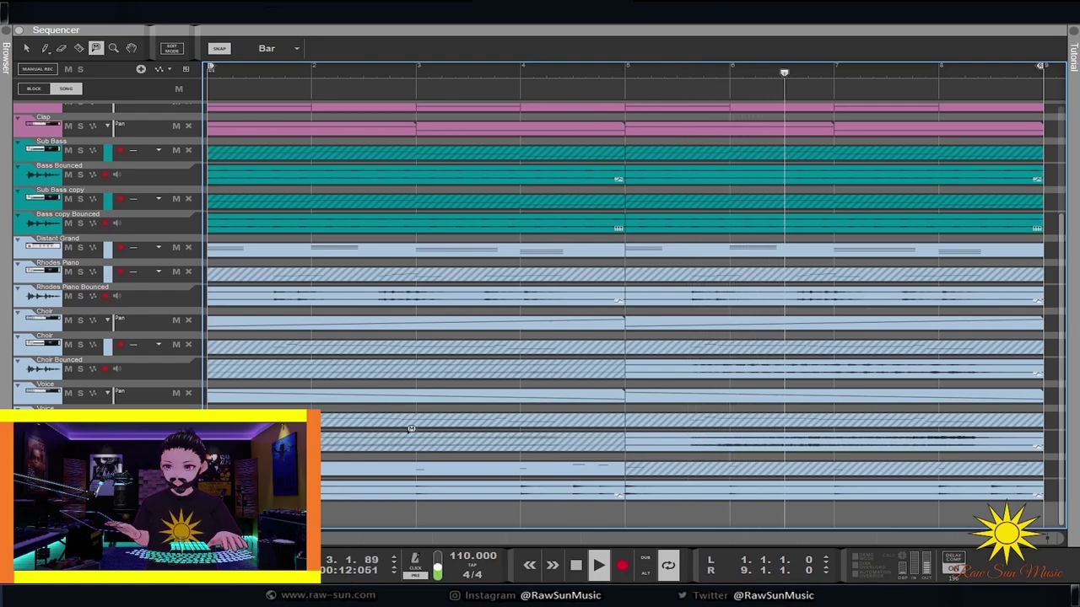
pyautogui.click(399, 462)
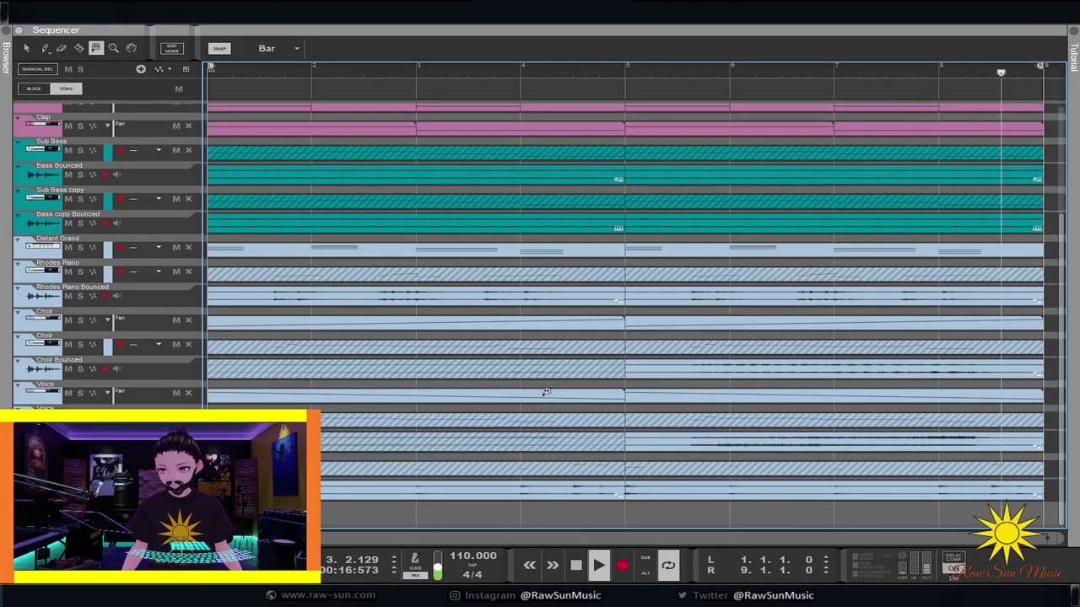
pyautogui.hotkey('ctrl', 'z')
pyautogui.press('q')
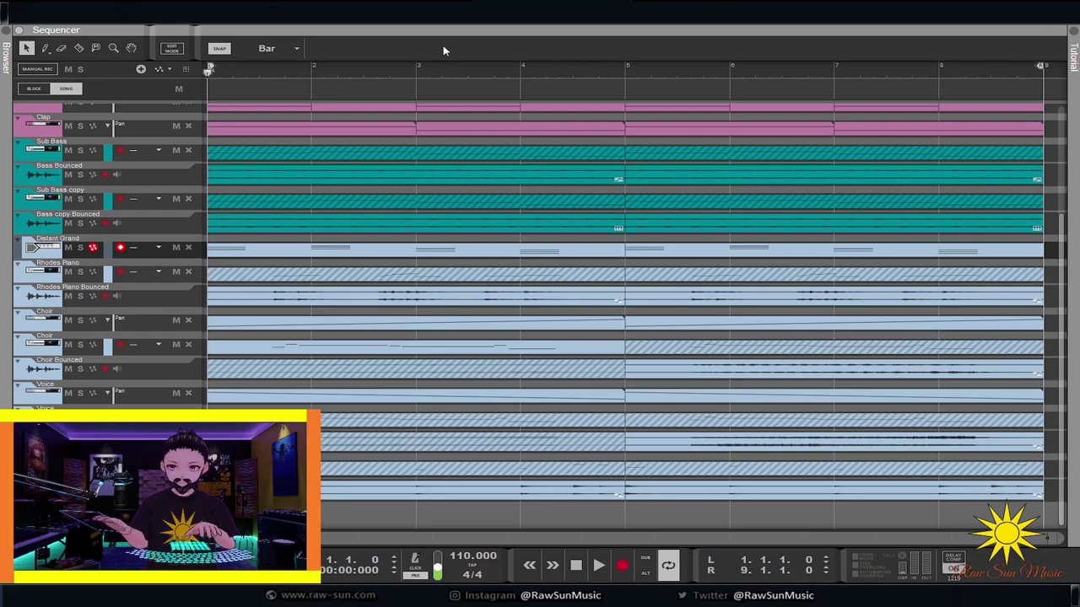
# Lay out the song from blocks in the order Intro, Chorus, Verse, Chorus, Verse, Bridge, Chorus, Outro
pyautogui.press('b')
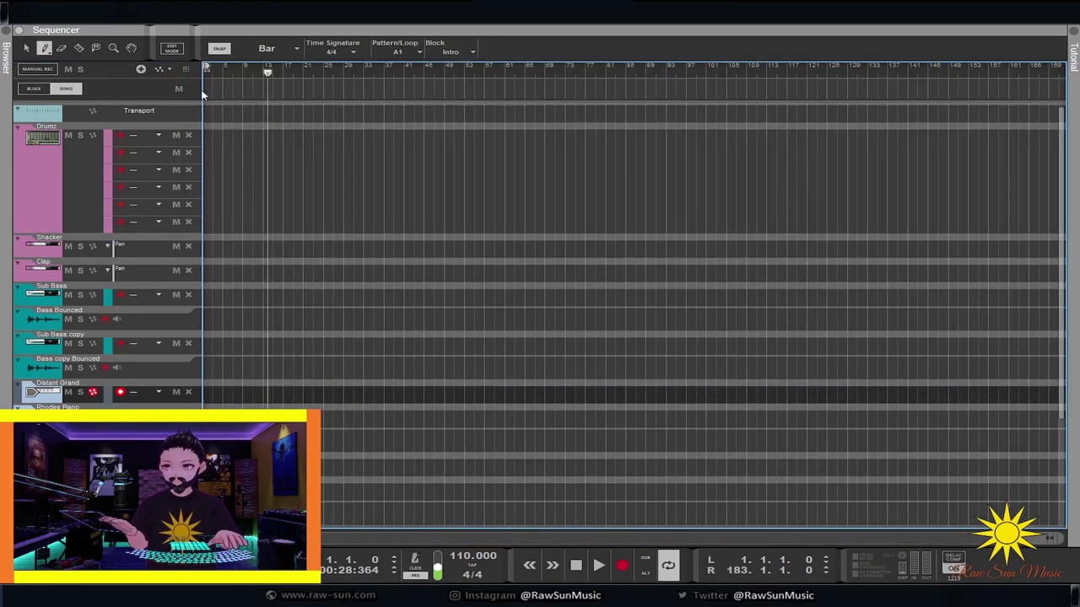
pyautogui.click(206, 87)
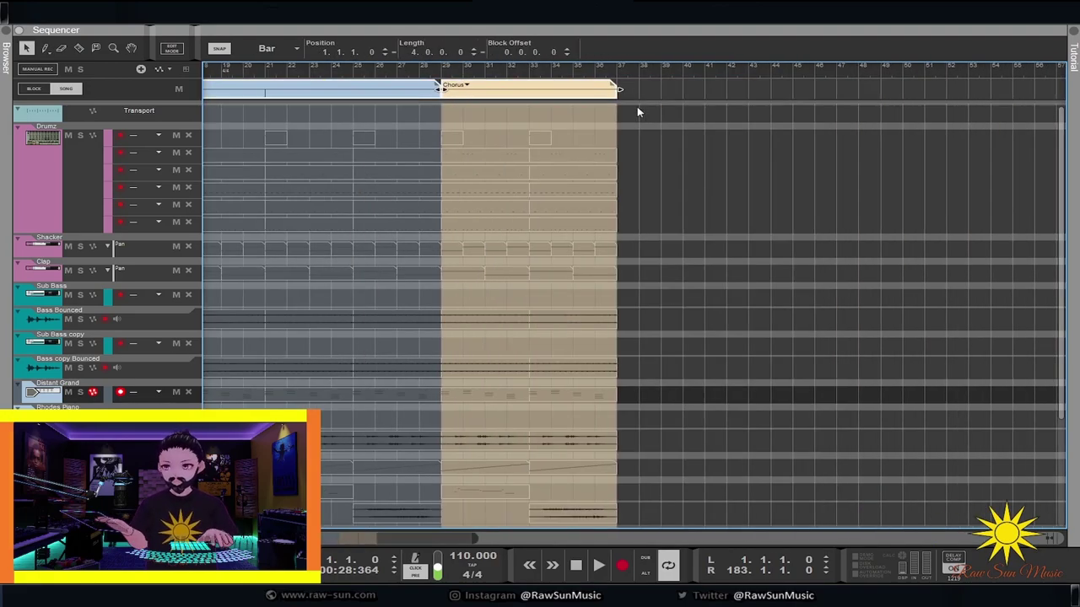
pyautogui.click(473, 89)
pyautogui.click(478, 119)
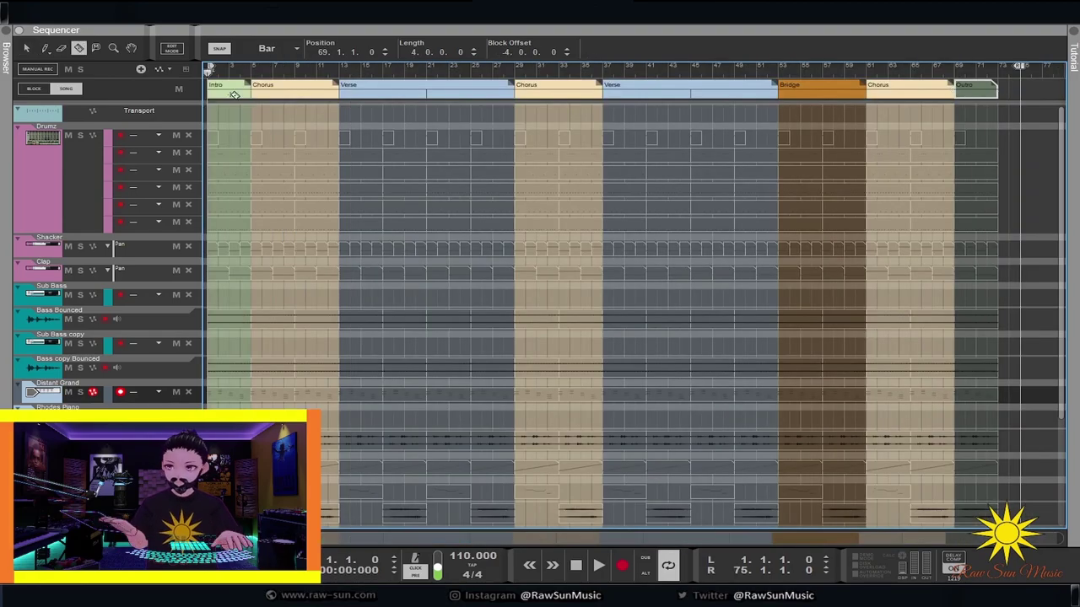
# Split the Intro, Verse, Bridge and Outro blocks into two-bar sections
pyautogui.moveTo(235, 94); pyautogui.dragTo(473, 90)
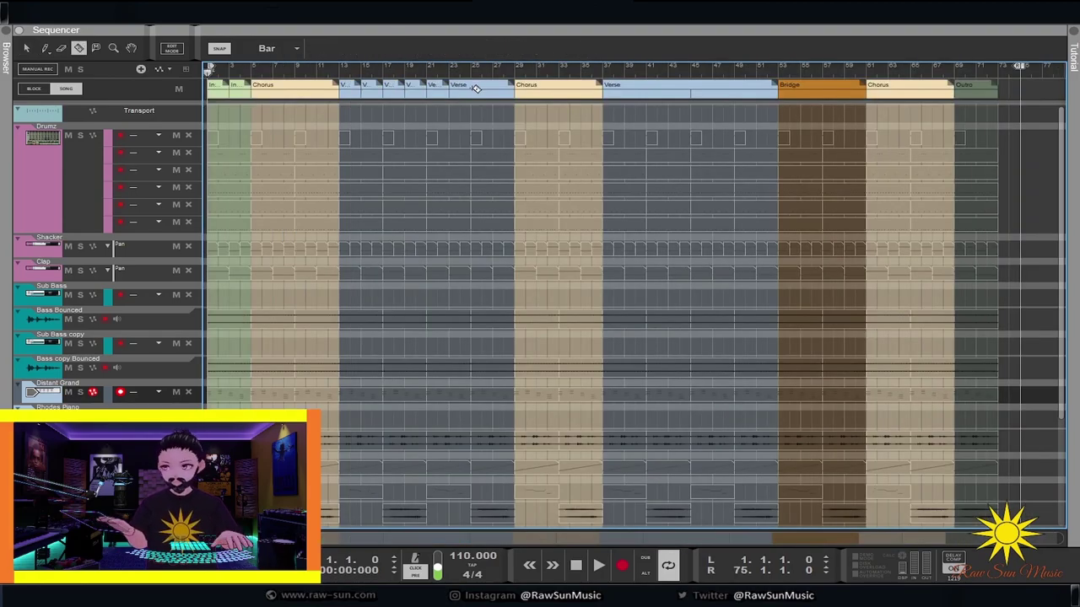
pyautogui.click(989, 92)
# Play the arrangement and mute the second Drumz lane's clips at the start of the first verse
pyautogui.press('space')
pyautogui.press('t')
pyautogui.moveTo(342, 157)
pyautogui.mouseDown()
pyautogui.moveTo(511, 201)
pyautogui.moveTo(414, 201)
pyautogui.moveTo(358, 128)
pyautogui.moveTo(437, 151)
pyautogui.mouseUp()
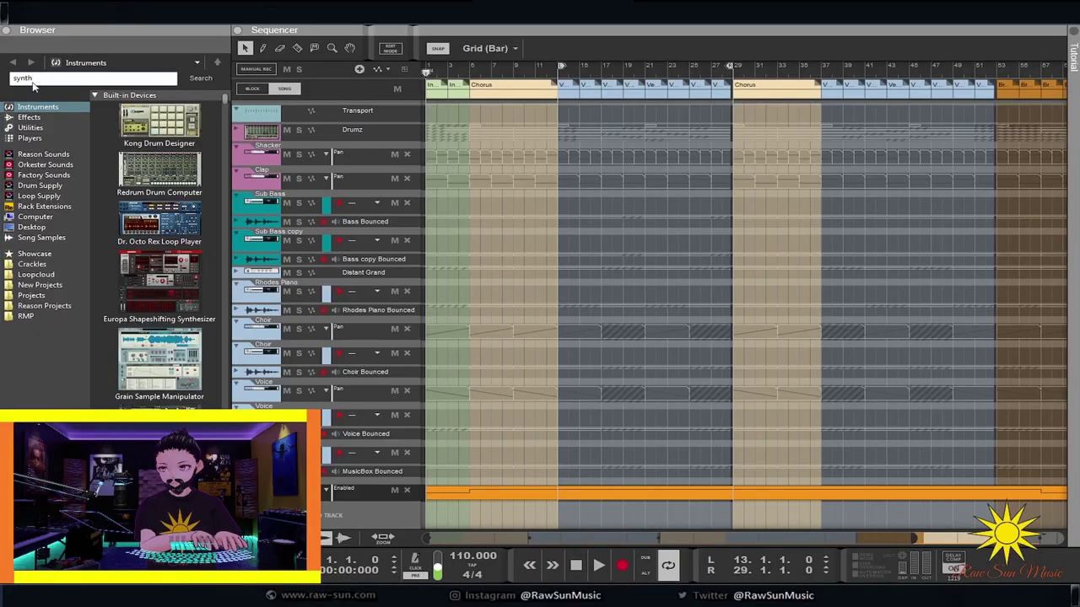
# Search the browser for "synth 1", add Synth1 VST64 below the MusicBox Bounced track, and place its window over the sequencer
pyautogui.press('Return')
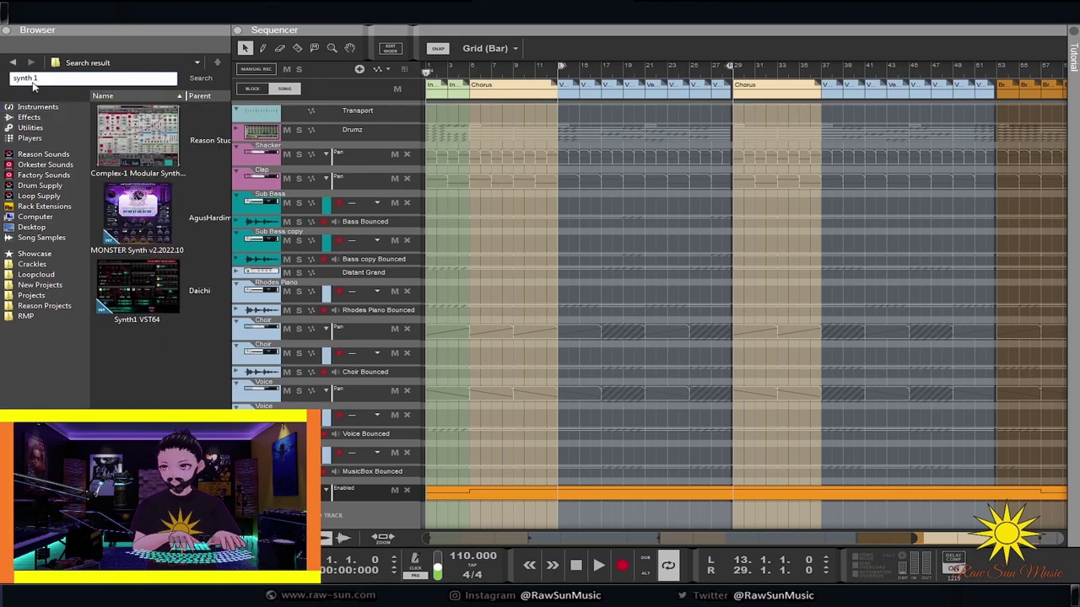
pyautogui.click(126, 296)
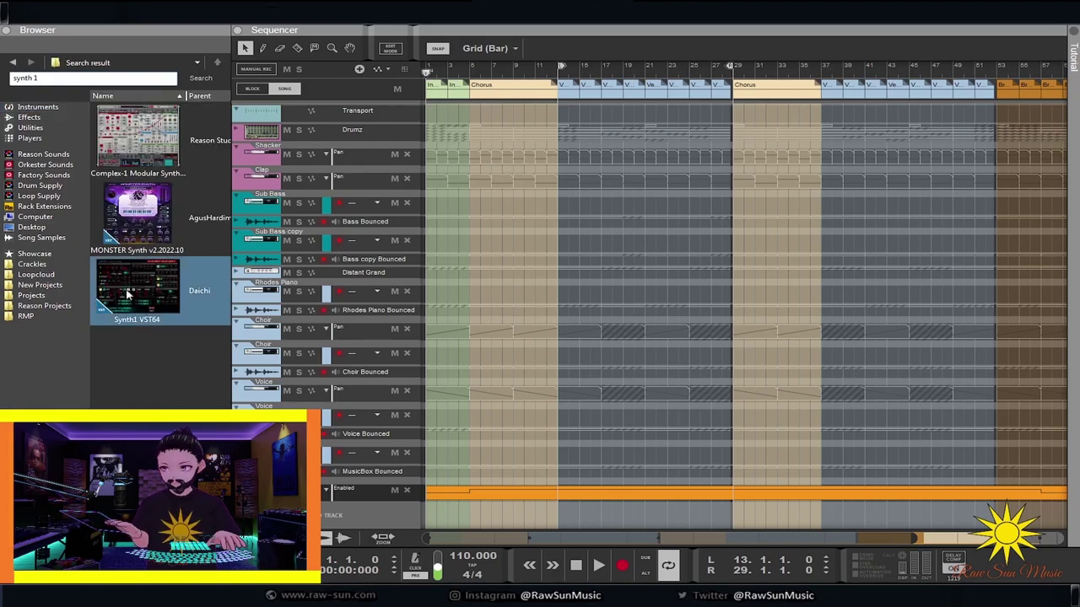
pyautogui.moveTo(123, 292); pyautogui.dragTo(326, 476)
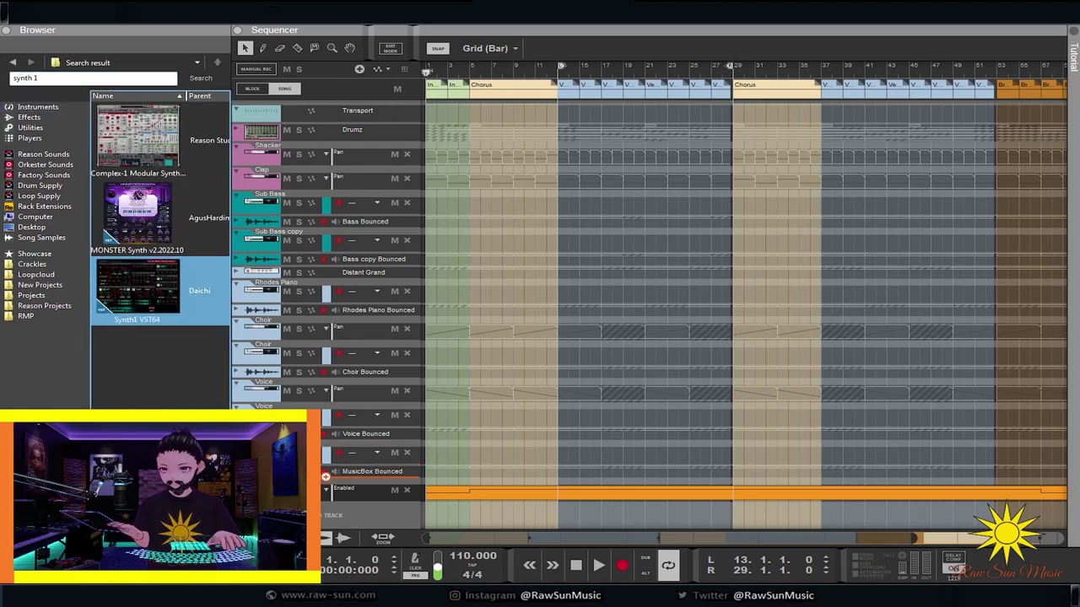
pyautogui.press('F3')
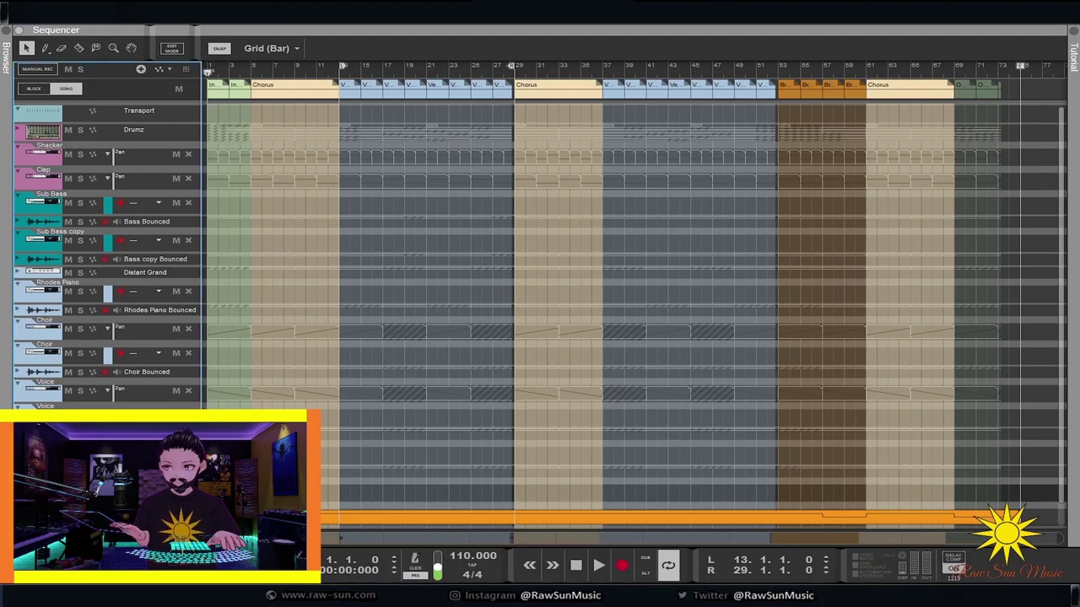
pyautogui.moveTo(150, 44); pyautogui.dragTo(421, 86)
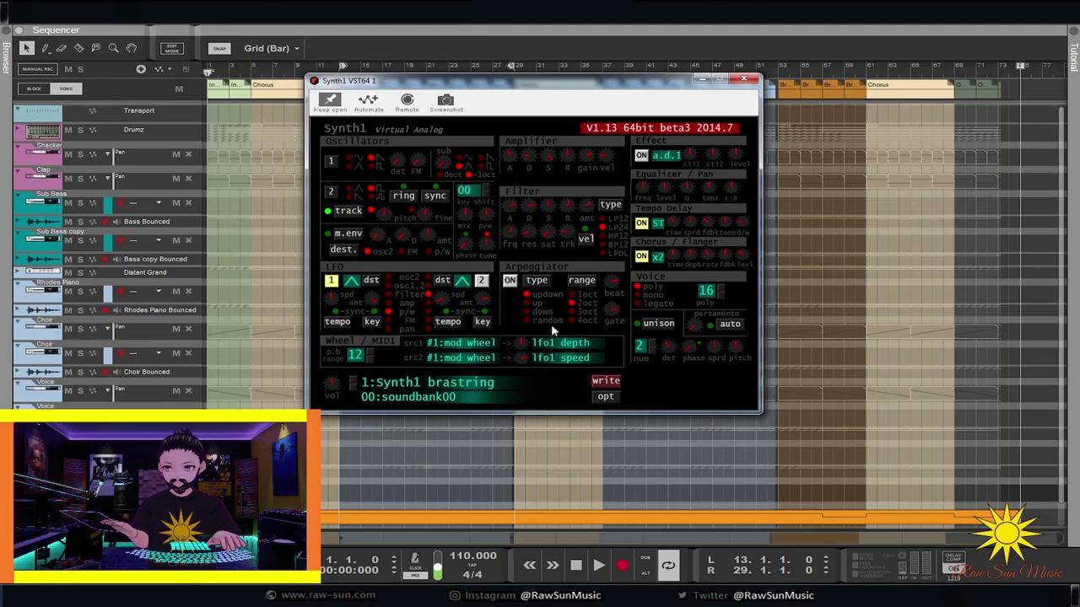
# Load the BIGTONE.zip bank in Synth1, try its presets from BT phaser sweetness onward, and select 10:BT tubular bells (mw)
pyautogui.click(400, 395)
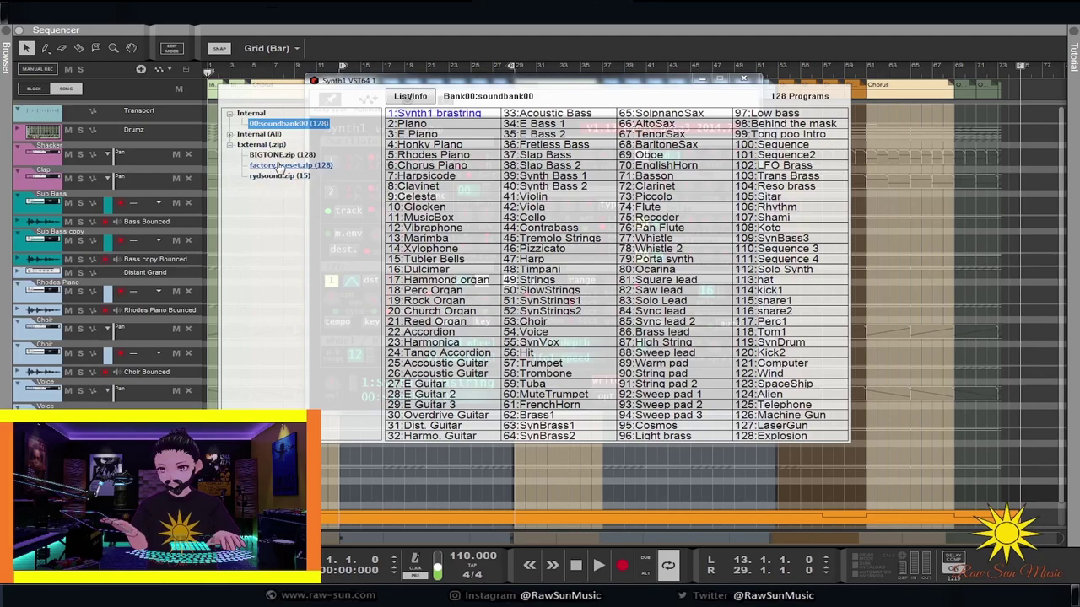
pyautogui.click(279, 156)
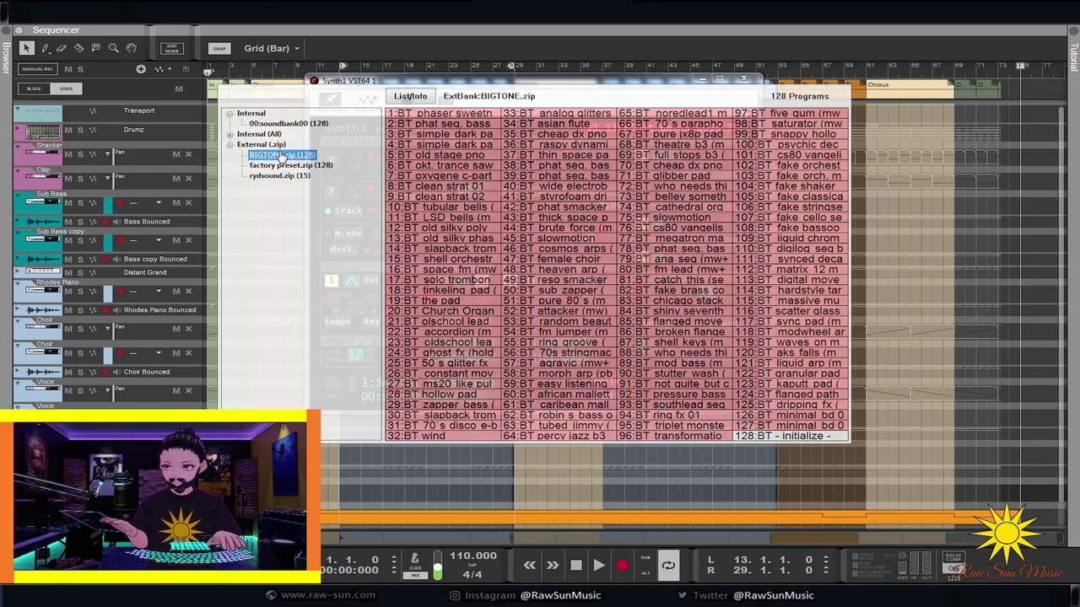
pyautogui.click(445, 117)
pyautogui.click(447, 118)
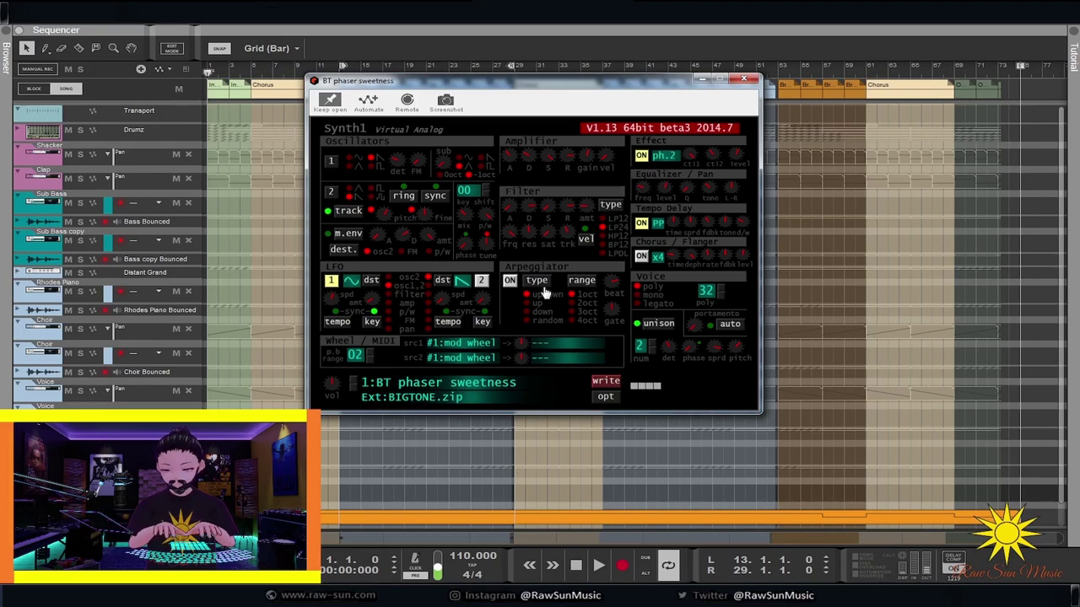
pyautogui.click(355, 385)
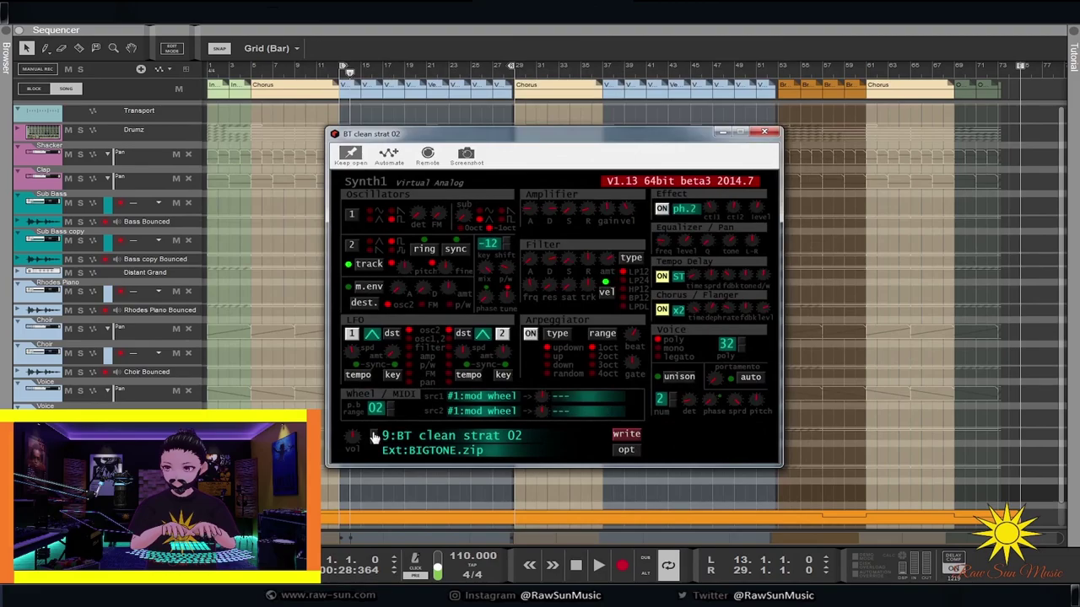
pyautogui.click(374, 436)
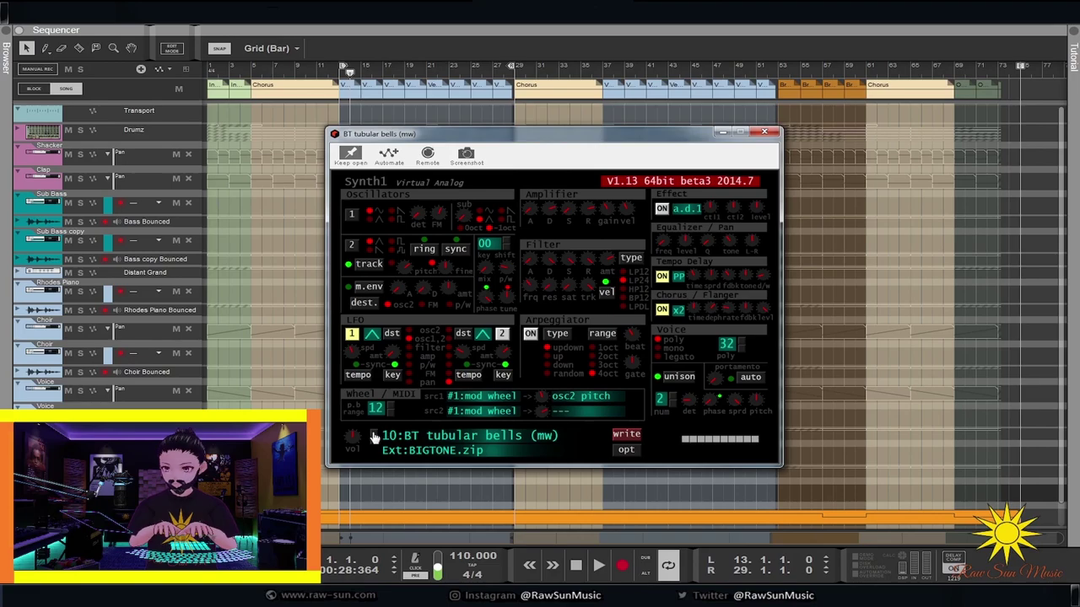
# Rehearse the tubular bells over the looped first verse, and record a bells part starting at bar 13
pyautogui.press('space')
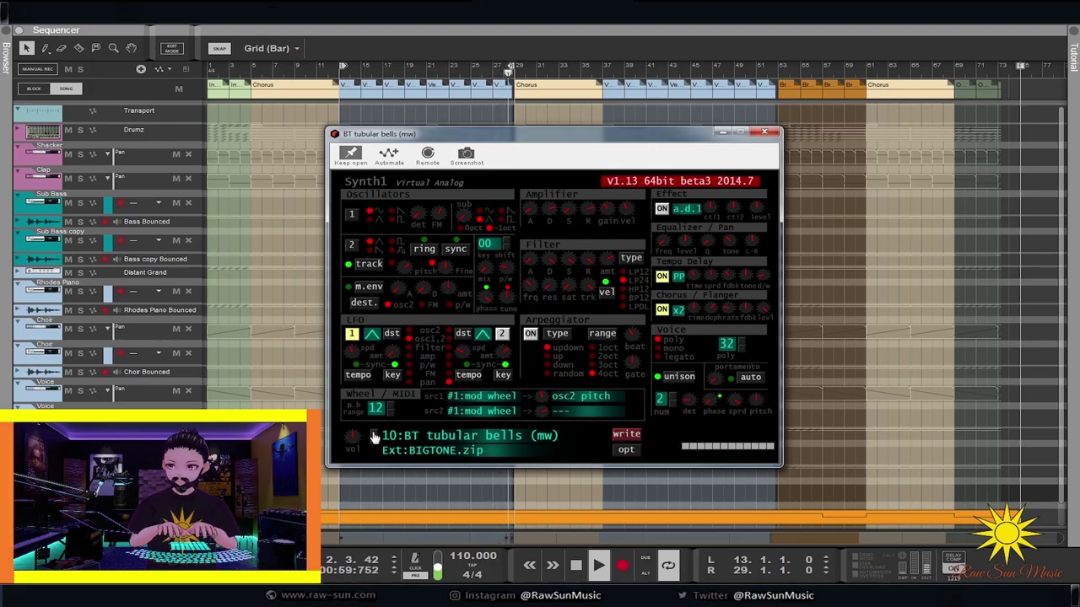
pyautogui.press('space')
pyautogui.press('r')
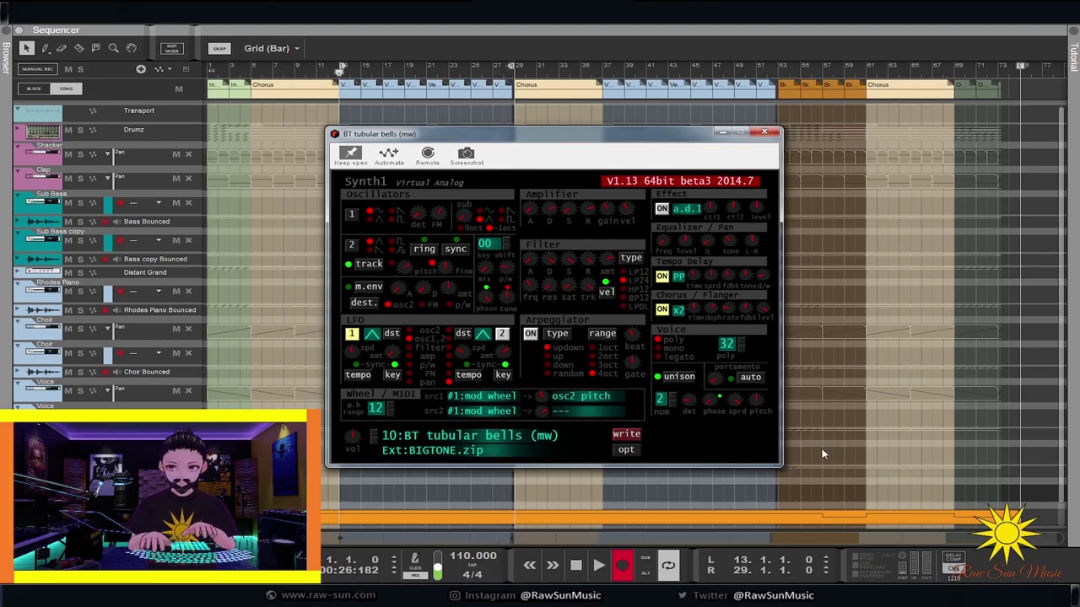
pyautogui.press('space')
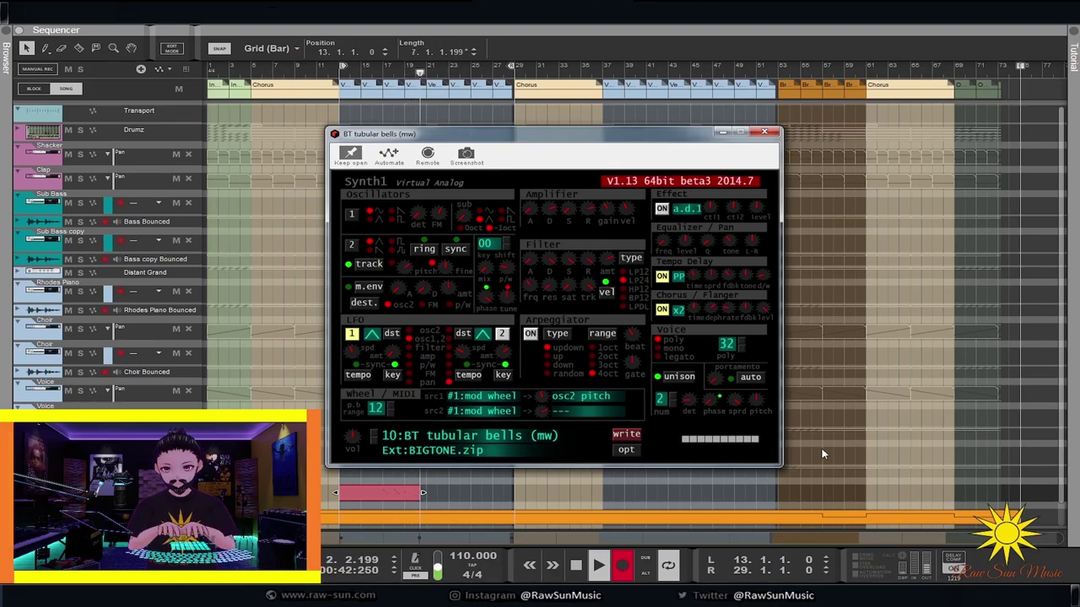
pyautogui.press('space')
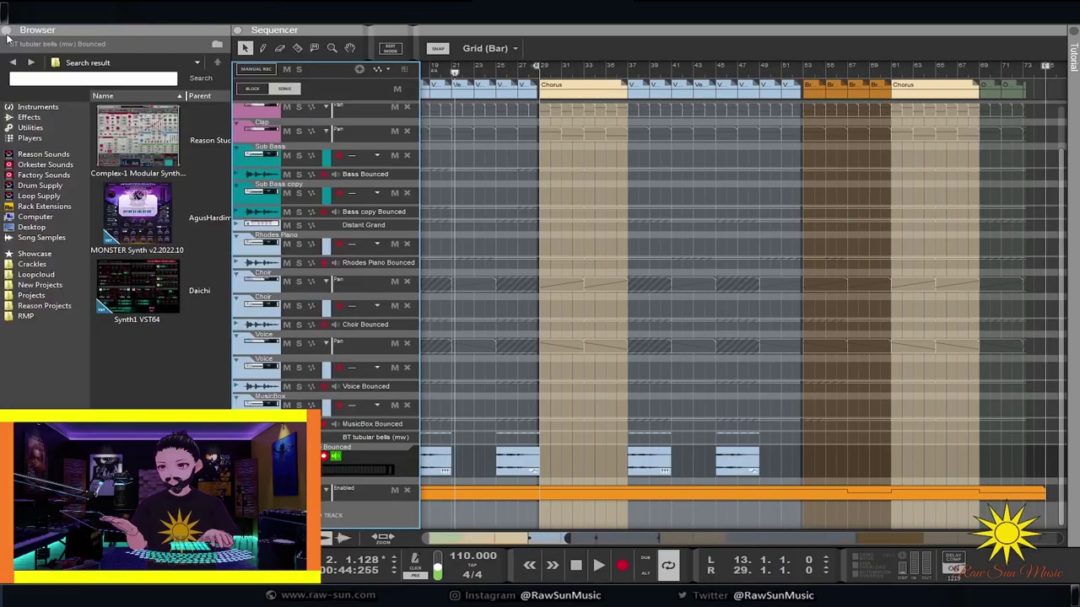
# Add another Synth1 VST64 below the bounced tubular bells track, and place its window over the sequencer
pyautogui.click(131, 281)
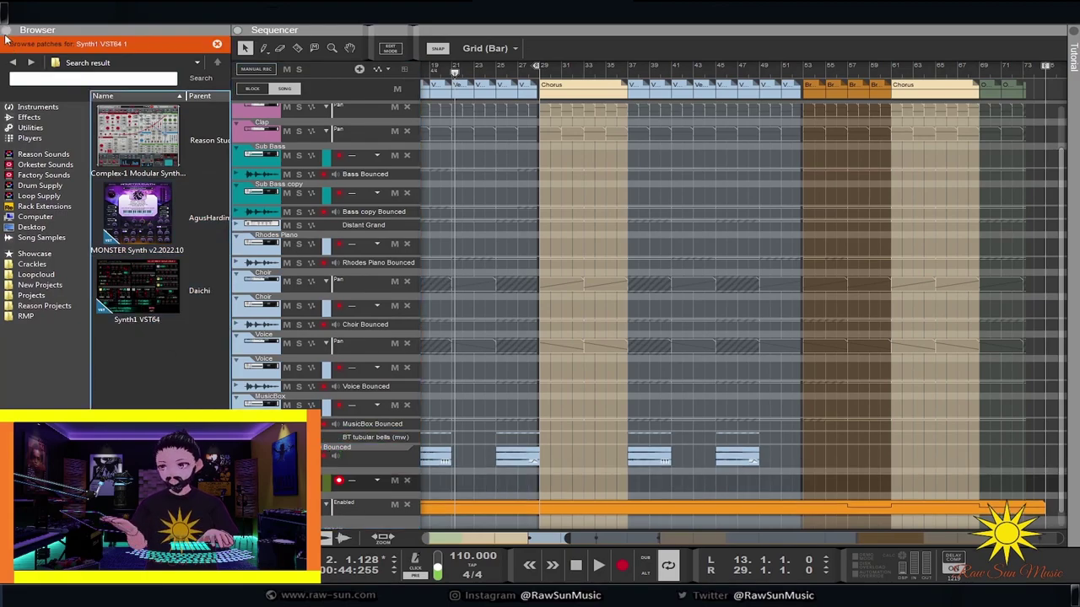
pyautogui.press('F3')
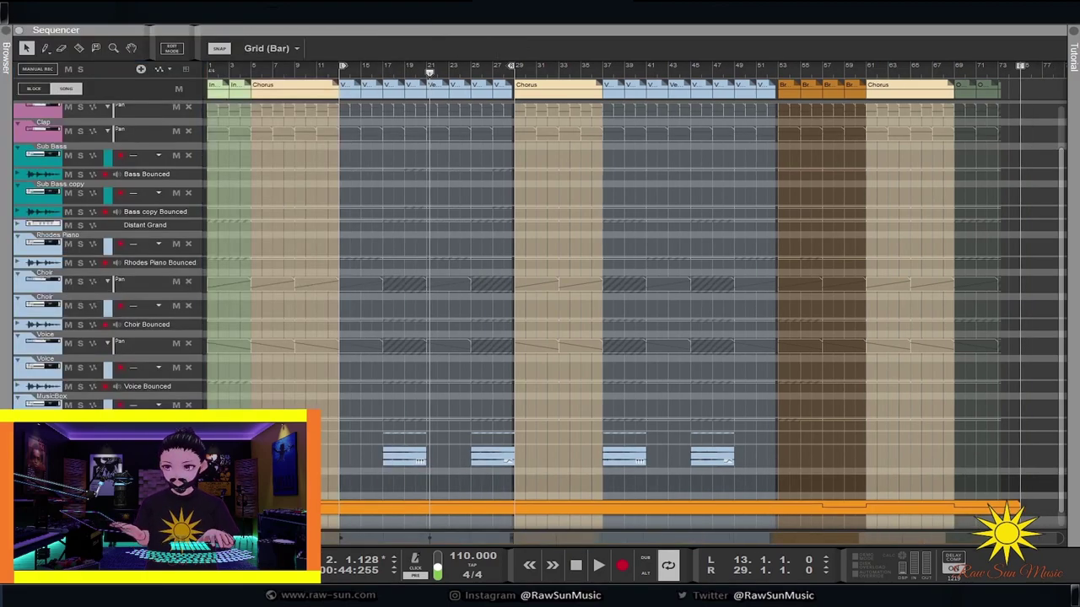
pyautogui.moveTo(169, 41); pyautogui.dragTo(407, 75)
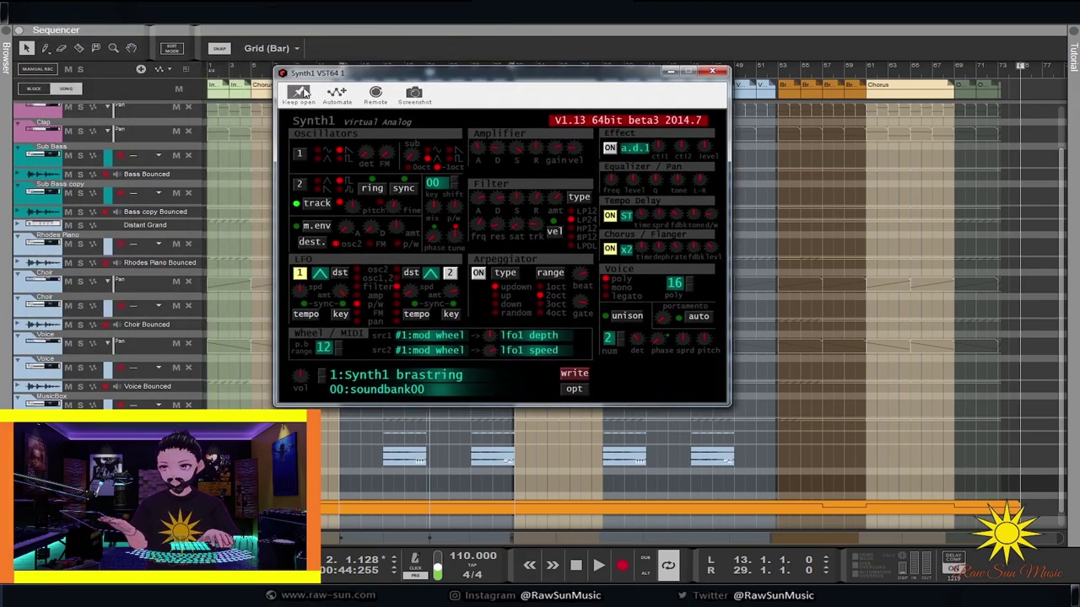
# Open the BIGTONE.zip bank in the new Synth1 and load the preset 17:BT solo trombone
pyautogui.click(347, 381)
pyautogui.click(233, 137)
pyautogui.click(199, 137)
pyautogui.click(226, 148)
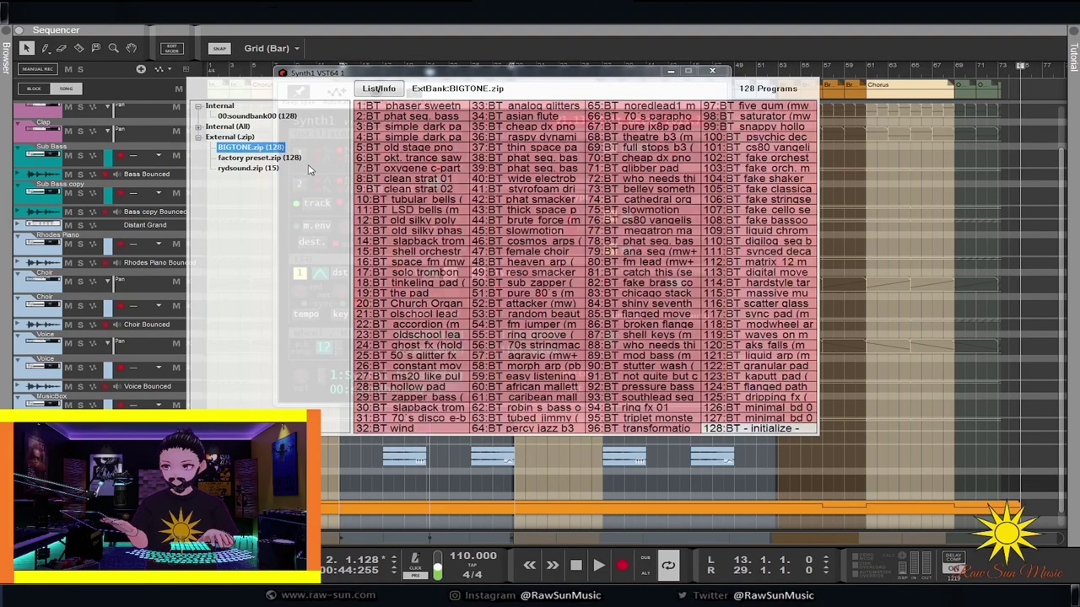
pyautogui.click(393, 273)
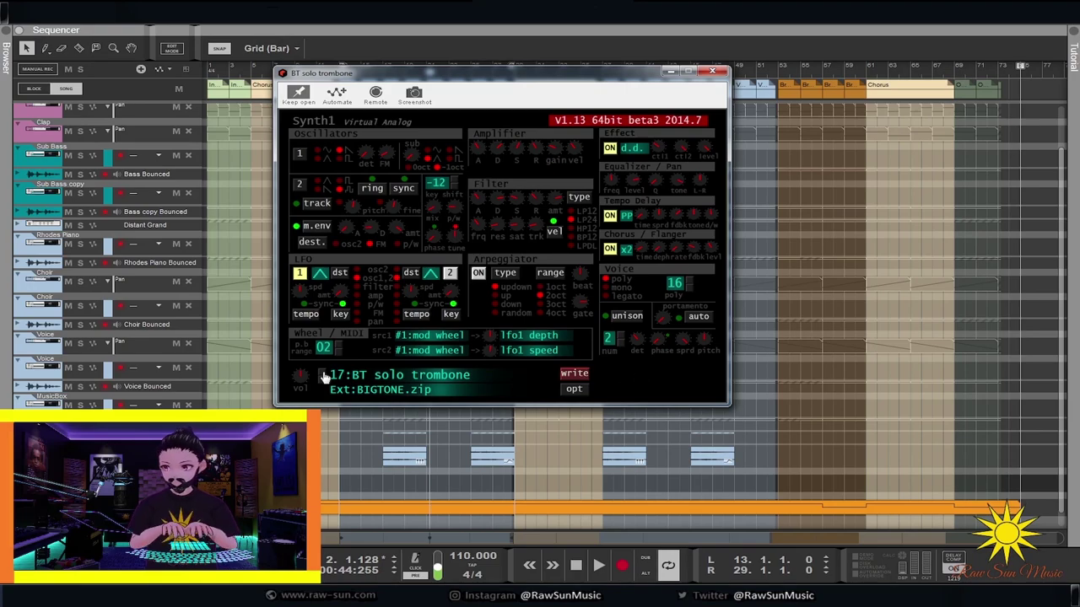
# Close the synth window, play back the first verse, and return the playhead to the left locator
pyautogui.click(365, 77)
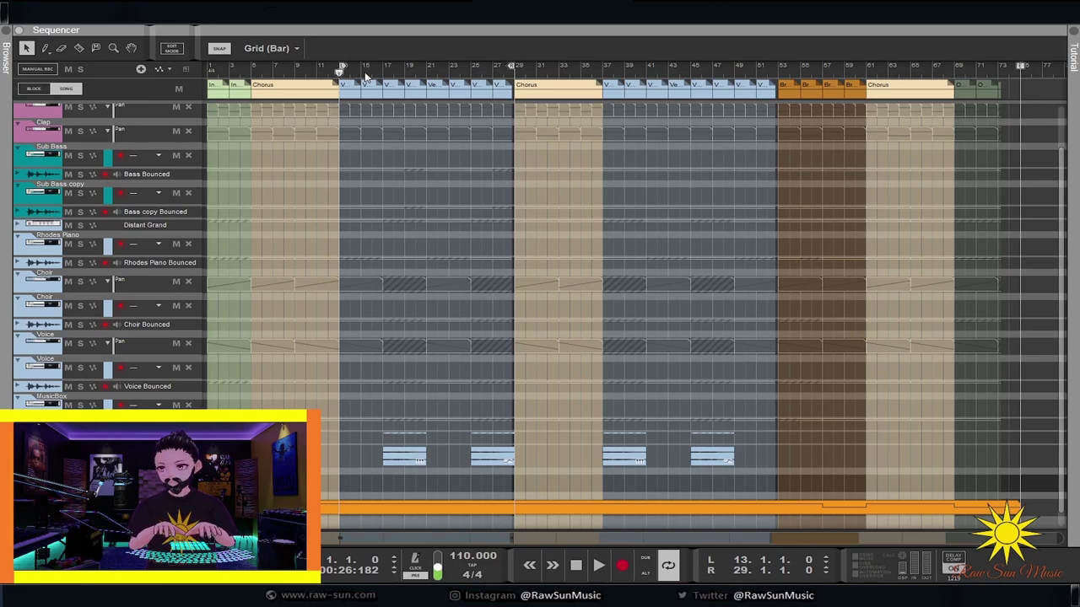
pyautogui.press('space')
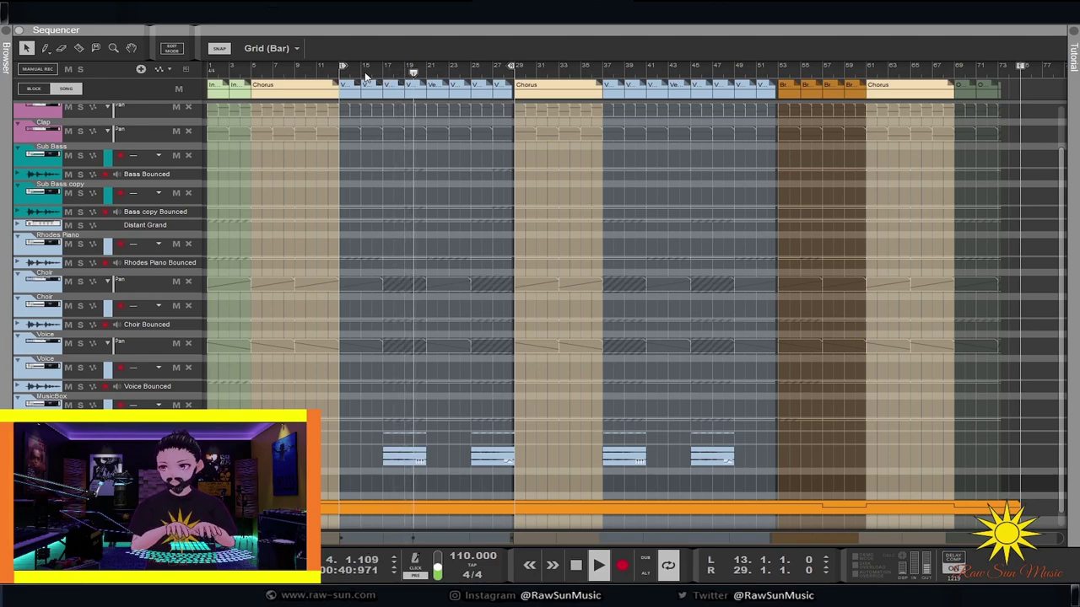
pyautogui.press('KP_1')
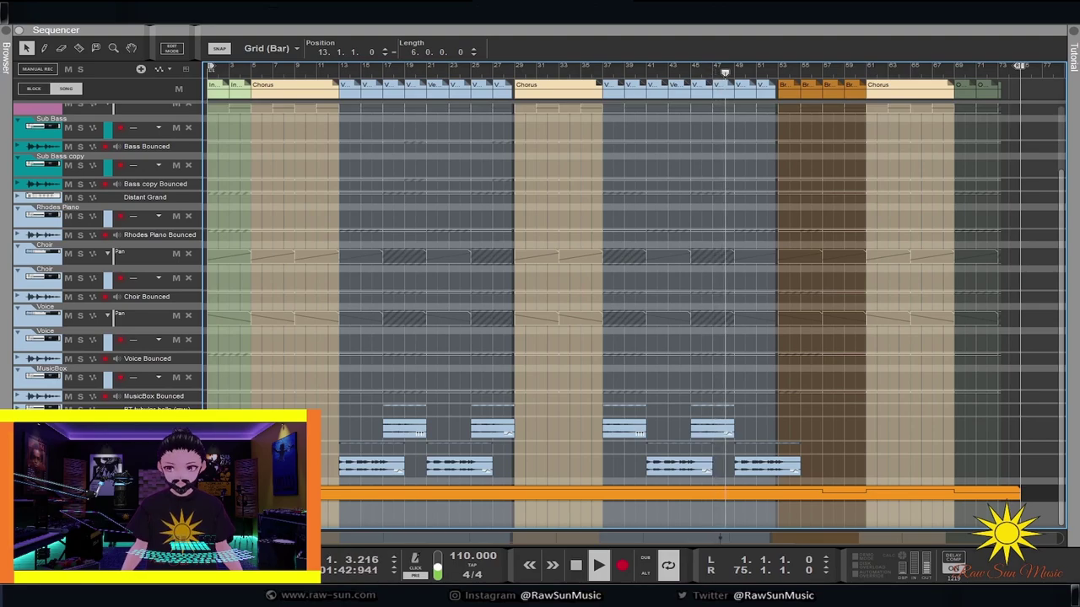
# Play through the full arrangement while examining the mixer channels and both rack columns, and stop with the playhead back at bar 1
pyautogui.press('space')
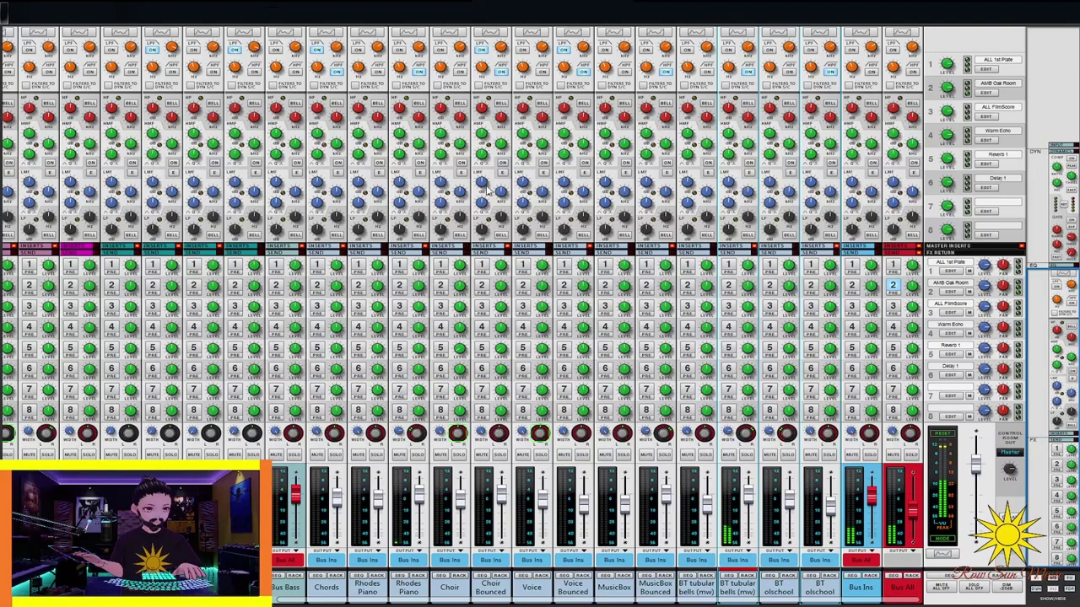
pyautogui.moveTo(477, 214)
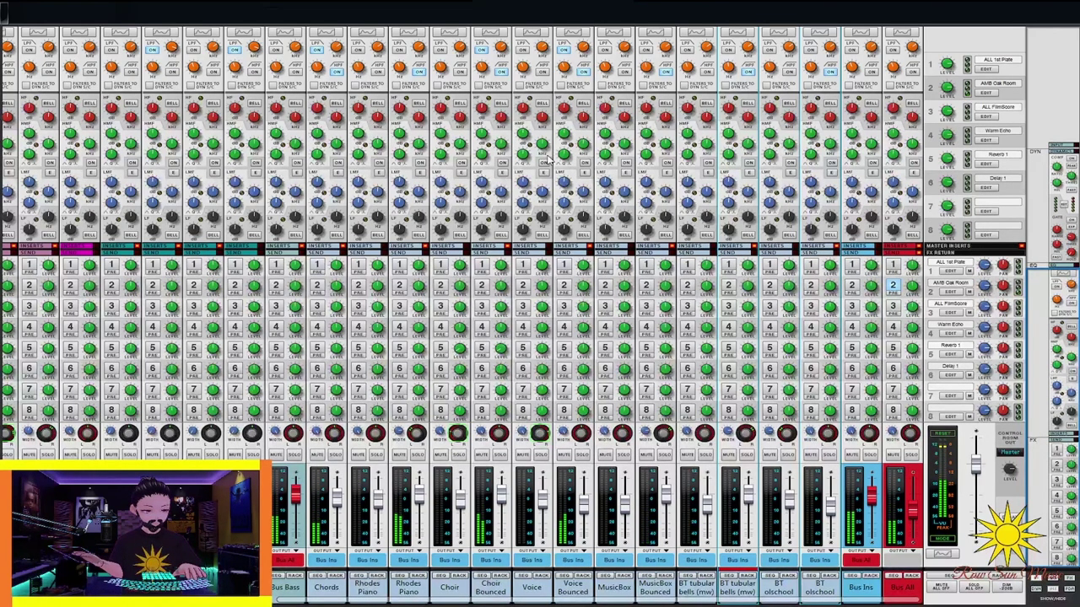
pyautogui.moveTo(394, 599); pyautogui.dragTo(165, 605)
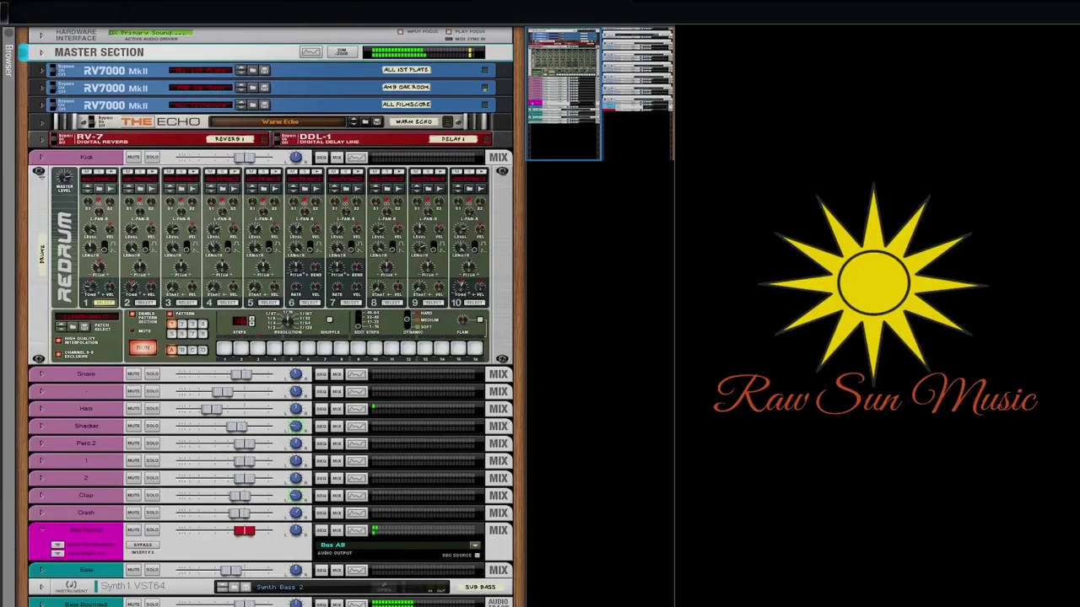
pyautogui.click(633, 76)
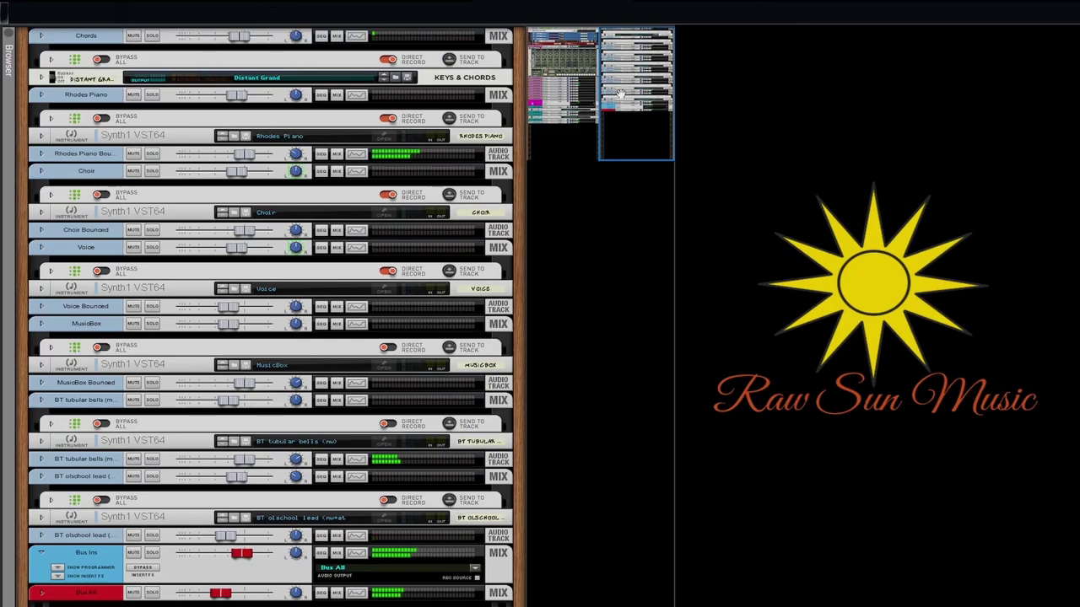
pyautogui.click(561, 70)
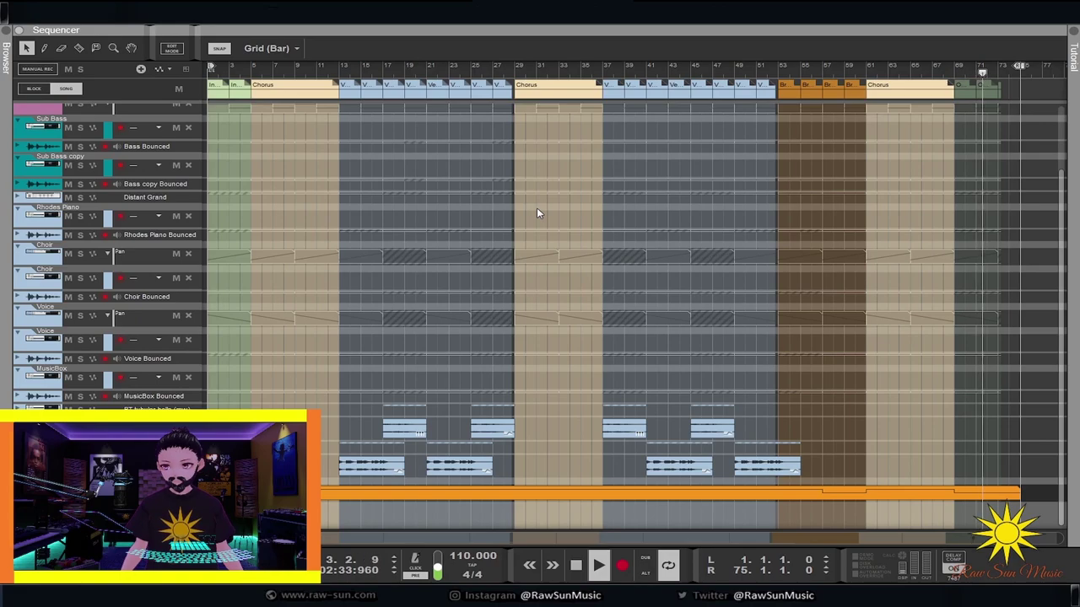
pyautogui.click(576, 566)
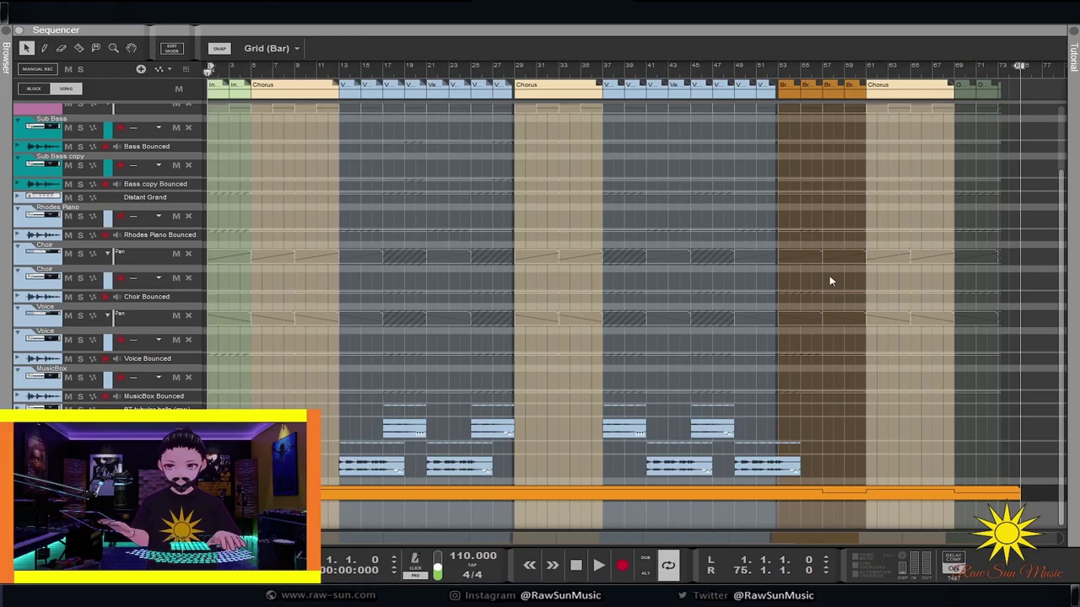